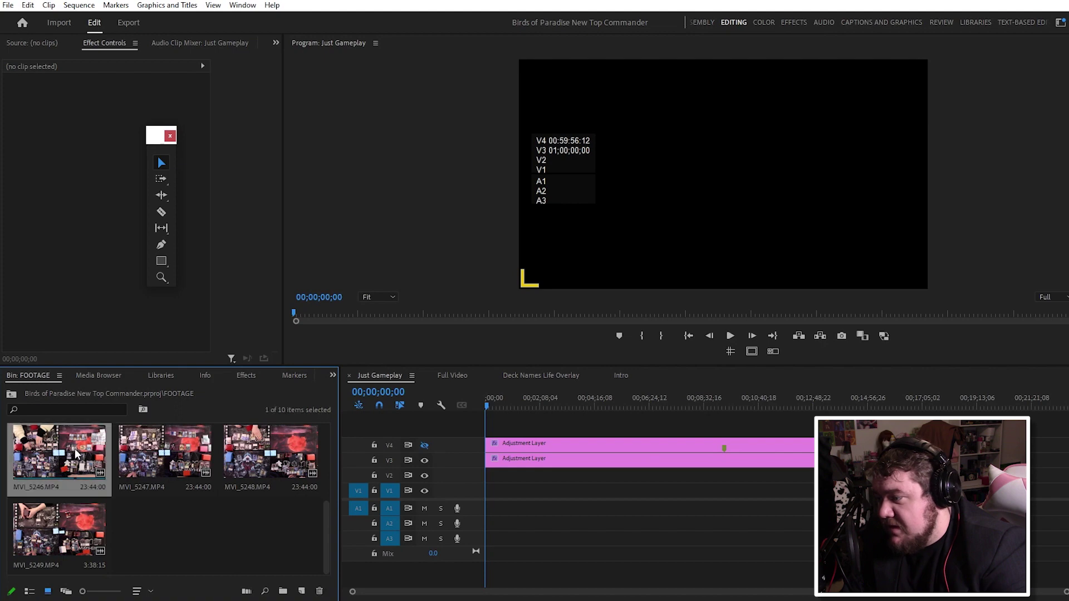
Place all ten FOOTAGE bin clips on tracks V1 and A1 from the start of the Just Gameplay sequence and save the project
{"action": "left_click", "coordinate": [67, 534], "text": "shift"}
{"action": "left_click_drag", "start_coordinate": [85, 490], "coordinate": [465, 491]}
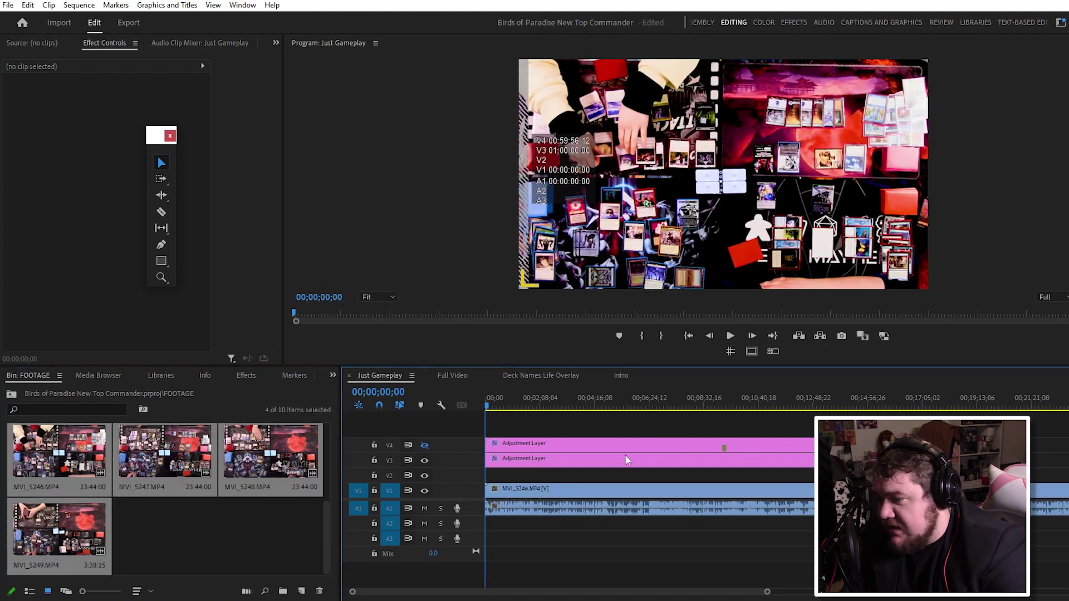
{"action": "key", "text": "minus"}
{"action": "key", "text": "minus"}
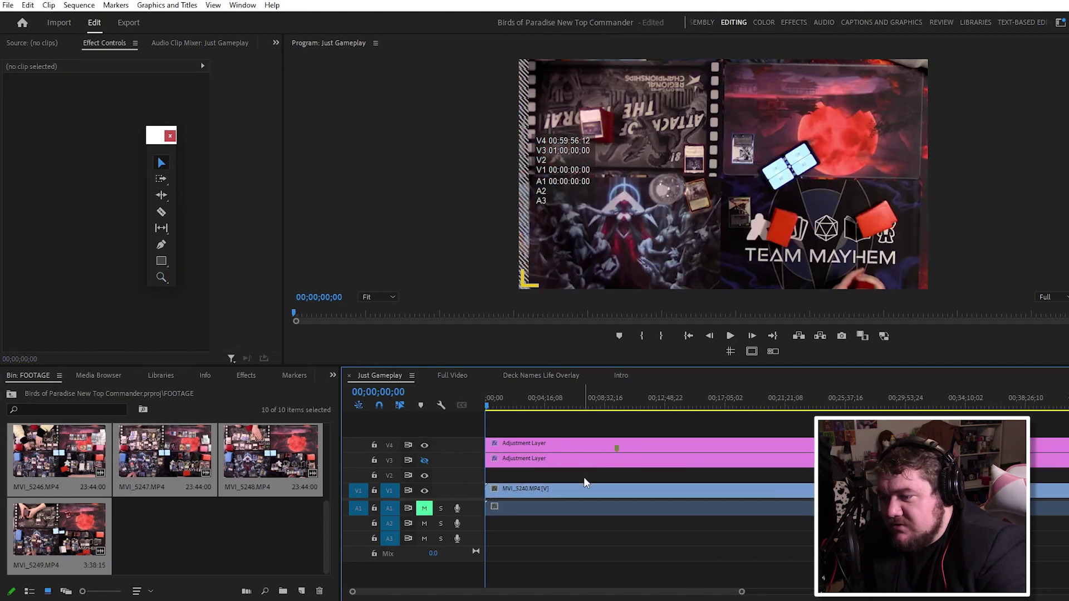
{"action": "key", "text": "ctrl+s"}
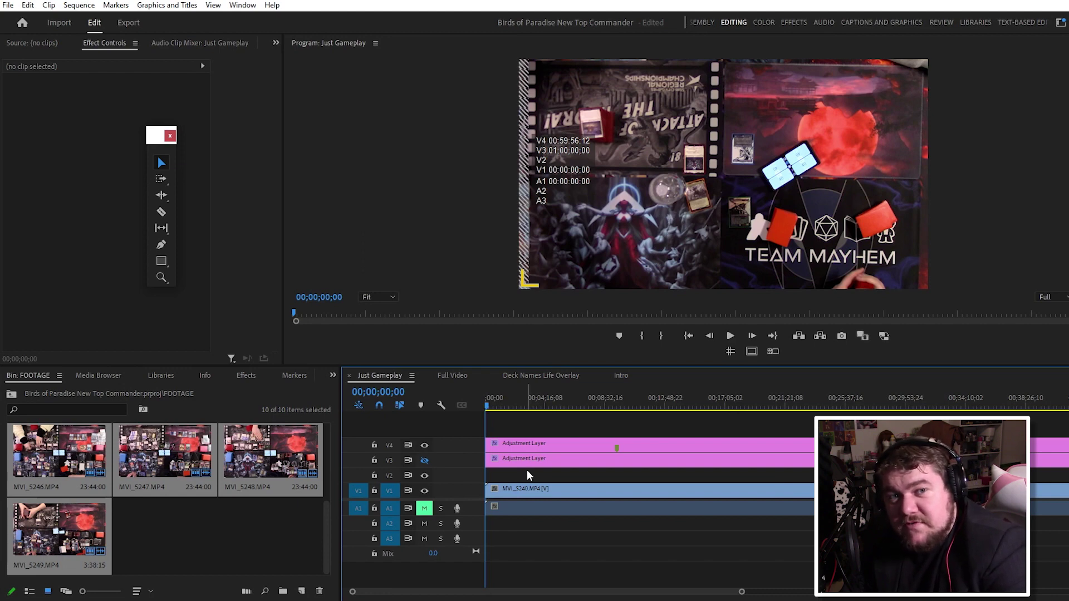
Find where play begins in the MVI_5240 clip, split it at 00;09;06;21 and delete the part before the cut
{"action": "key", "text": "="}
{"action": "left_click", "coordinate": [599, 410]}
{"action": "left_click_drag", "start_coordinate": [735, 409], "coordinate": [766, 407]}
{"action": "key", "text": "space"}
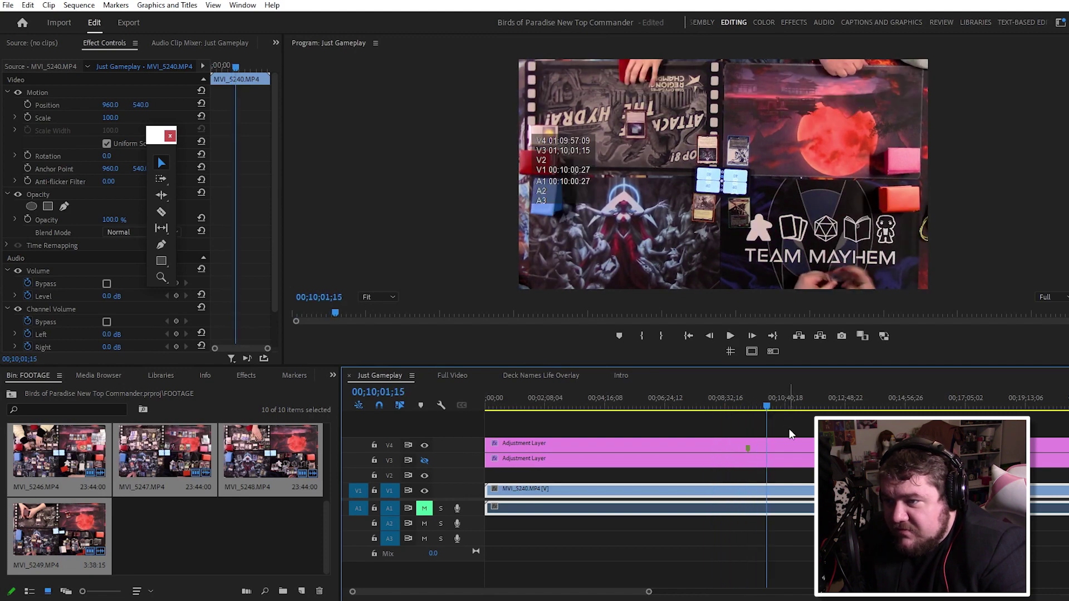
{"action": "left_click", "coordinate": [705, 406]}
{"action": "left_click", "coordinate": [723, 470]}
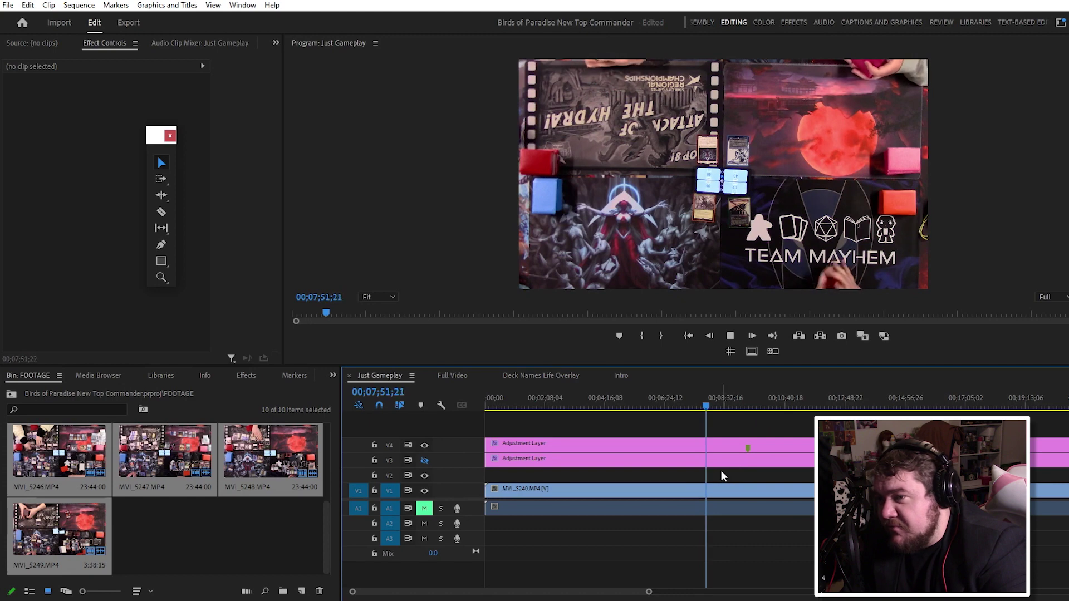
{"action": "left_click", "coordinate": [742, 490]}
{"action": "key", "text": "c"}
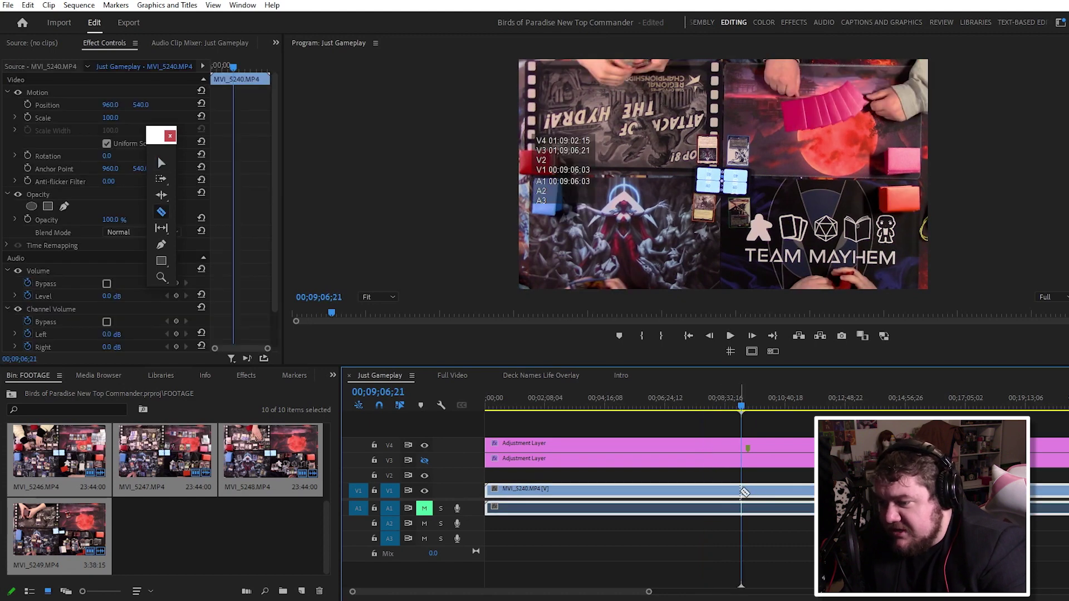
{"action": "left_click", "coordinate": [742, 491]}
{"action": "key", "text": "v"}
{"action": "key", "text": "Delete"}
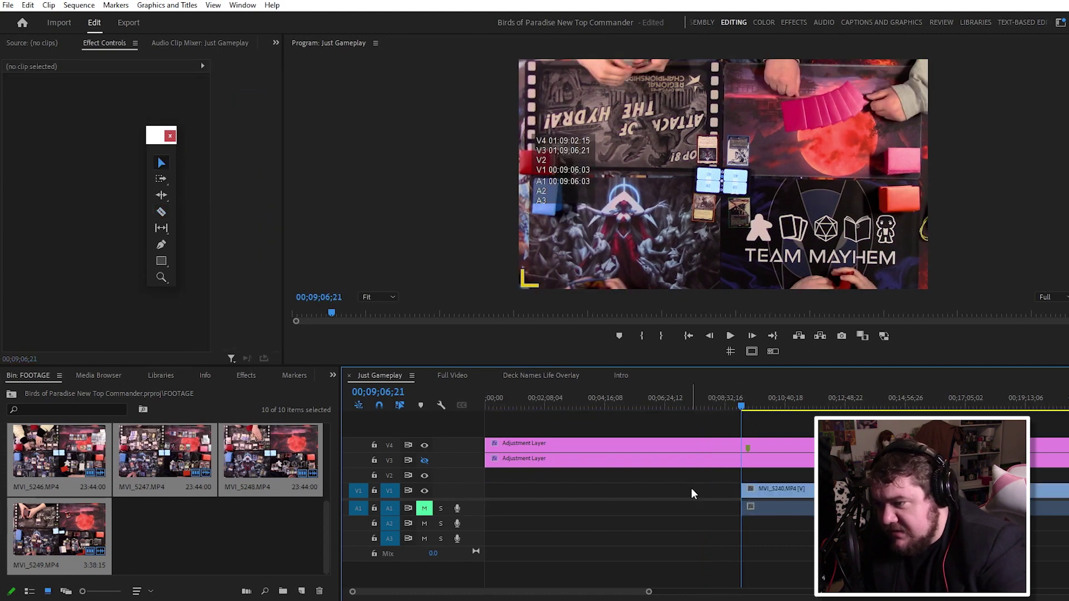
Lock the two adjustment layer tracks V4 and V3, and close the empty gap at the start of V1
{"action": "left_click", "coordinate": [374, 445]}
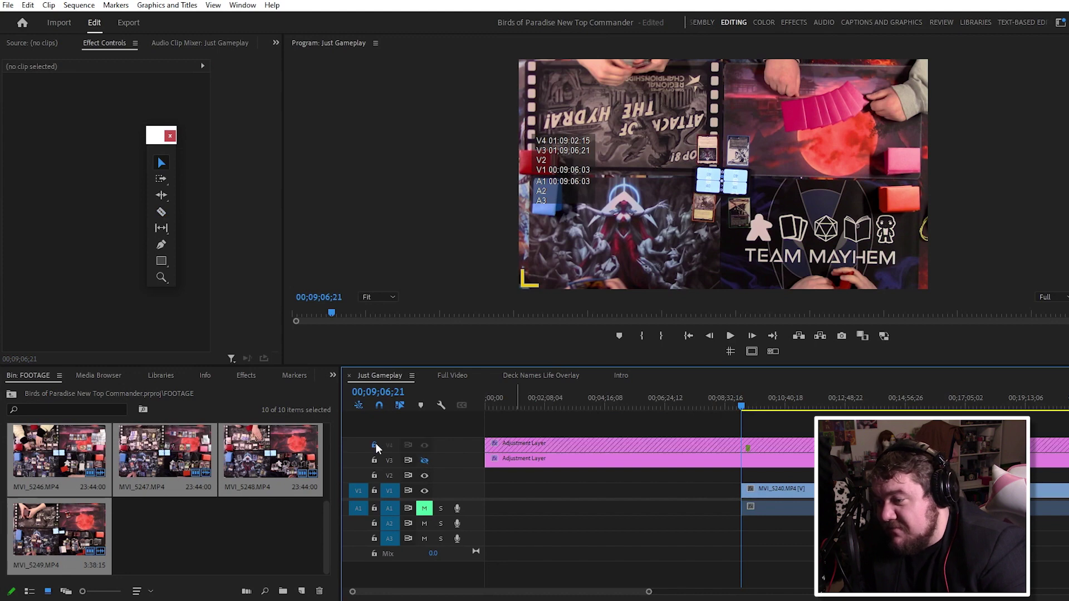
{"action": "left_click", "coordinate": [374, 459]}
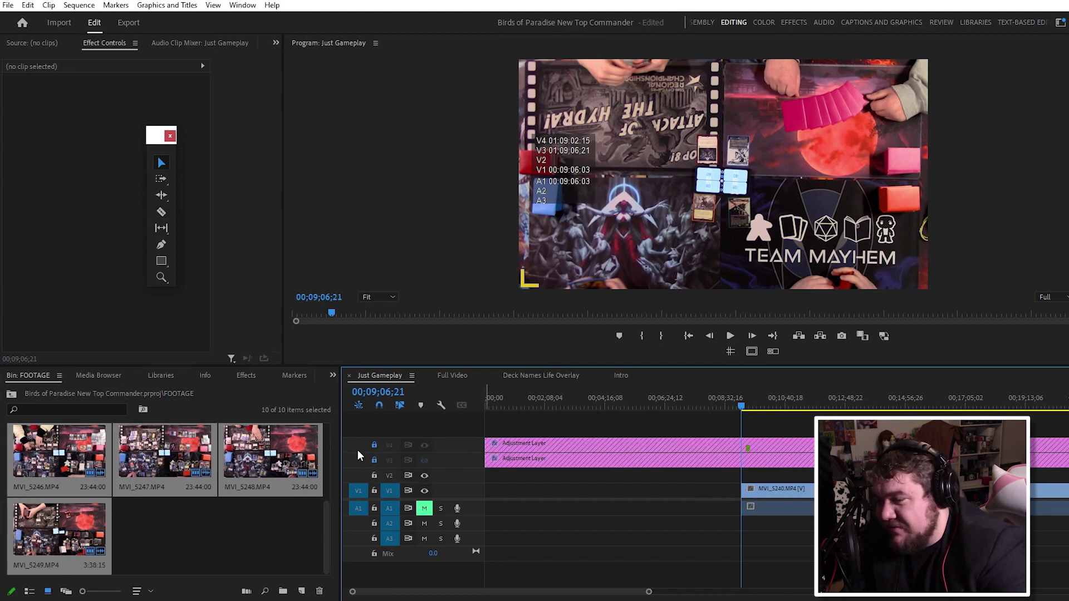
{"action": "left_click", "coordinate": [522, 492]}
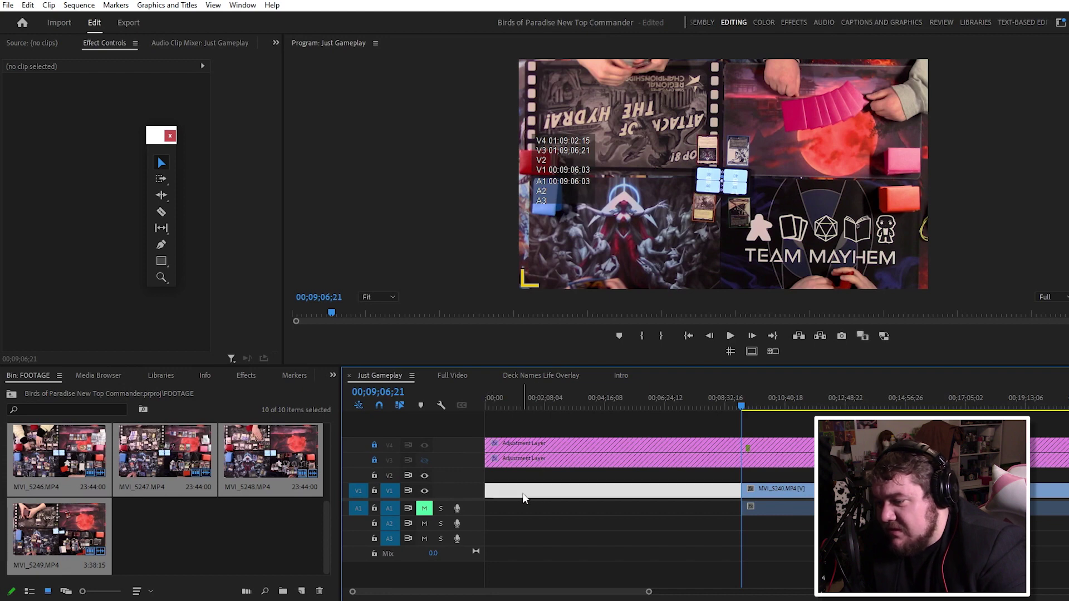
{"action": "key", "text": "Delete"}
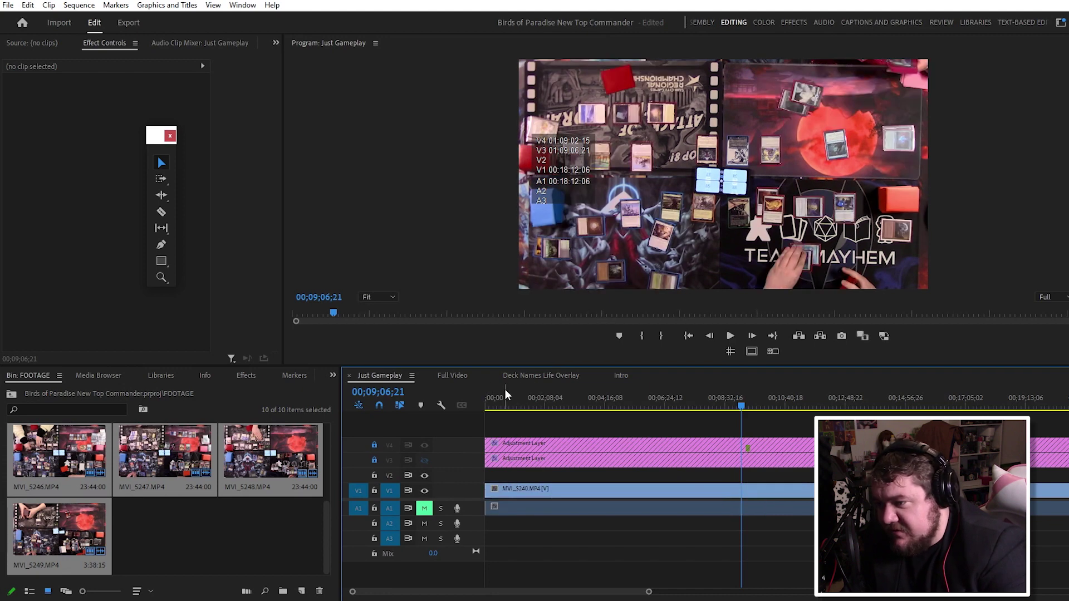
Return the playhead to the sequence start with the MVI_5240 clip selected
{"action": "key", "text": "ctrl+a"}
{"action": "key", "text": "Home"}
{"action": "key", "text": "z"}
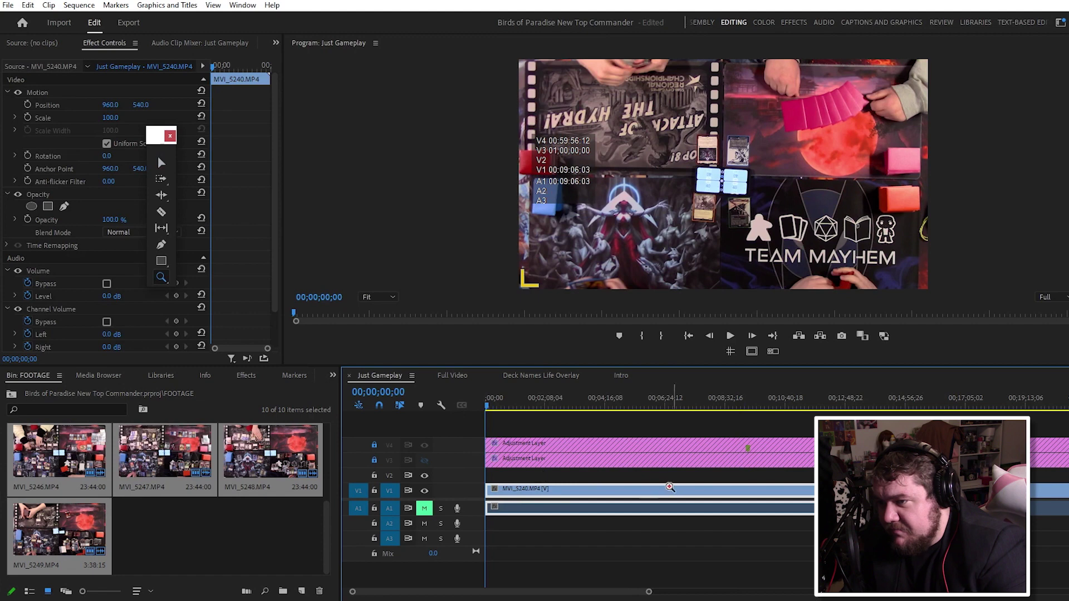
{"action": "left_click", "coordinate": [641, 488], "text": "alt"}
{"action": "key", "text": "v"}
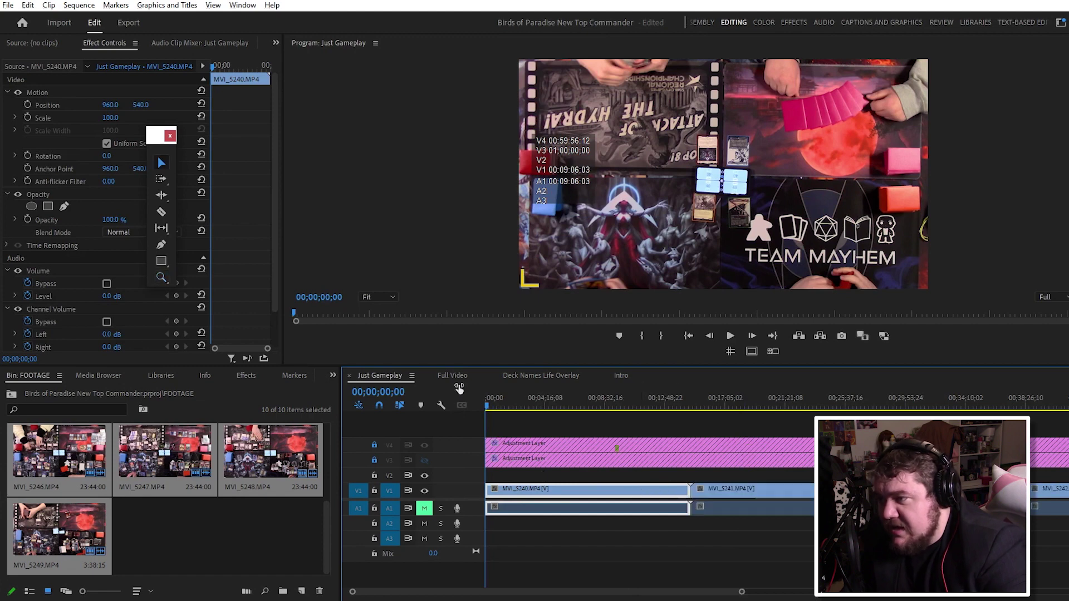
Reset the Editing workspace to its saved layout and show the Effect Controls for the MVI_5240 clip
{"action": "left_click_drag", "start_coordinate": [152, 136], "coordinate": [231, 130]}
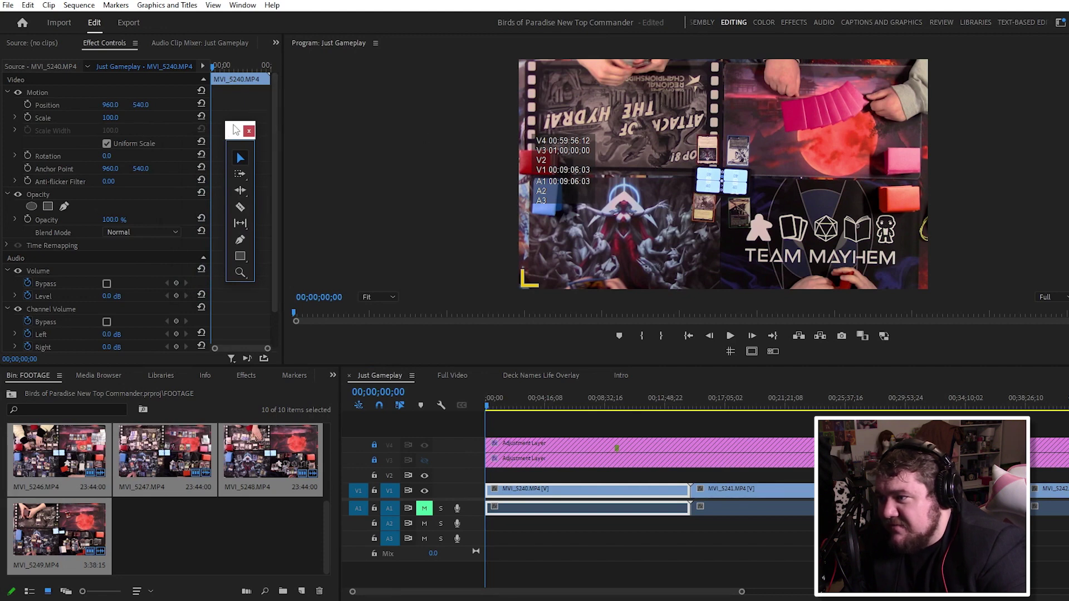
{"action": "left_click", "coordinate": [243, 5]}
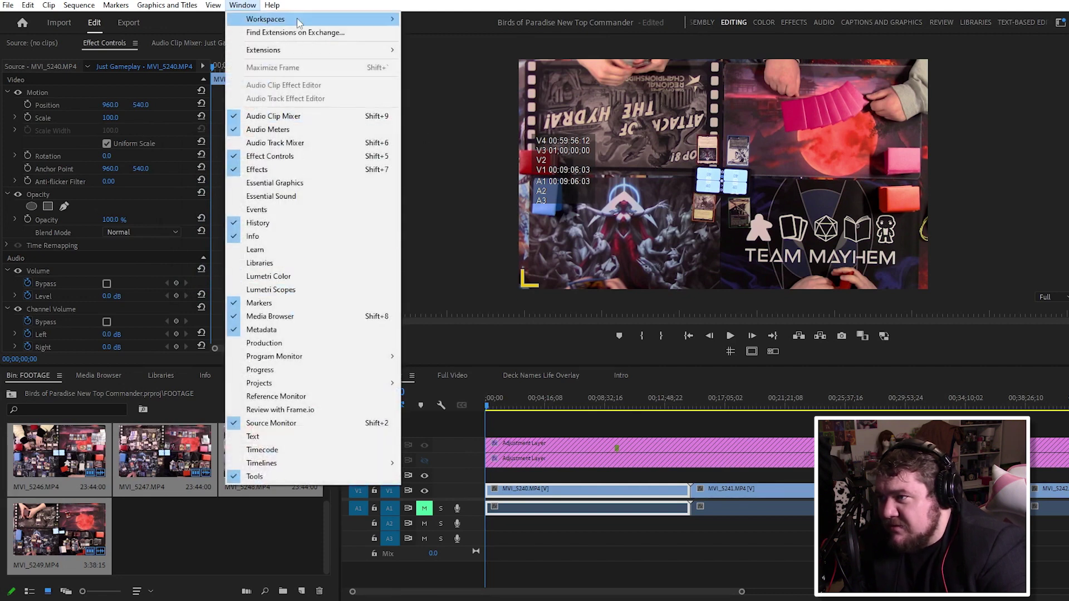
{"action": "mouse_move", "coordinate": [299, 23]}
{"action": "left_click", "coordinate": [453, 252]}
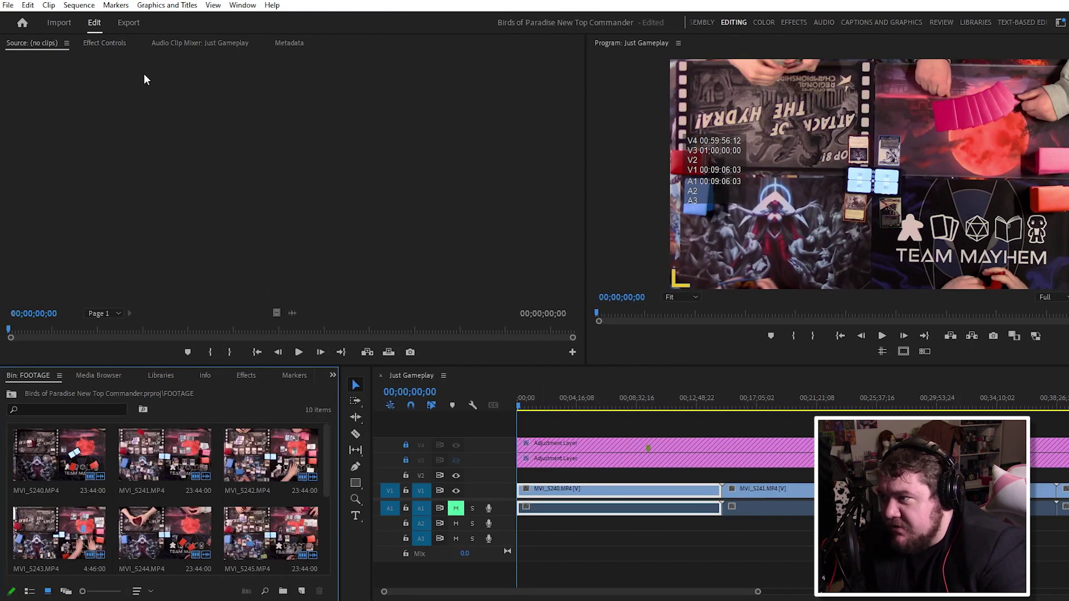
{"action": "left_click", "coordinate": [106, 43]}
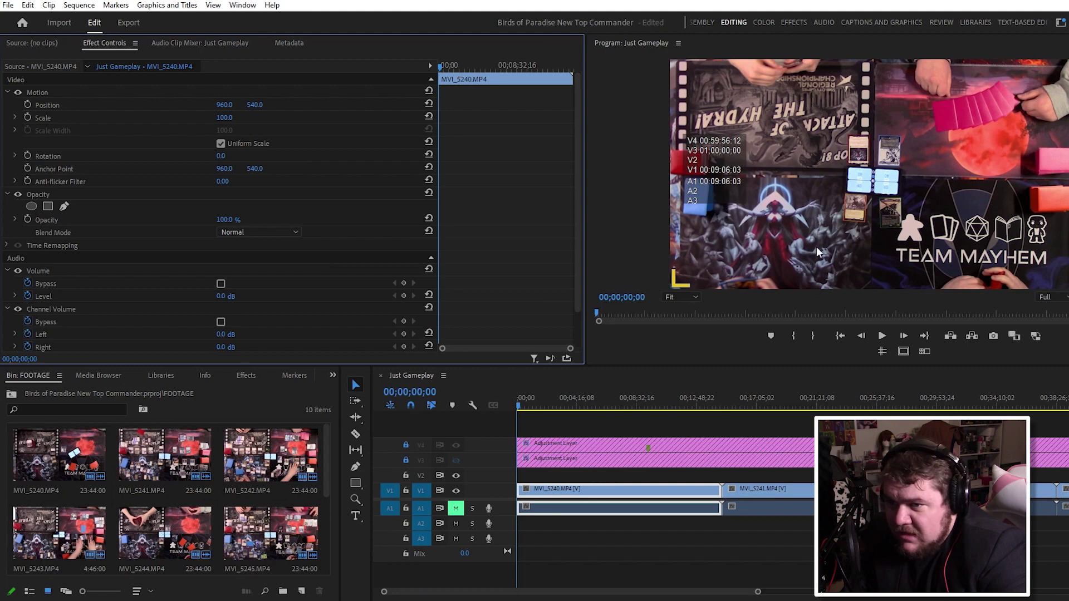
Set the MVI_5240 clip's scale to 106 and its rotation to -2°, check the framing and save the project
{"action": "left_click", "coordinate": [224, 157]}
{"action": "type", "text": "-1"}
{"action": "key", "text": "Return"}
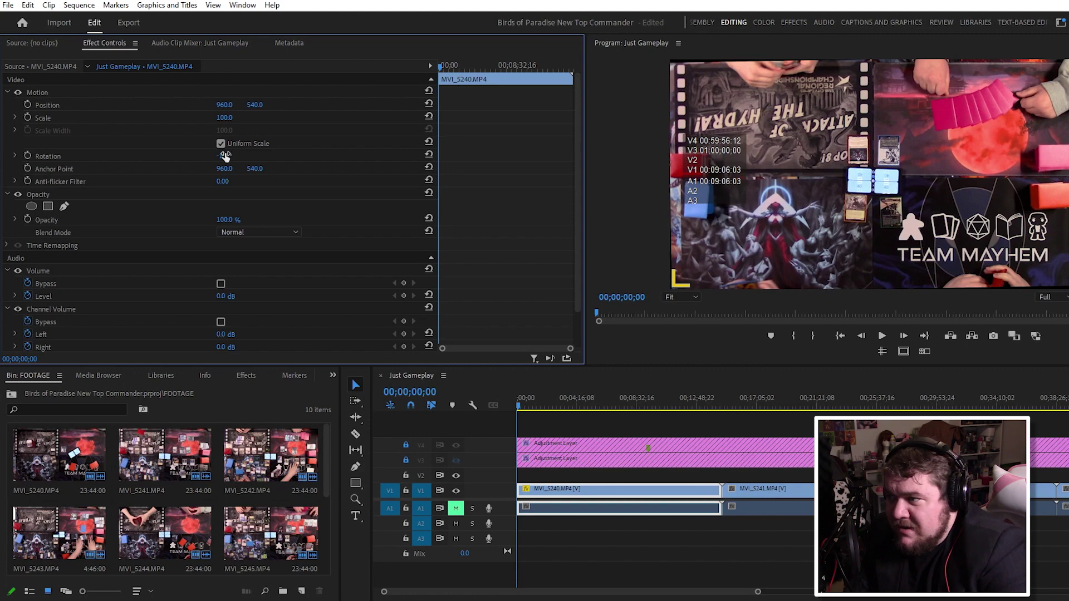
{"action": "left_click", "coordinate": [224, 117]}
{"action": "type", "text": "106"}
{"action": "key", "text": "Return"}
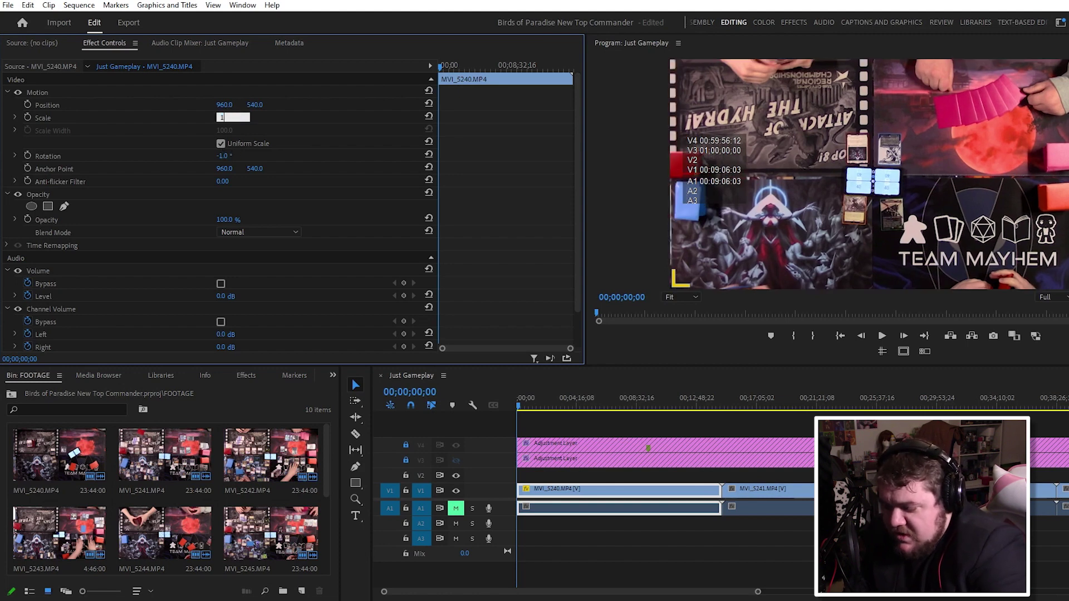
{"action": "left_click", "coordinate": [227, 155]}
{"action": "type", "text": "-2"}
{"action": "key", "text": "Return"}
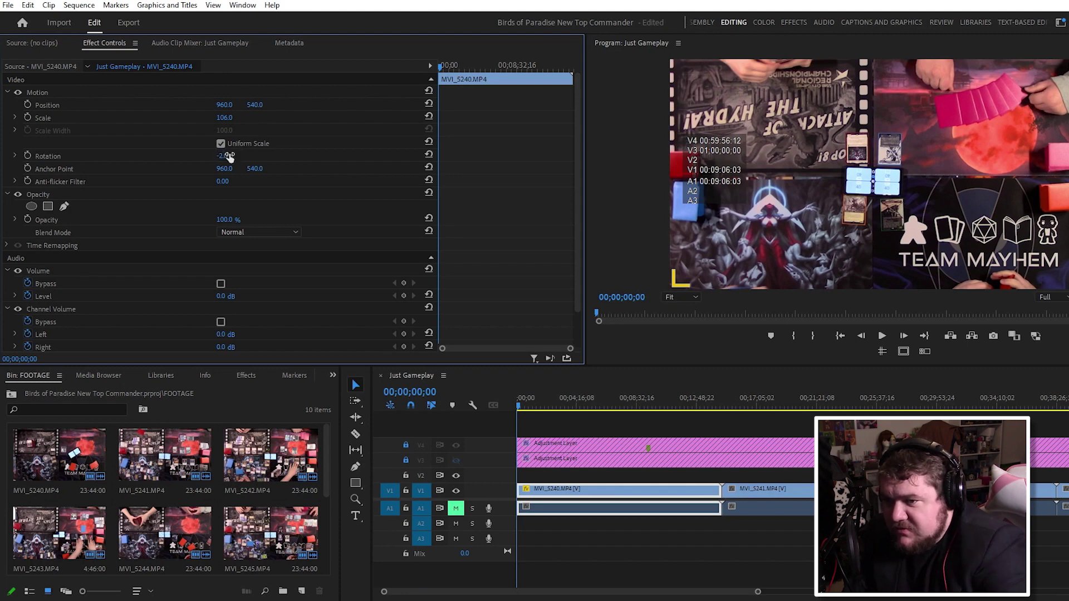
{"action": "left_click", "coordinate": [683, 406]}
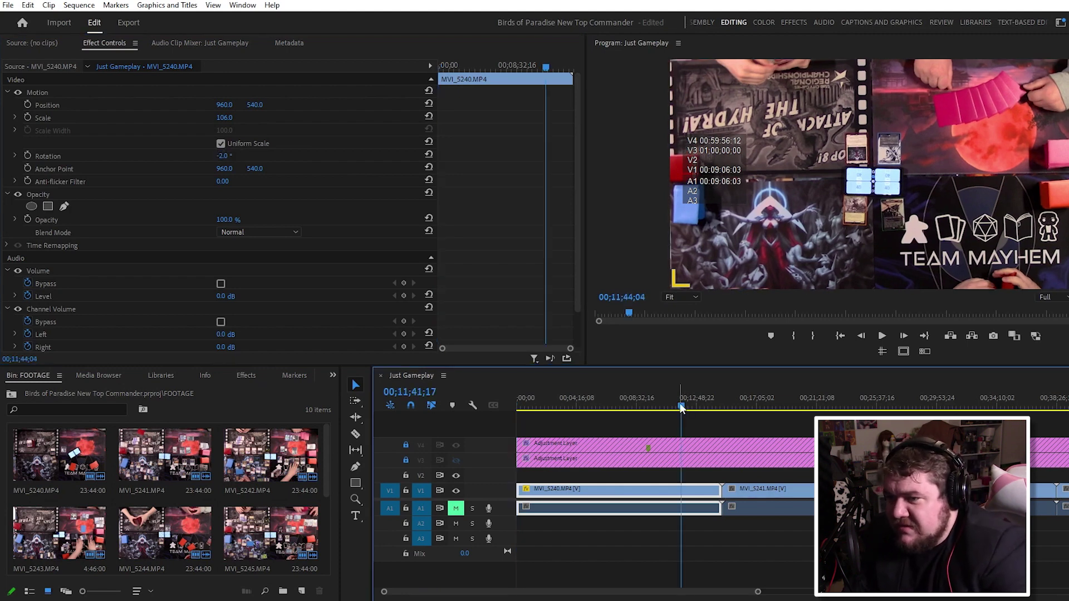
{"action": "key", "text": "ctrl+s"}
Paste the MVI_5240 clip's Motion, Volume and Channel Volume attributes onto the other gameplay clips on V1 and A1
{"action": "left_click", "coordinate": [586, 406]}
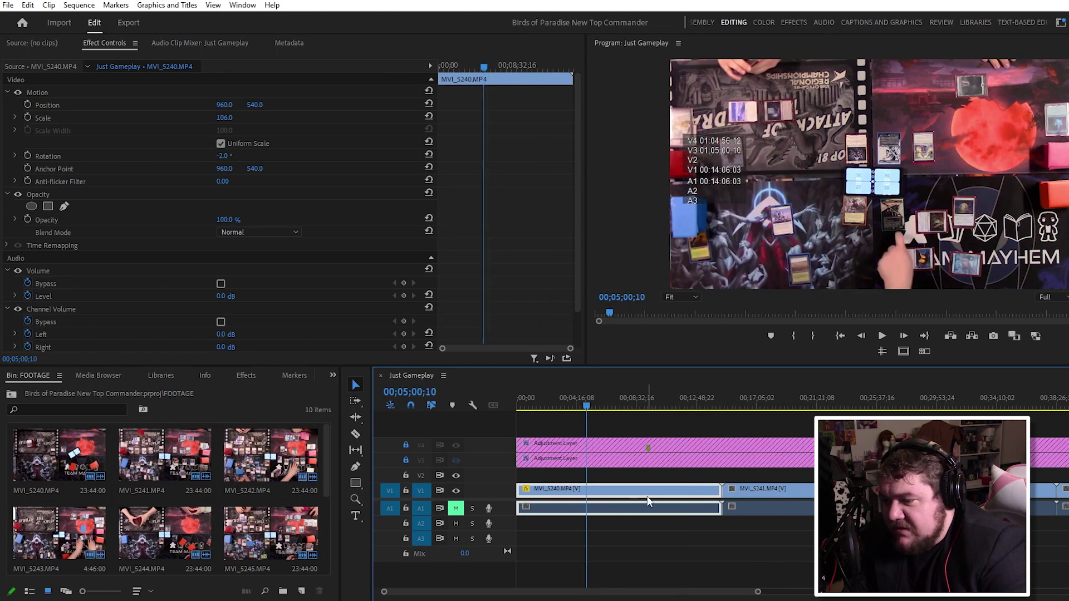
{"action": "key", "text": "z"}
{"action": "left_click", "coordinate": [623, 479], "text": "alt"}
{"action": "left_click", "coordinate": [623, 476], "text": "alt"}
{"action": "key", "text": "v"}
{"action": "left_click_drag", "start_coordinate": [622, 477], "coordinate": [890, 543]}
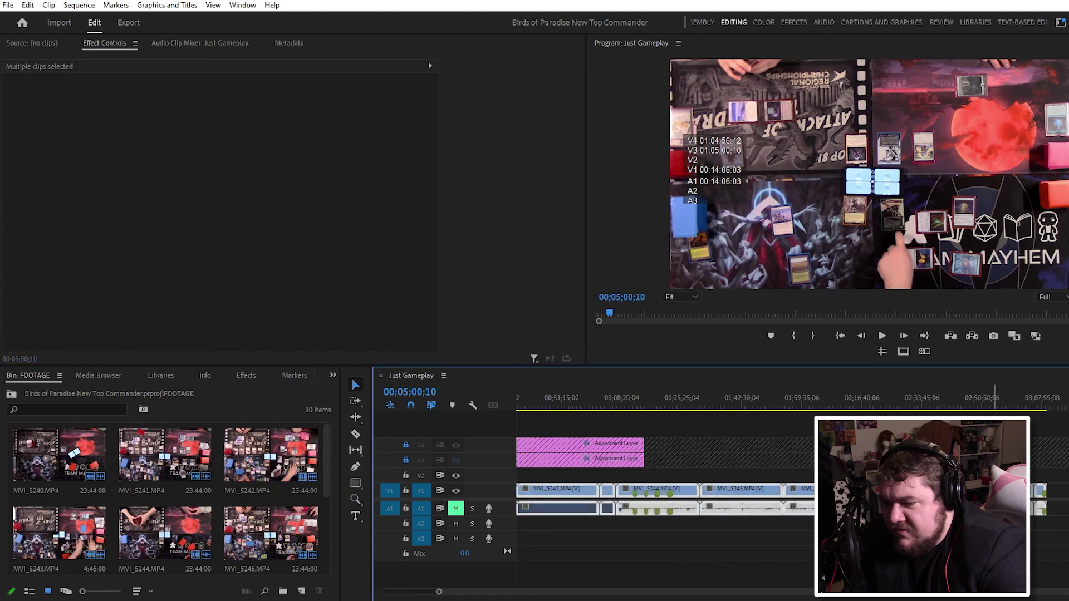
{"action": "right_click", "coordinate": [965, 492]}
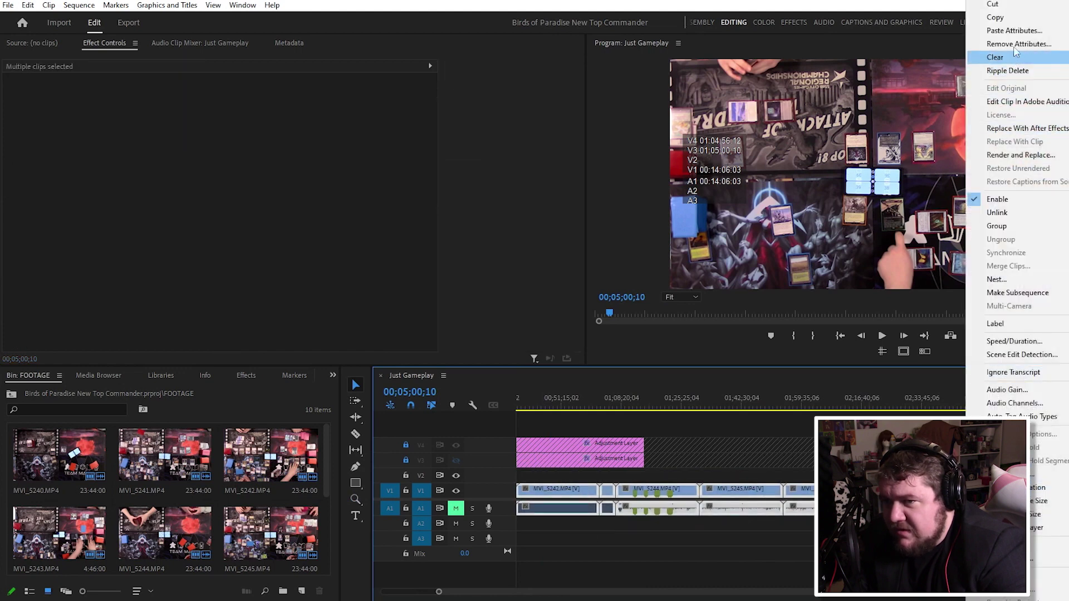
{"action": "left_click", "coordinate": [996, 31]}
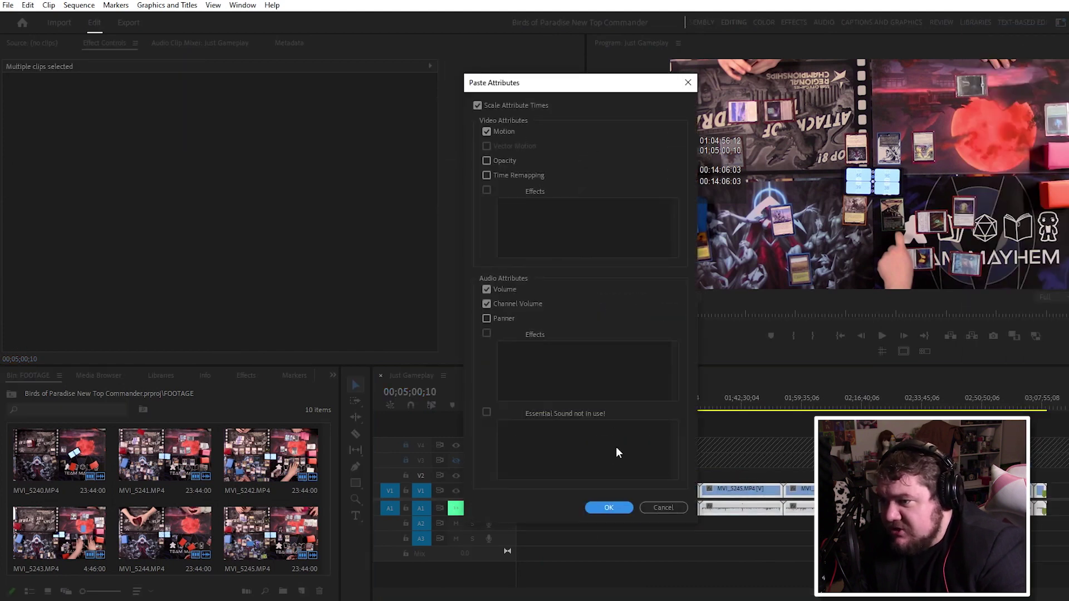
{"action": "left_click", "coordinate": [605, 506]}
Play the sequence from its start and split the MVI_5240 clip at 00;00;01;18
{"action": "left_click_drag", "start_coordinate": [559, 400], "coordinate": [500, 406]}
{"action": "key", "text": "z"}
{"action": "left_click", "coordinate": [549, 479]}
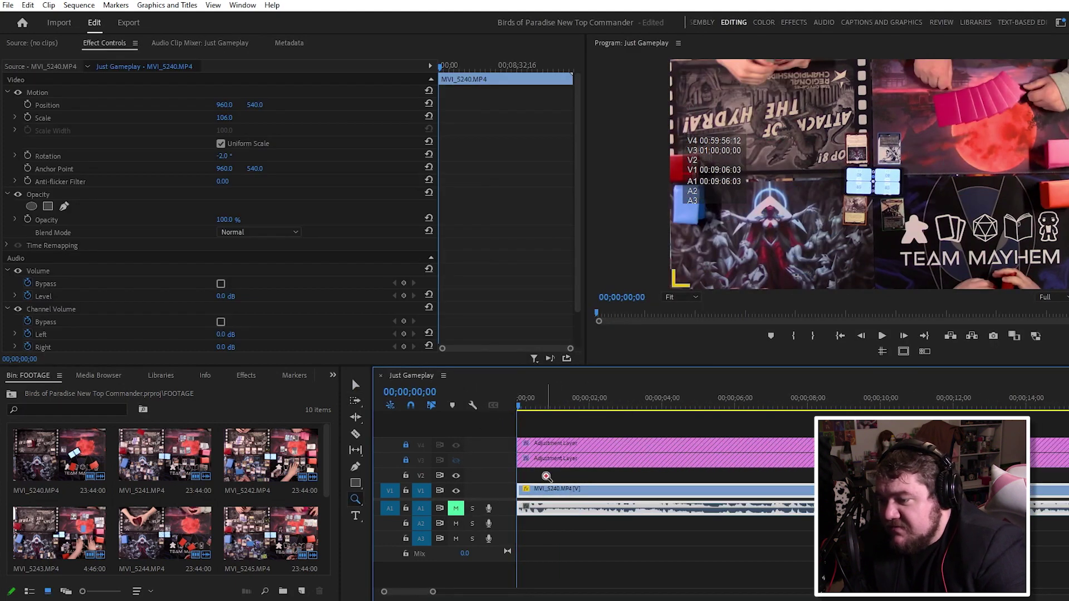
{"action": "left_click", "coordinate": [548, 476]}
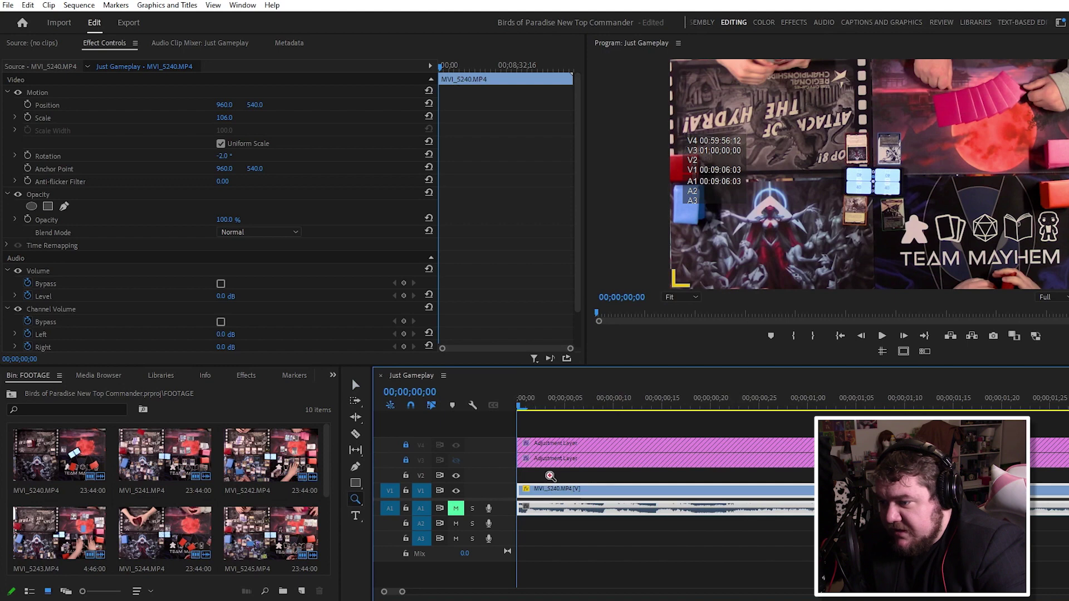
{"action": "left_click", "coordinate": [551, 474], "text": "alt"}
{"action": "key", "text": "v"}
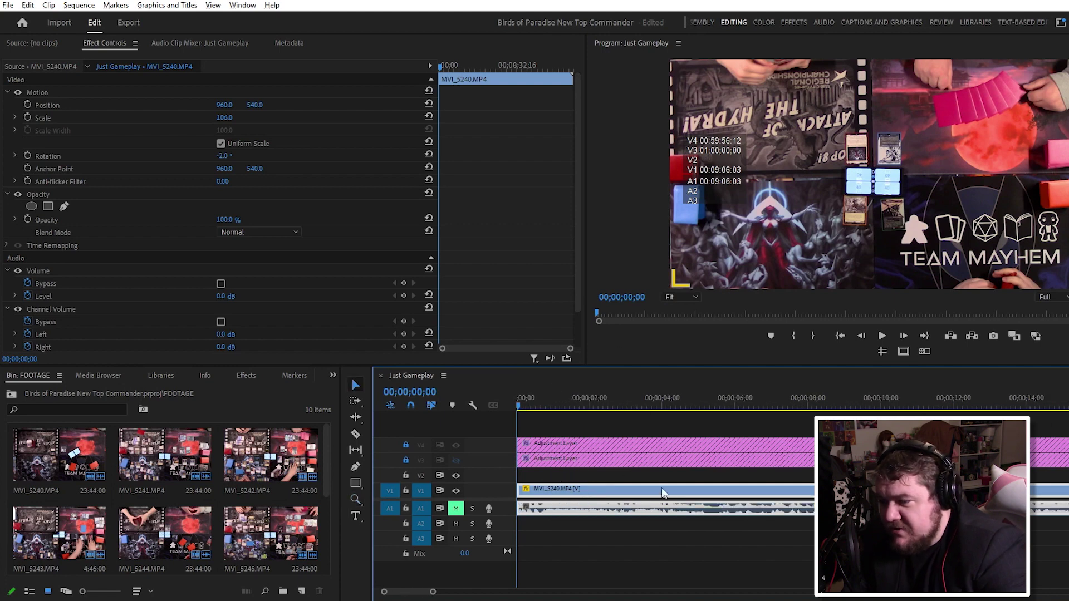
{"action": "key", "text": "space"}
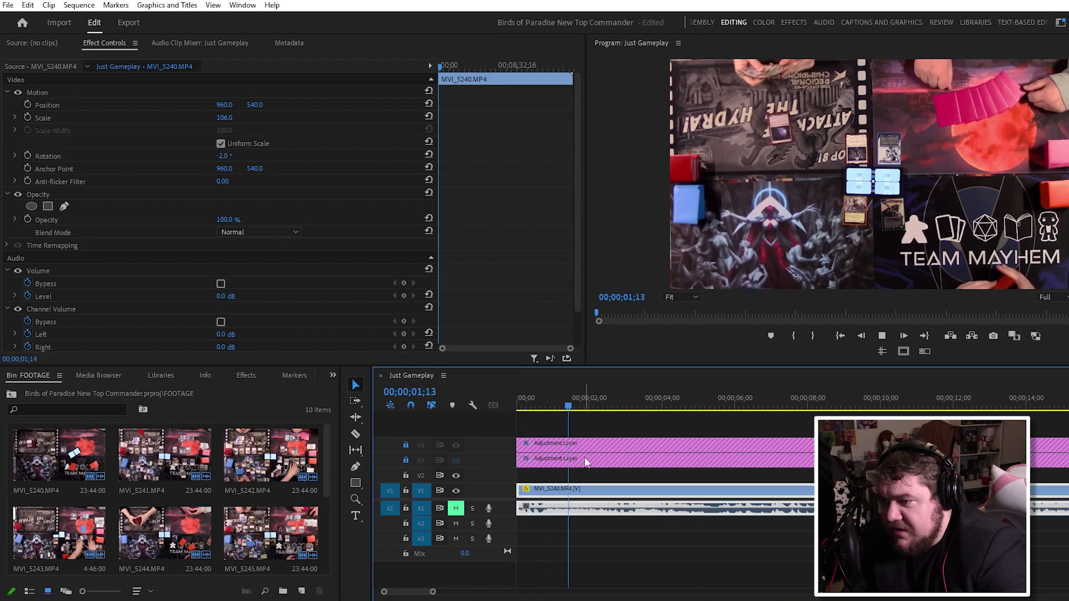
{"action": "key", "text": "space"}
{"action": "key", "text": "c"}
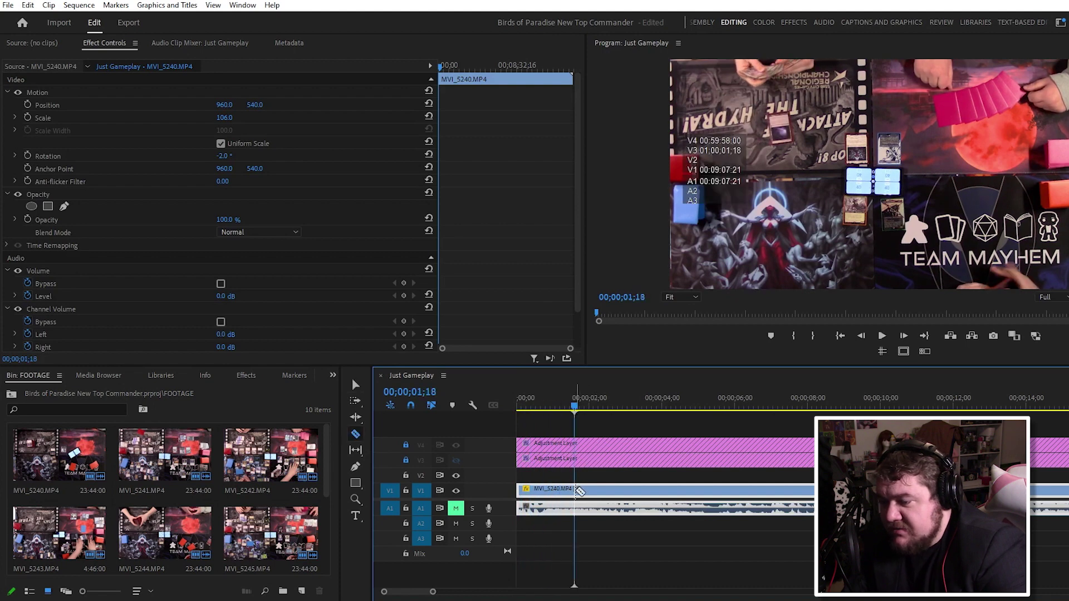
{"action": "left_click", "coordinate": [577, 489]}
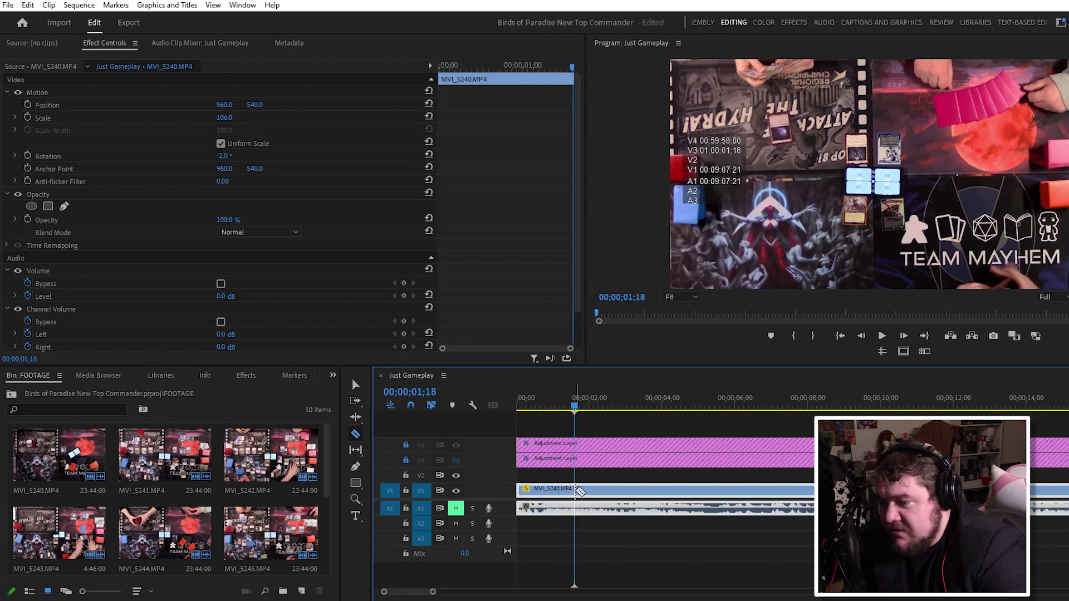
Move the short opening video piece of MVI_5240 from V1 up to V2, keeping its start time
{"action": "key", "text": "v"}
{"action": "mouse_move", "coordinate": [557, 489]}
{"action": "left_mouse_down"}
{"action": "mouse_move", "coordinate": [543, 490]}
{"action": "mouse_move", "coordinate": [544, 474]}
{"action": "left_mouse_up"}
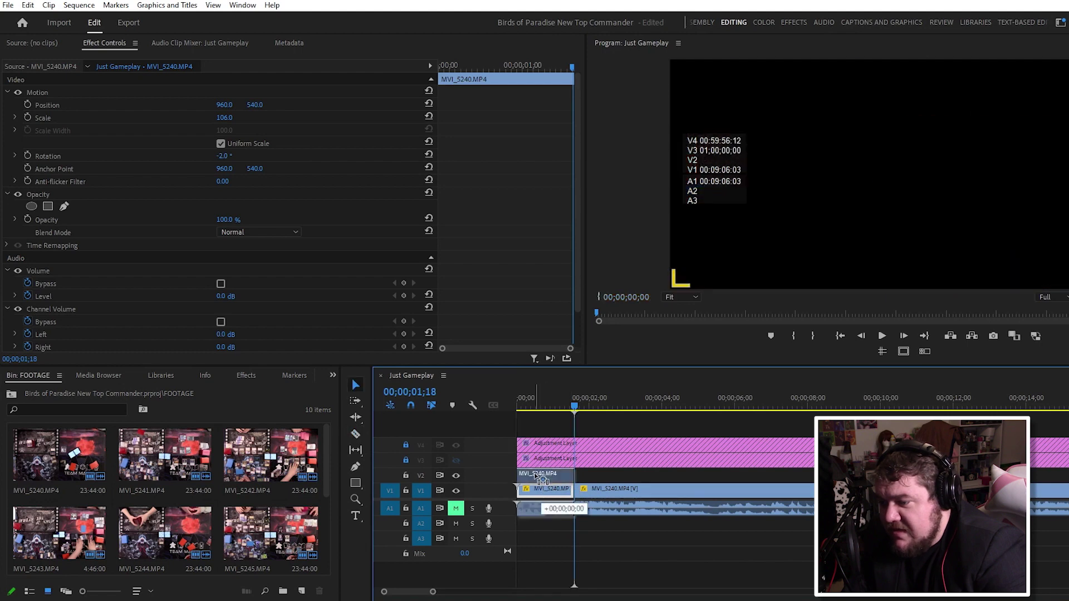
{"action": "left_click", "coordinate": [606, 477]}
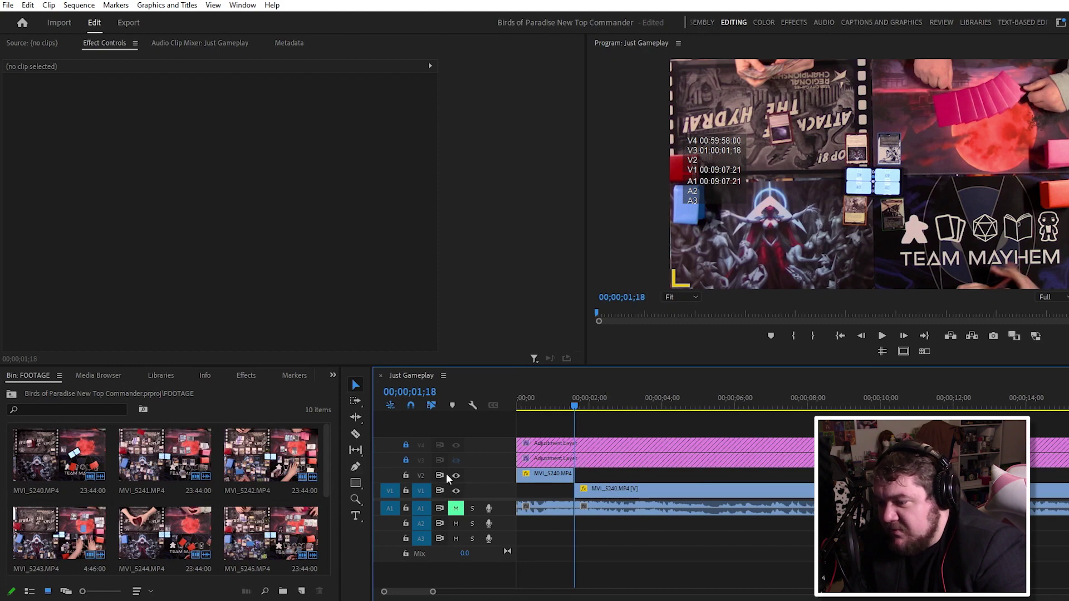
Play the gameplay forward at high speed and split the MVI_5240 clip at 00;00;33;03
{"action": "key", "text": "l"}
{"action": "key", "text": "l"}
{"action": "key", "text": "l"}
{"action": "key", "text": "l"}
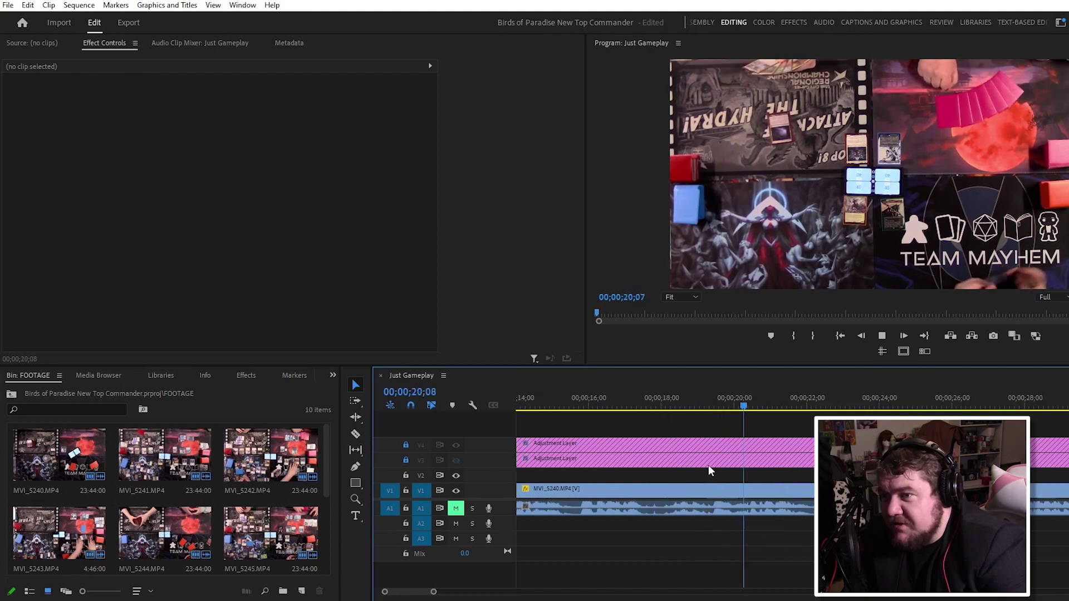
{"action": "key", "text": "k"}
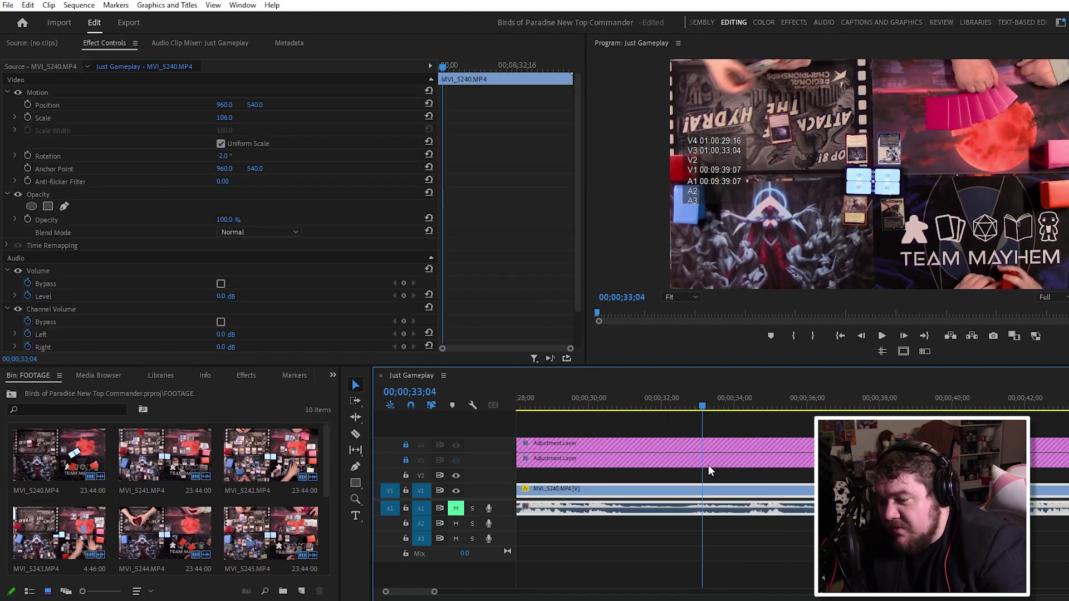
{"action": "key", "text": "c"}
{"action": "left_click", "coordinate": [718, 503]}
{"action": "key", "text": "v"}
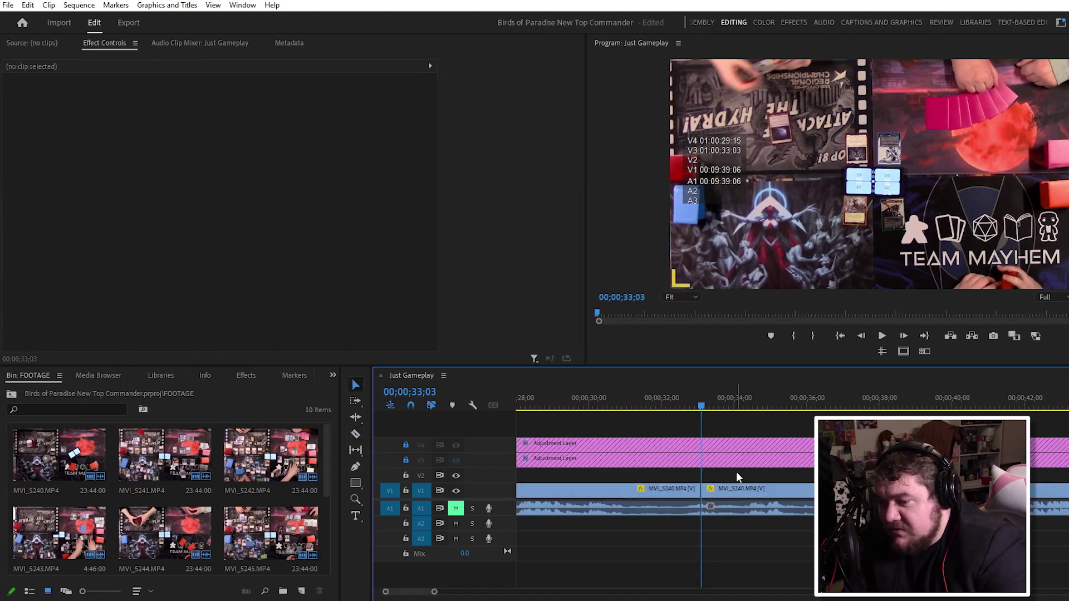
Split MVI_5240 again at 00;00;34;16 and move the short video piece before that cut up to V2
{"action": "key", "text": "space"}
{"action": "key", "text": "space"}
{"action": "left_click", "coordinate": [751, 488]}
{"action": "key", "text": "c"}
{"action": "left_click", "coordinate": [754, 490]}
{"action": "key", "text": "v"}
{"action": "left_click_drag", "start_coordinate": [726, 490], "coordinate": [727, 474]}
{"action": "key", "text": "z"}
{"action": "left_click", "coordinate": [775, 481], "text": "alt"}
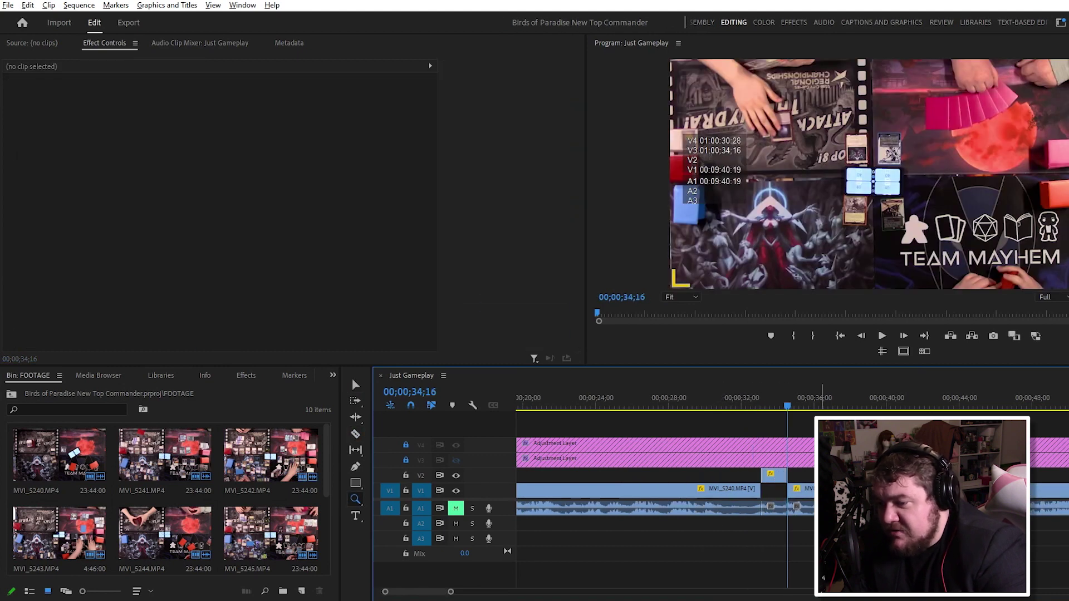
{"action": "left_click", "coordinate": [807, 494], "text": "alt"}
{"action": "key", "text": "v"}
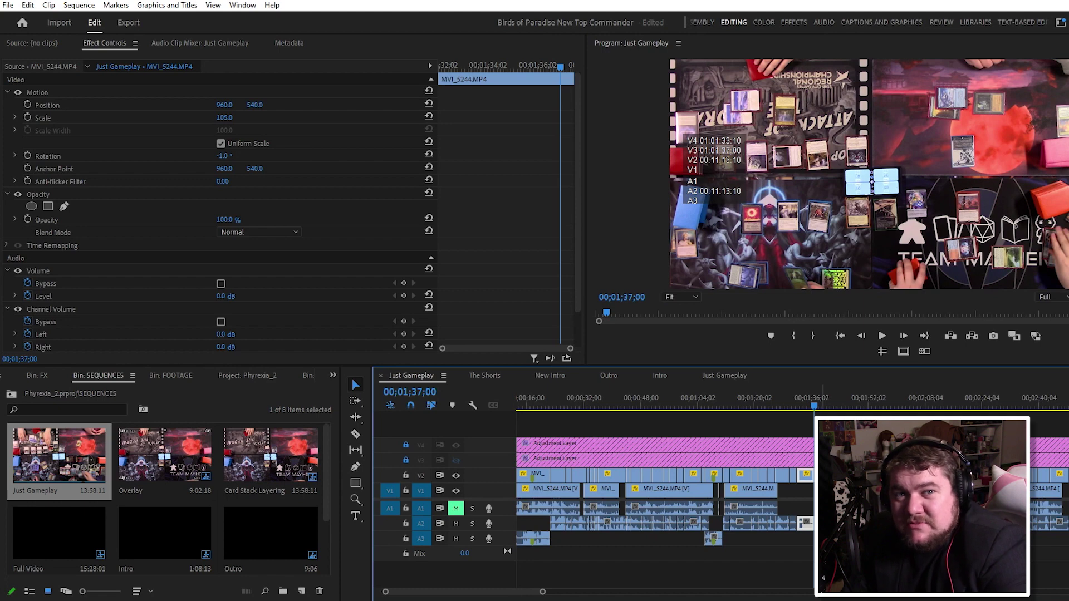
Examine how the kept and leftover gameplay pieces are spread over V1 and V2 in the Phyrexia_2 project's Just Gameplay sequence
{"action": "key", "text": "z"}
{"action": "left_click", "coordinate": [690, 471], "text": "alt"}
{"action": "left_click", "coordinate": [685, 472], "text": "alt"}
{"action": "left_click", "coordinate": [681, 472], "text": "alt"}
{"action": "key", "text": "v"}
{"action": "key", "text": "z"}
{"action": "left_click", "coordinate": [675, 494]}
{"action": "left_click", "coordinate": [675, 495]}
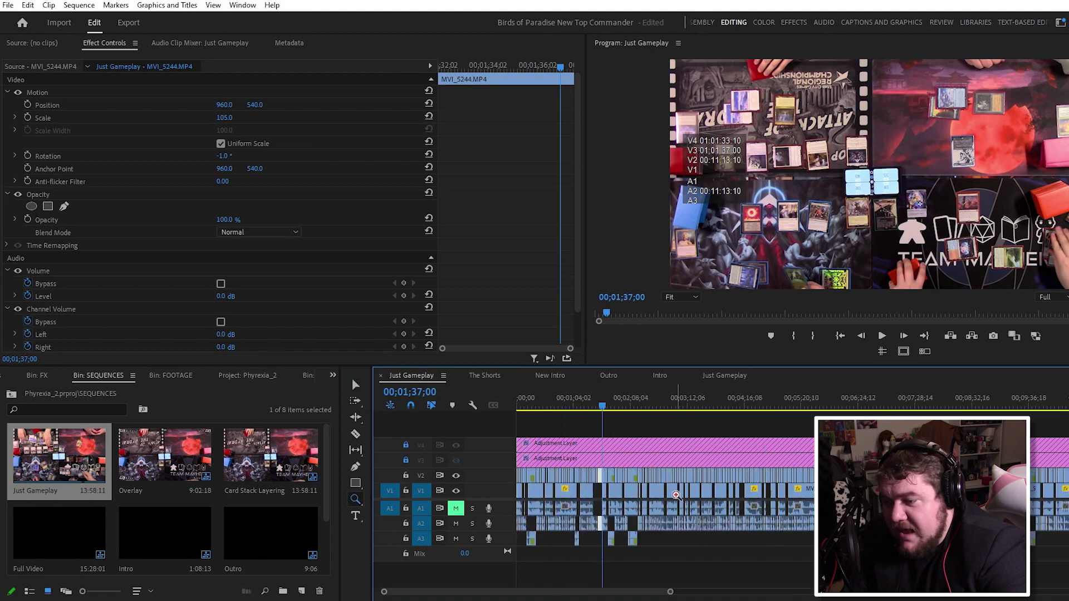
{"action": "left_click", "coordinate": [675, 494]}
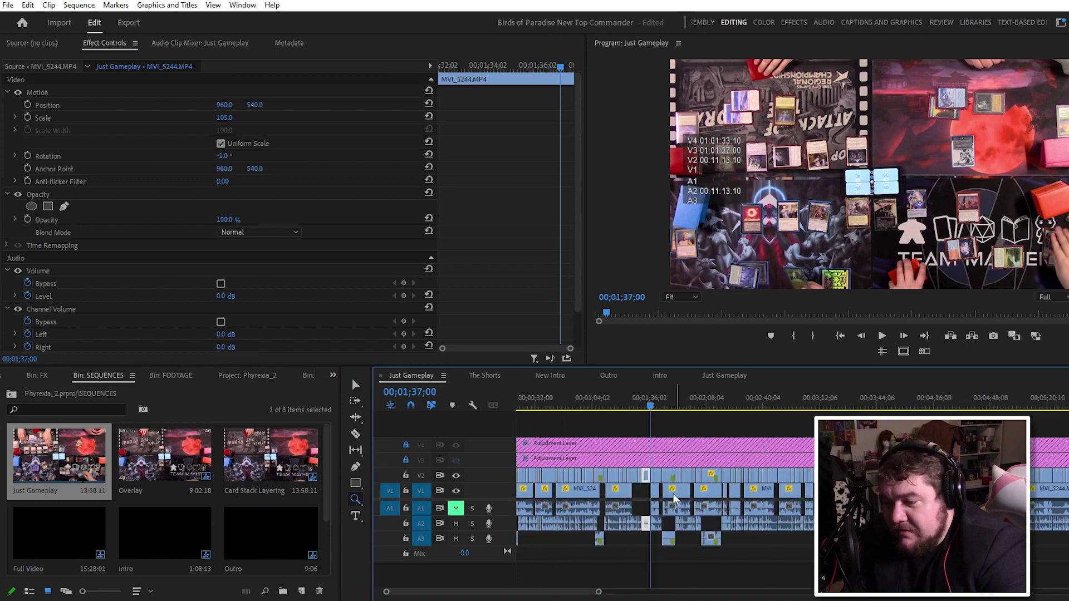
{"action": "left_click", "coordinate": [733, 398]}
{"action": "left_click", "coordinate": [774, 479]}
{"action": "key", "text": "v"}
{"action": "key", "text": "minus"}
{"action": "key", "text": "minus"}
{"action": "key", "text": "minus"}
{"action": "key", "text": "minus"}
{"action": "key", "text": "minus"}
{"action": "key", "text": "minus"}
{"action": "key", "text": "minus"}
{"action": "key", "text": "minus"}
{"action": "key", "text": "Down"}
{"action": "key", "text": "z"}
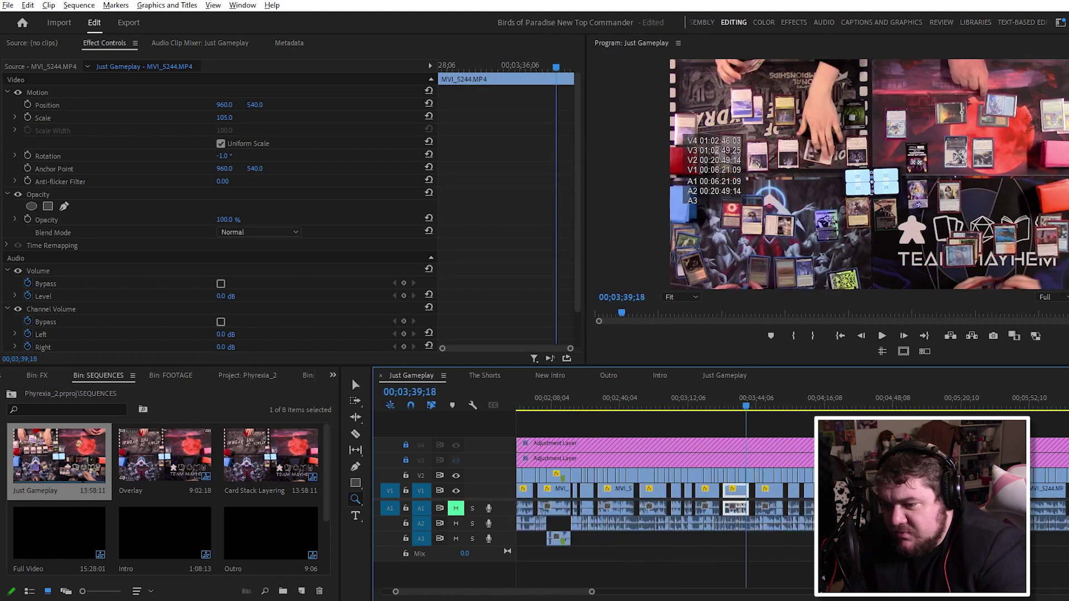
Go to the uncut MVI_5244 footage far along the sequence and show the FOOTAGE bin
{"action": "key", "text": "minus"}
{"action": "key", "text": "minus"}
{"action": "key", "text": "v"}
{"action": "key", "text": "End"}
{"action": "left_click", "coordinate": [170, 375]}
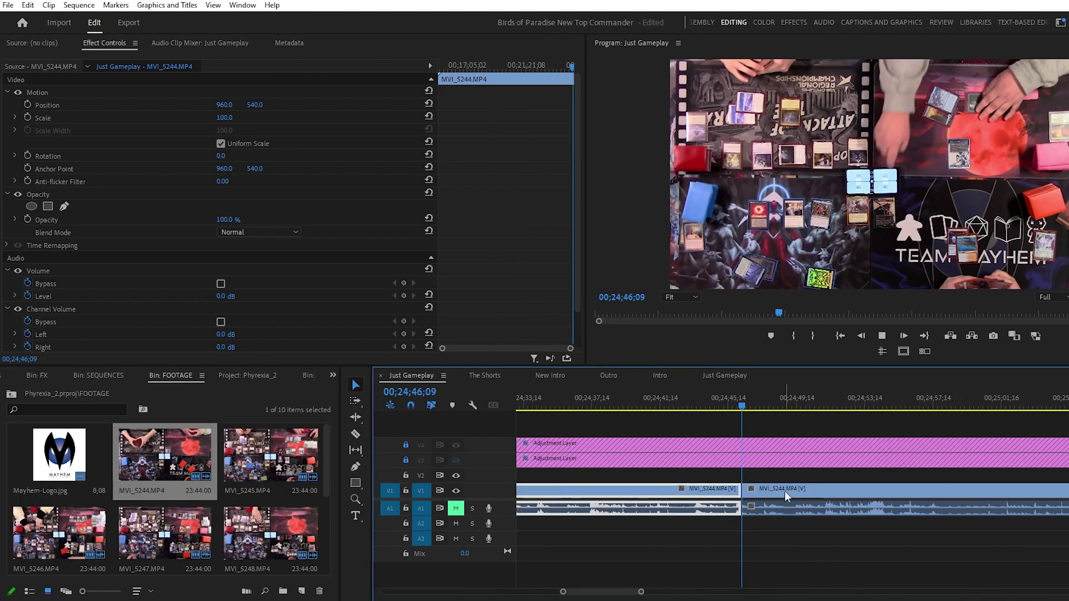
Split the MVI_5244 clip at 00;24;47;14 and move the short video piece before that cut from V1 to V2
{"action": "key", "text": "space"}
{"action": "key", "text": "equal"}
{"action": "key", "text": "ctrl+k"}
{"action": "left_click", "coordinate": [757, 490]}
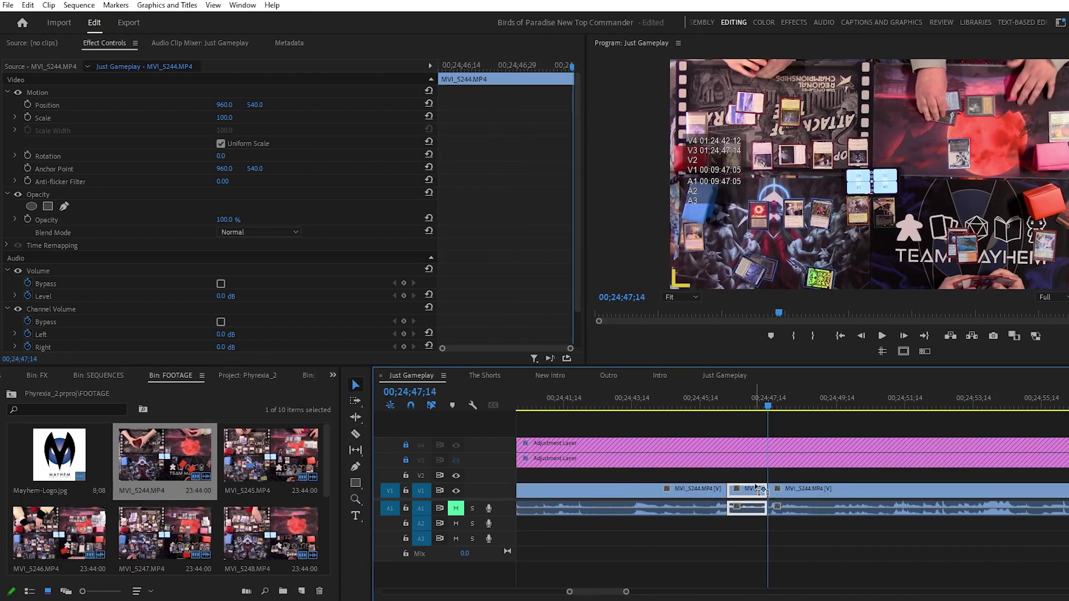
{"action": "left_click_drag", "start_coordinate": [757, 489], "coordinate": [757, 474]}
Cut out the next wanted MVI_5244 section, ending at 00;24;50;16, and move its video up to V2
{"action": "key", "text": "ctrl+k"}
{"action": "key", "text": "space"}
{"action": "key", "text": "ctrl+k"}
{"action": "left_click_drag", "start_coordinate": [860, 489], "coordinate": [860, 474]}
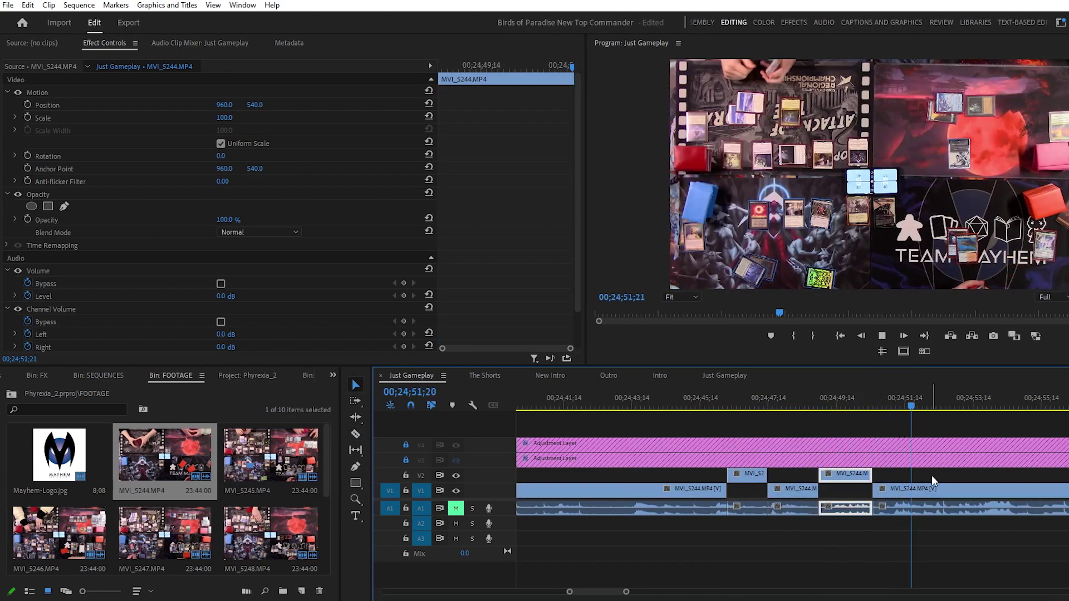
Play onward and split the MVI_5244 clip at 00;24;52;23 and 00;24;55;10
{"action": "key", "text": "space"}
{"action": "key", "text": "ctrl+k"}
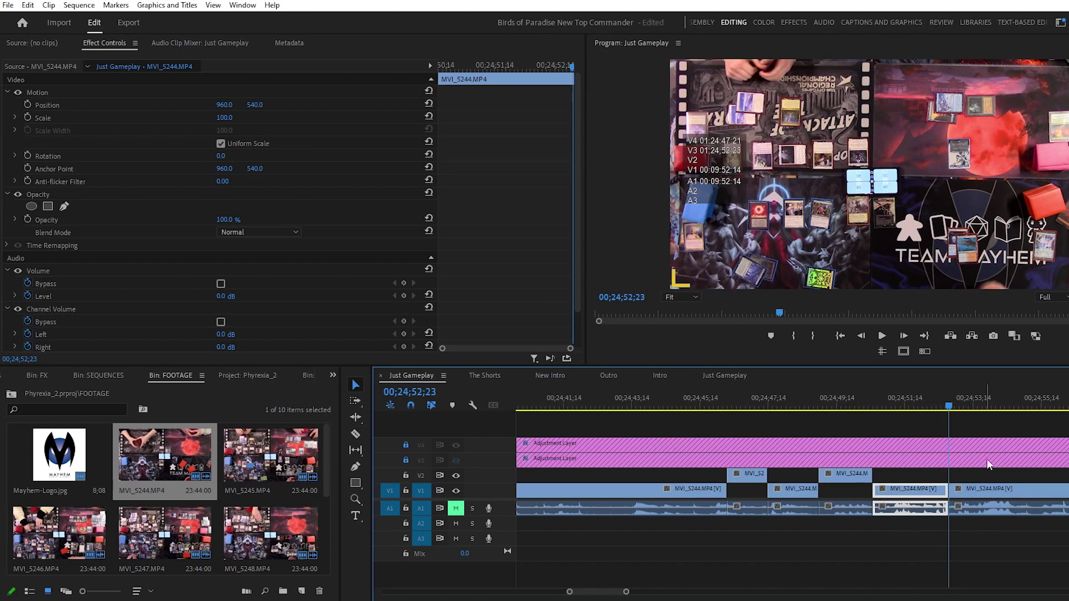
{"action": "key", "text": "space"}
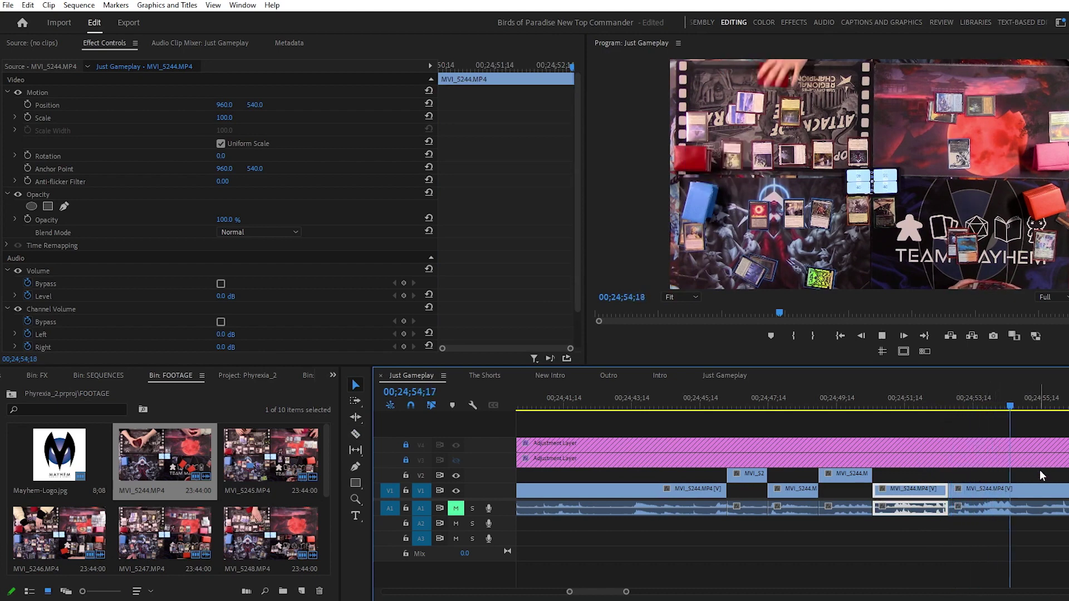
{"action": "key", "text": "space"}
{"action": "key", "text": "ctrl+k"}
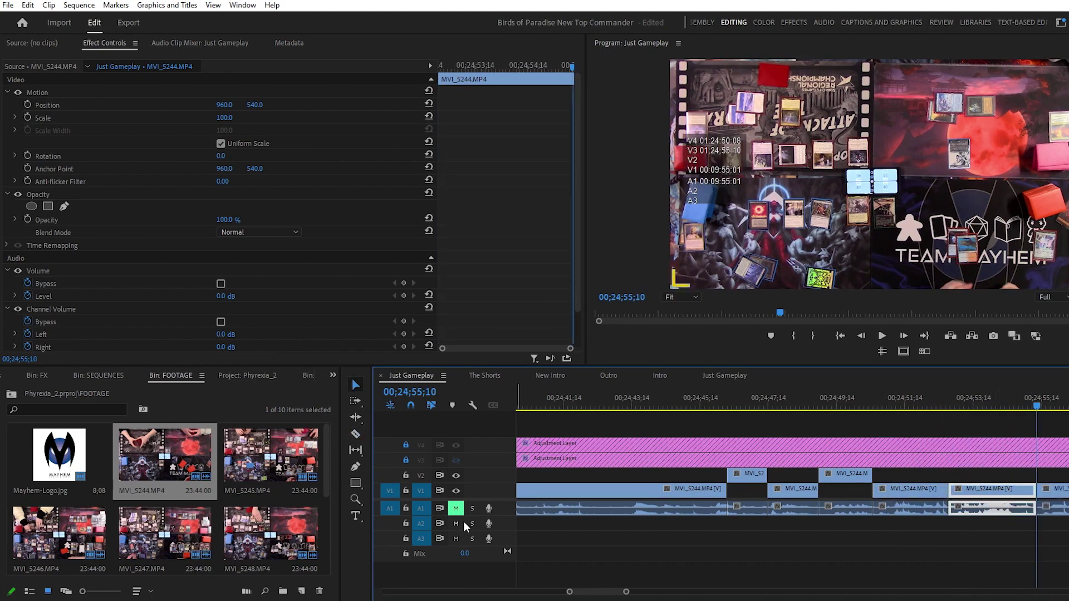
Mute track A2 and move the MVI_5244 piece ending at 00;24;55;10 to V2, with its audio on A2
{"action": "left_click", "coordinate": [455, 523]}
{"action": "left_click_drag", "start_coordinate": [998, 501], "coordinate": [987, 521]}
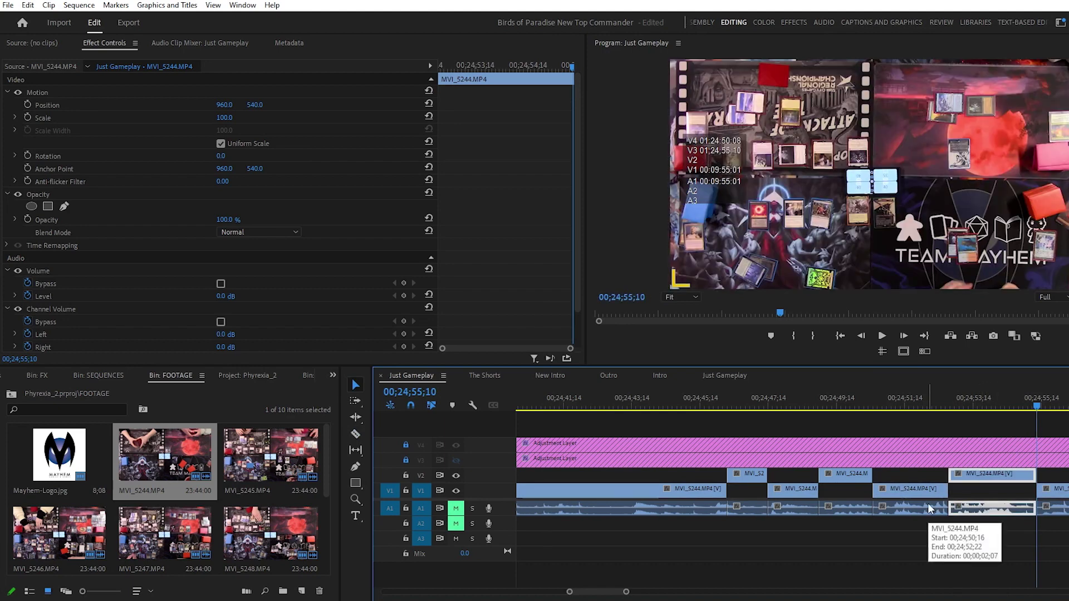
{"action": "left_click_drag", "start_coordinate": [982, 513], "coordinate": [982, 532]}
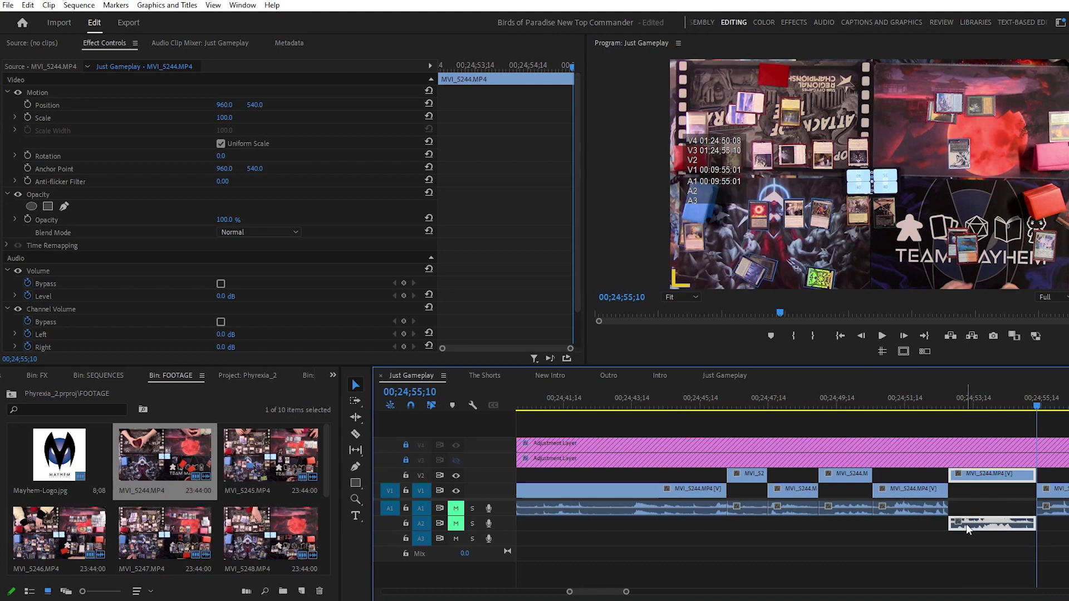
Delete the long MVI_5244 section on V1 and A1 that precedes the newly cut pieces
{"action": "key", "text": "alt+v"}
{"action": "scroll", "coordinate": [769, 523], "scroll_direction": "up", "scroll_amount": 3}
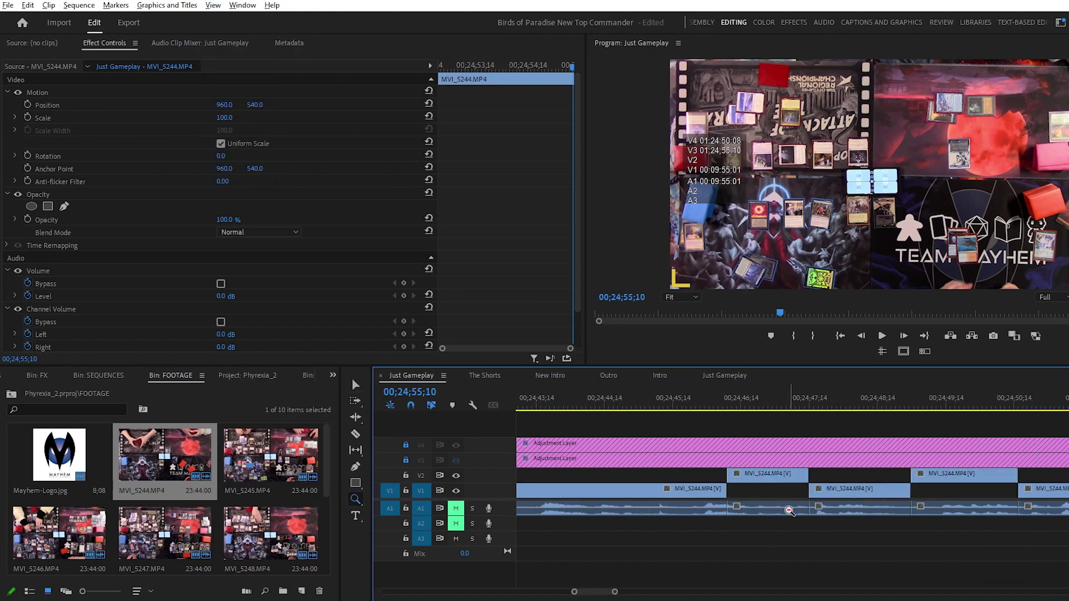
{"action": "scroll", "coordinate": [788, 512], "scroll_direction": "down", "scroll_amount": 3}
{"action": "left_click", "coordinate": [739, 491]}
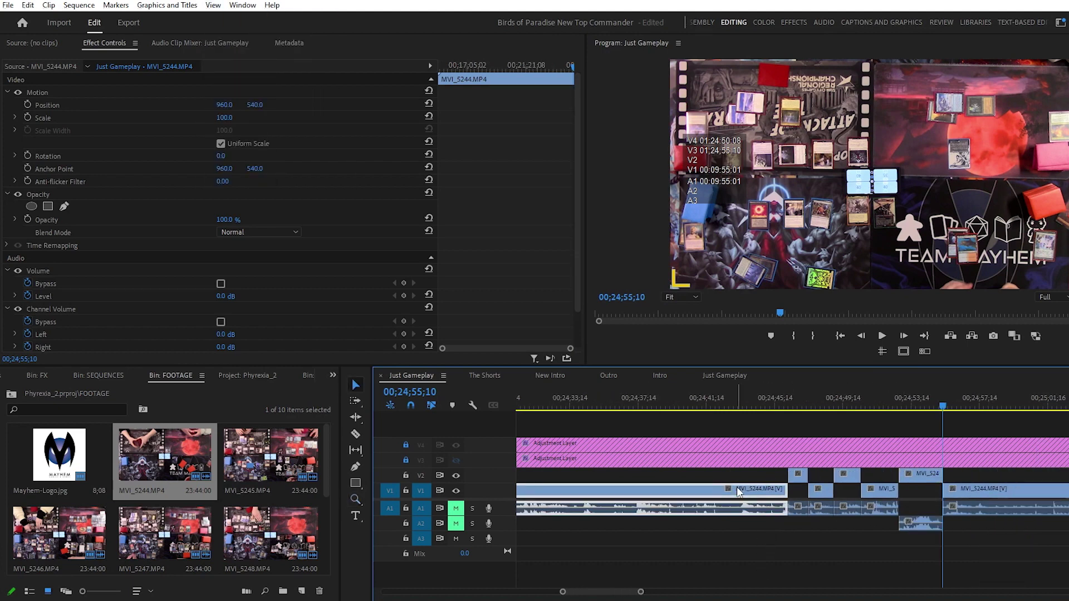
{"action": "key", "text": "Delete"}
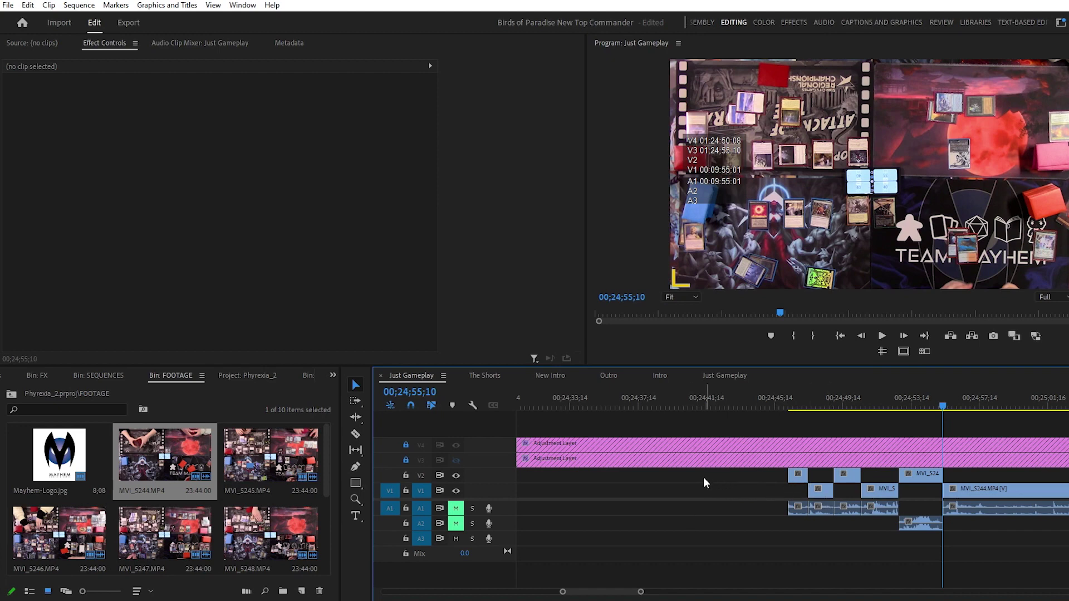
Select all the pieces on V2 and move their audio down one track, keeping the video on V2
{"action": "left_click_drag", "start_coordinate": [657, 475], "coordinate": [1064, 478]}
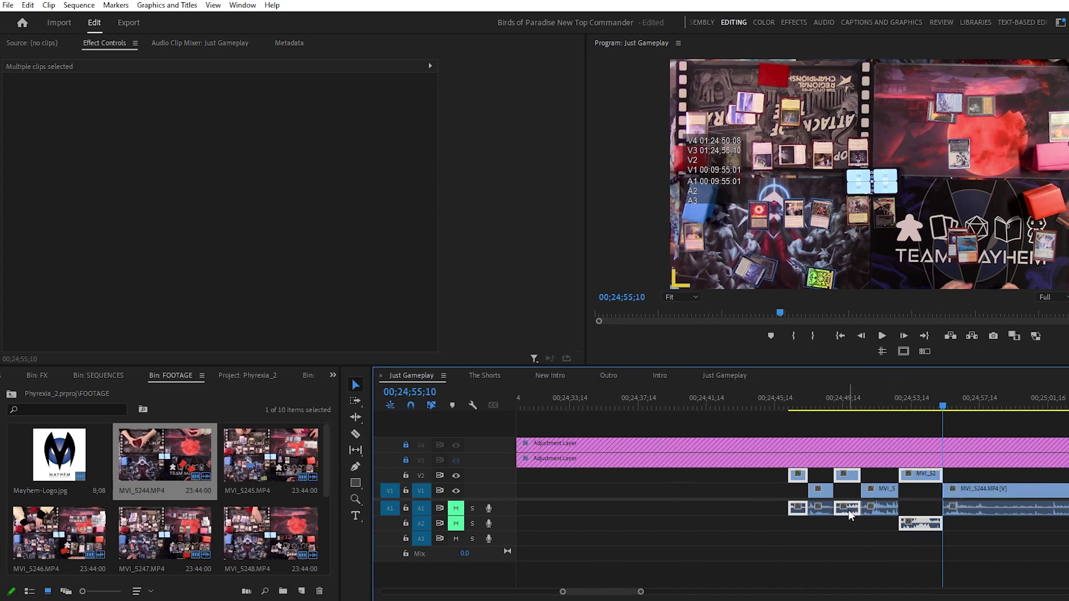
{"action": "left_click_drag", "start_coordinate": [849, 513], "coordinate": [850, 511]}
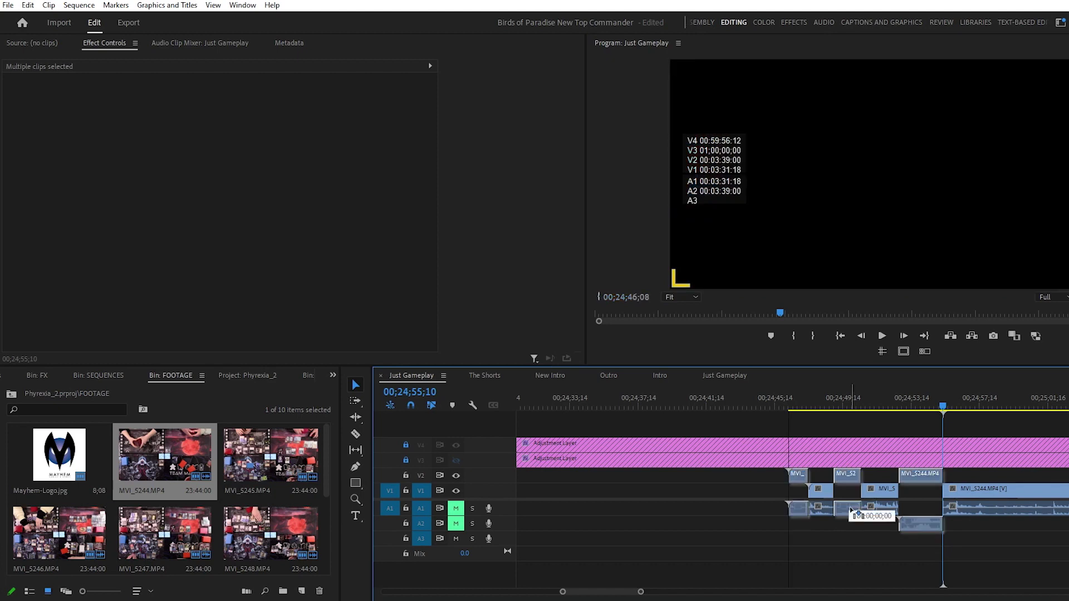
{"action": "left_click_drag", "start_coordinate": [851, 511], "coordinate": [854, 524]}
{"action": "left_click", "coordinate": [781, 521]}
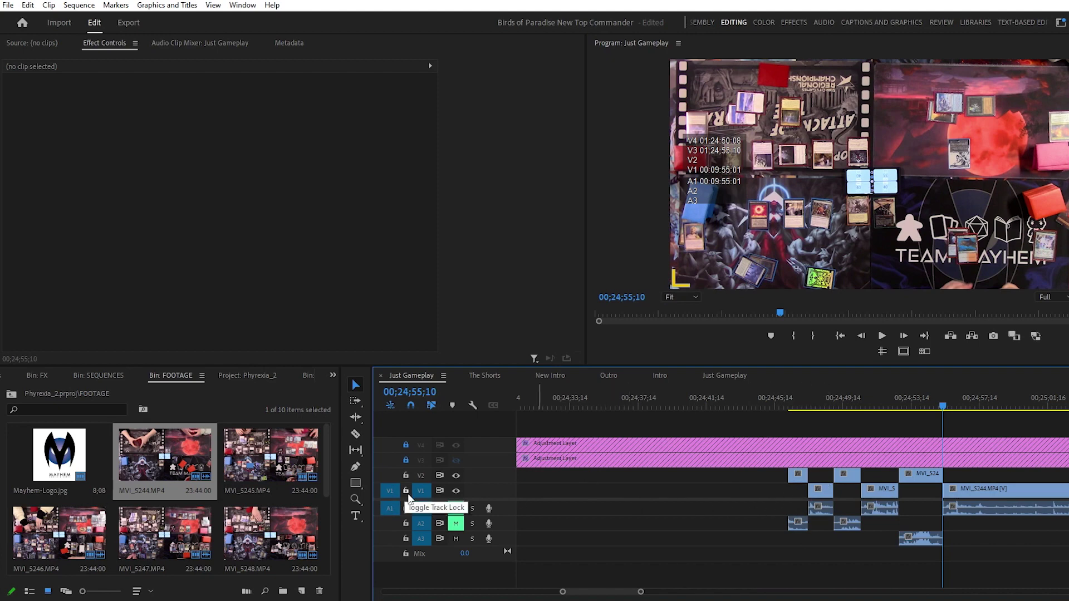
Lock tracks V1 and A1, and ripple delete the two gaps between the pieces on V2
{"action": "left_click_drag", "start_coordinate": [407, 494], "coordinate": [405, 507]}
{"action": "left_click", "coordinate": [818, 478]}
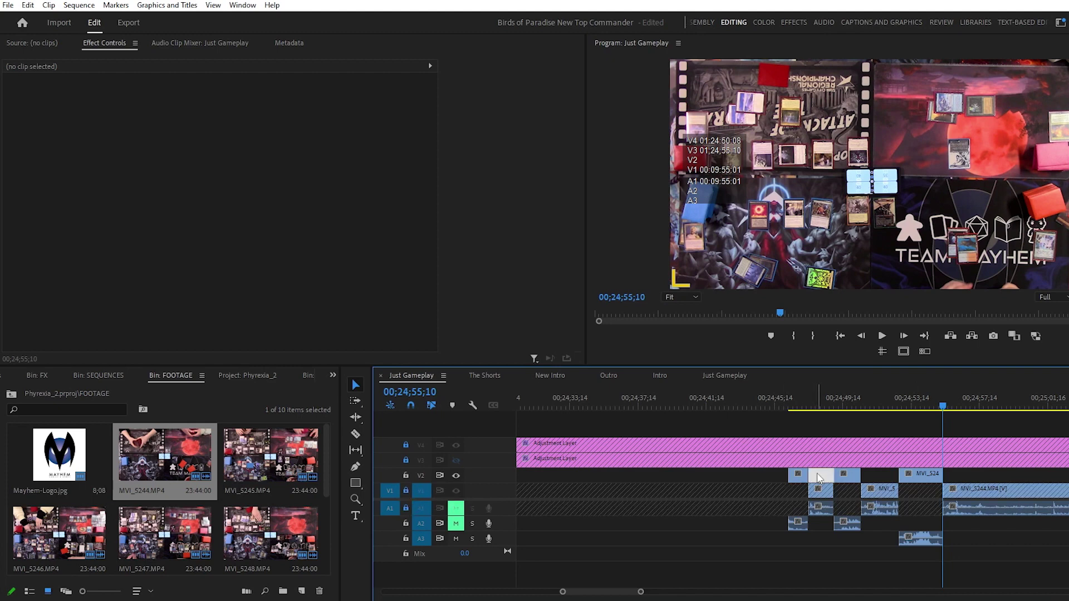
{"action": "key", "text": "Delete"}
{"action": "left_click", "coordinate": [862, 476]}
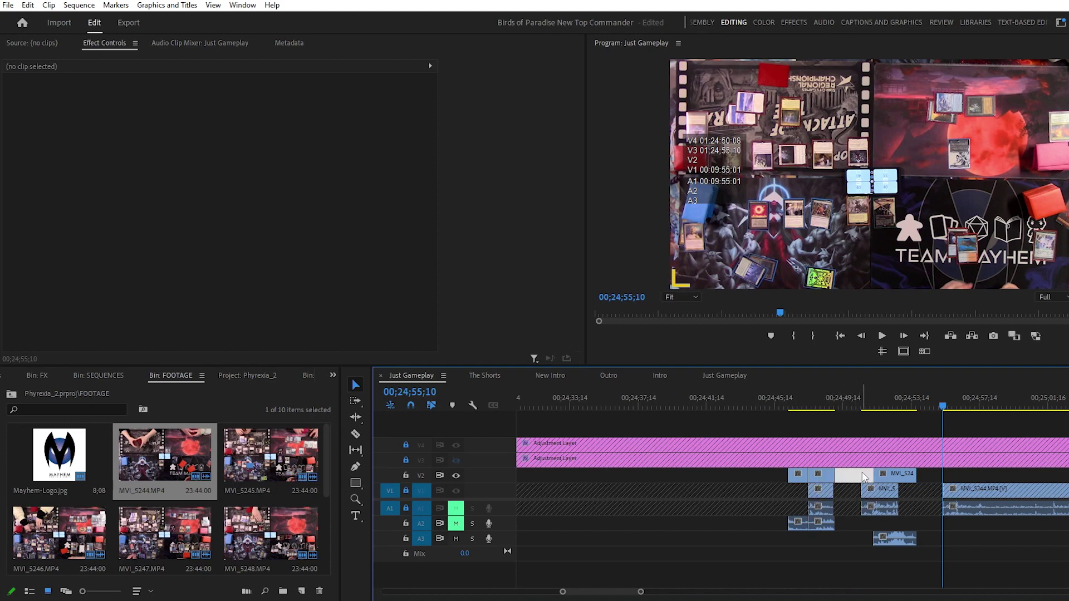
{"action": "key", "text": "Delete"}
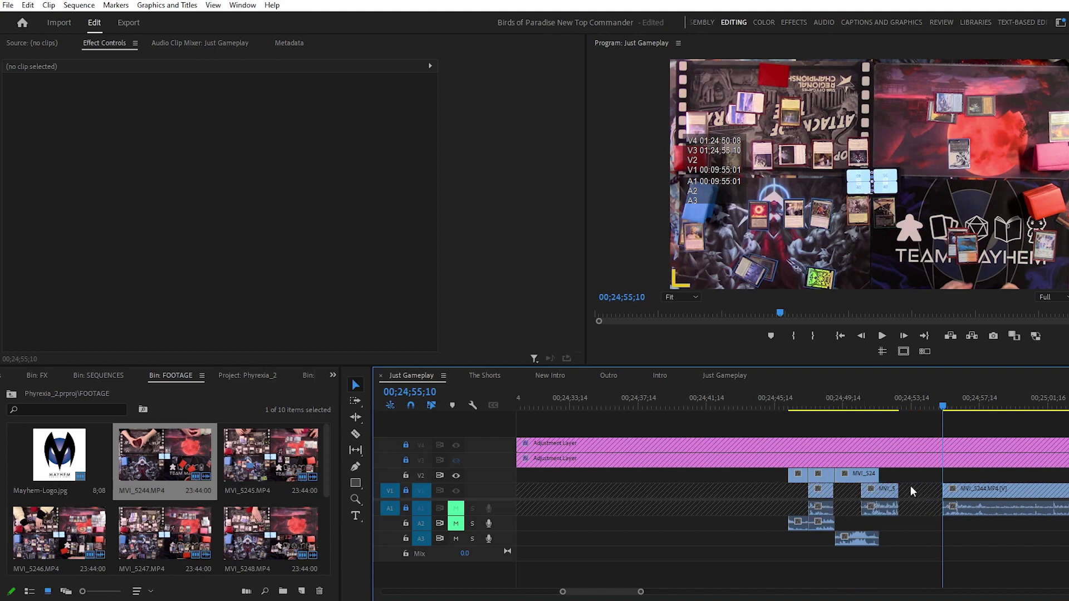
Unlock tracks V1 and A1 and turn off the output of track V1
{"action": "key", "text": "minus"}
{"action": "key", "text": "minus"}
{"action": "key", "text": "minus"}
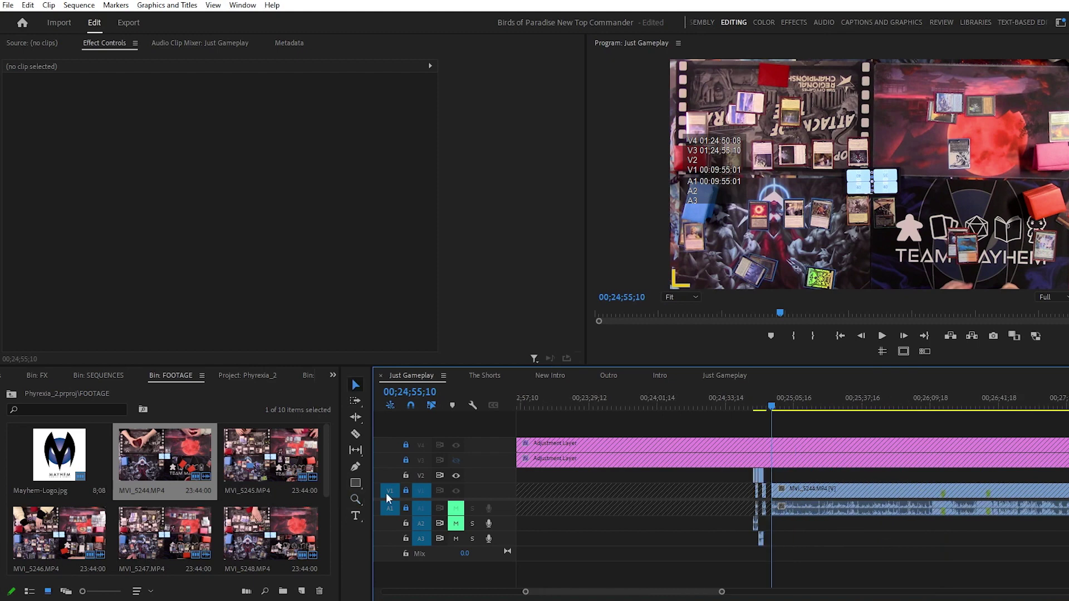
{"action": "left_click", "coordinate": [406, 491]}
{"action": "left_click", "coordinate": [406, 508]}
{"action": "key", "text": "equal"}
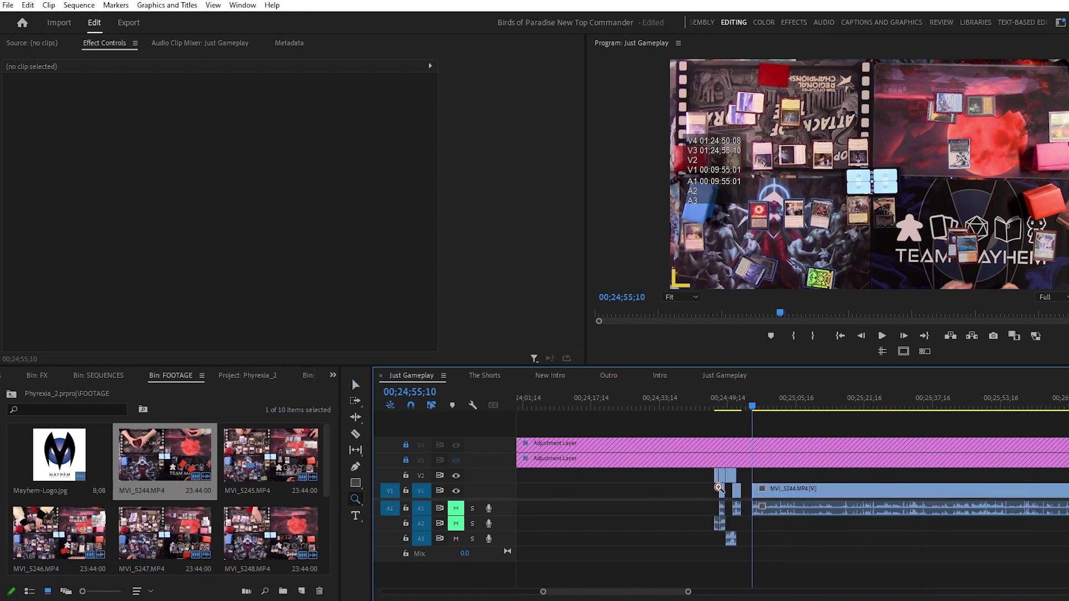
{"action": "left_click", "coordinate": [455, 490]}
Delete the leftover MVI_5244 clips from V1 and A1, and select the kept pieces on V2, A2 and A3
{"action": "left_click_drag", "start_coordinate": [706, 490], "coordinate": [941, 520]}
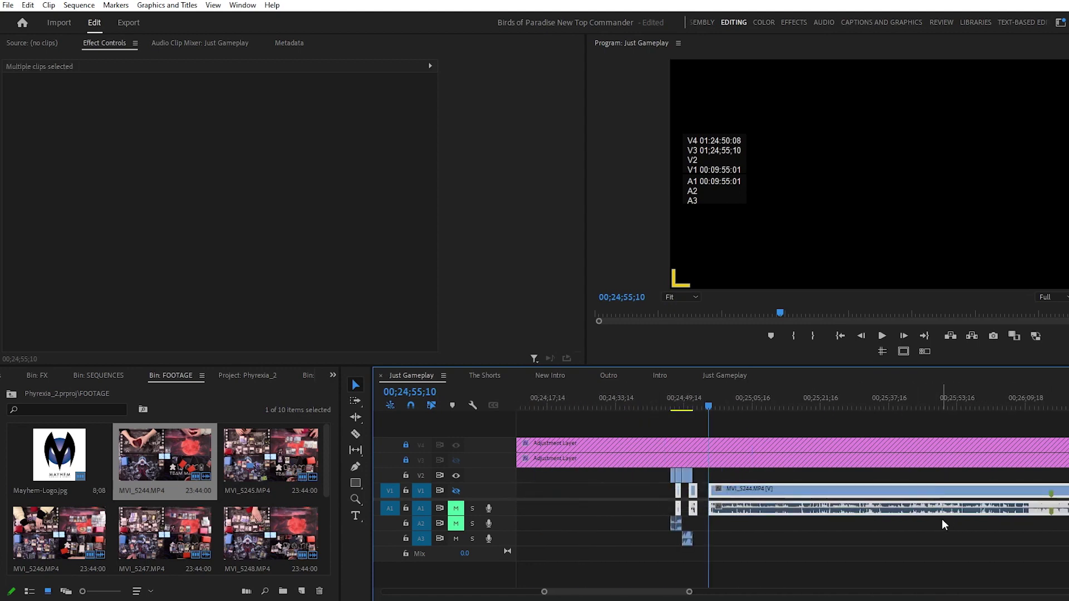
{"action": "key", "text": "Delete"}
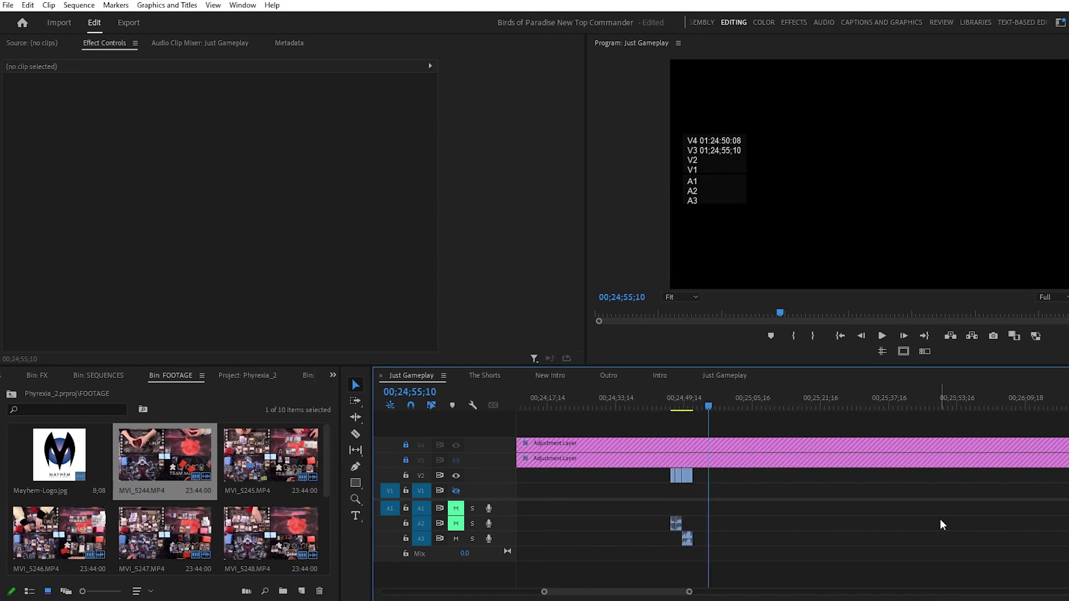
{"action": "left_click_drag", "start_coordinate": [644, 469], "coordinate": [740, 543]}
Examine the edited stretch of the Just Gameplay timeline around 00;12;08;27, comparing the V1 and V2 pieces
{"action": "key", "text": "z"}
{"action": "key", "text": "alt"}
{"action": "key", "text": "v"}
{"action": "left_click_drag", "start_coordinate": [672, 403], "coordinate": [660, 405]}
{"action": "left_click_drag", "start_coordinate": [628, 497], "coordinate": [632, 497]}
{"action": "left_click", "coordinate": [632, 497], "text": "alt"}
{"action": "left_click", "coordinate": [632, 496], "text": "alt"}
{"action": "left_click", "coordinate": [633, 497], "text": "alt"}
{"action": "left_click", "coordinate": [636, 498], "text": "alt"}
{"action": "left_click", "coordinate": [637, 498], "text": "alt"}
{"action": "left_click", "coordinate": [637, 497], "text": "alt"}
{"action": "left_click", "coordinate": [638, 497], "text": "alt"}
{"action": "key", "text": "Up"}
{"action": "left_click", "coordinate": [763, 473]}
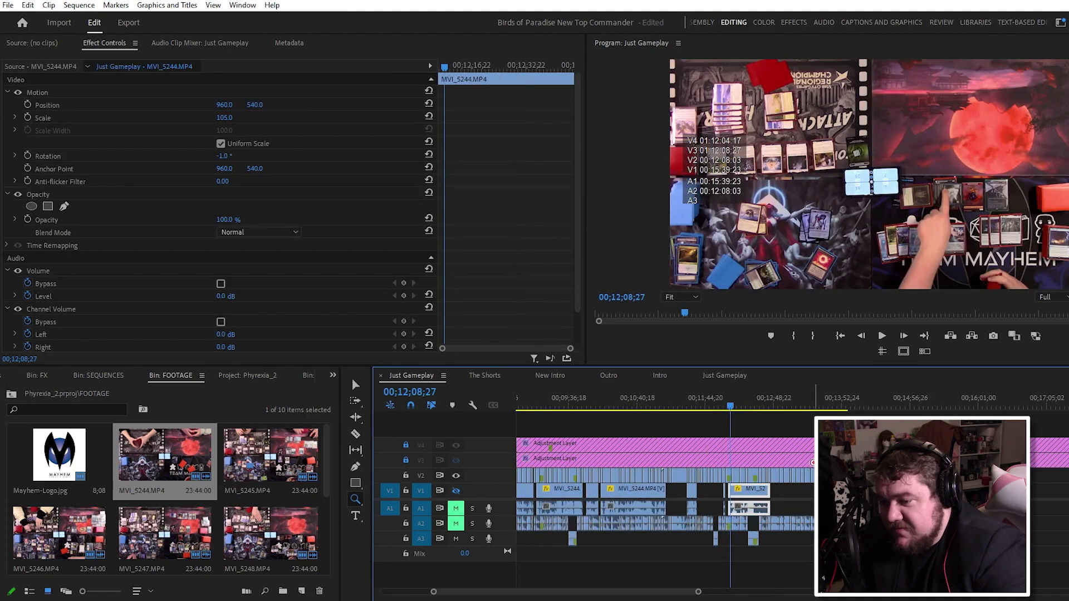
{"action": "left_click", "coordinate": [758, 474]}
{"action": "left_click", "coordinate": [752, 474]}
{"action": "left_click", "coordinate": [748, 474]}
{"action": "left_click", "coordinate": [747, 473], "text": "alt"}
{"action": "left_click", "coordinate": [748, 474], "text": "alt"}
{"action": "left_click", "coordinate": [748, 474], "text": "alt"}
{"action": "left_click", "coordinate": [747, 474], "text": "alt"}
{"action": "key", "text": "v"}
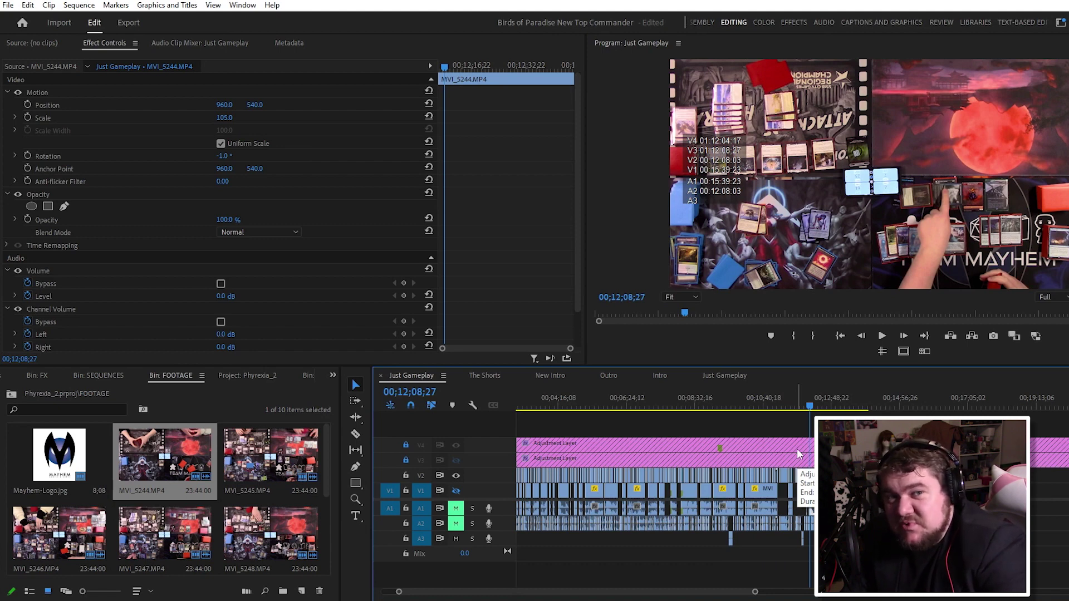
Return to the beginning of the sequence and examine the overall layout of the V1 and V2 pieces
{"action": "left_click_drag", "start_coordinate": [569, 396], "coordinate": [497, 394]}
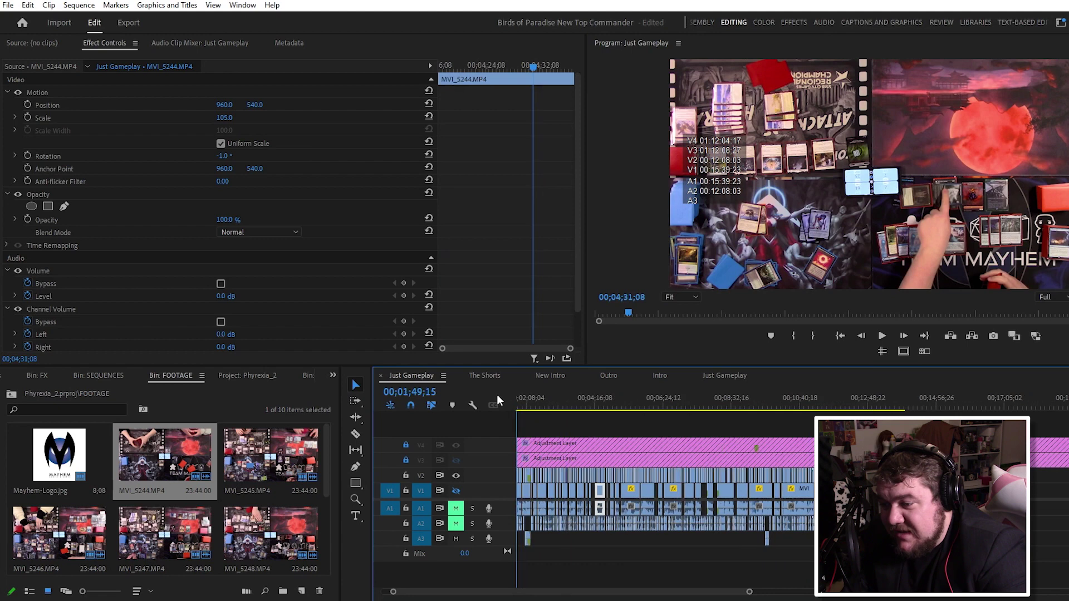
{"action": "key", "text": "z"}
{"action": "left_click", "coordinate": [618, 472]}
{"action": "left_click", "coordinate": [603, 469]}
{"action": "key", "text": "v"}
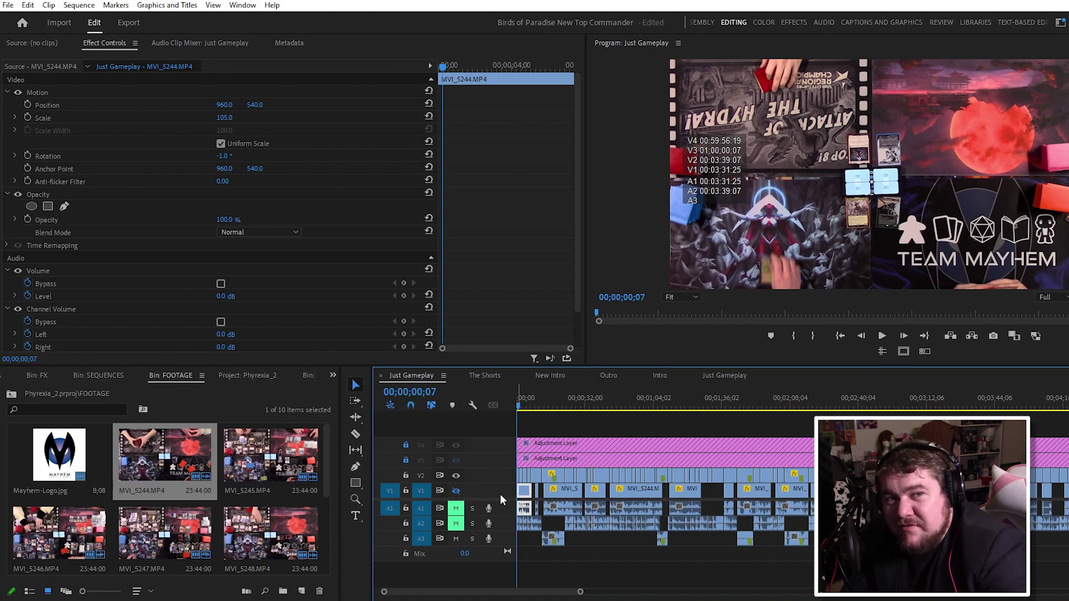
{"action": "key", "text": "z"}
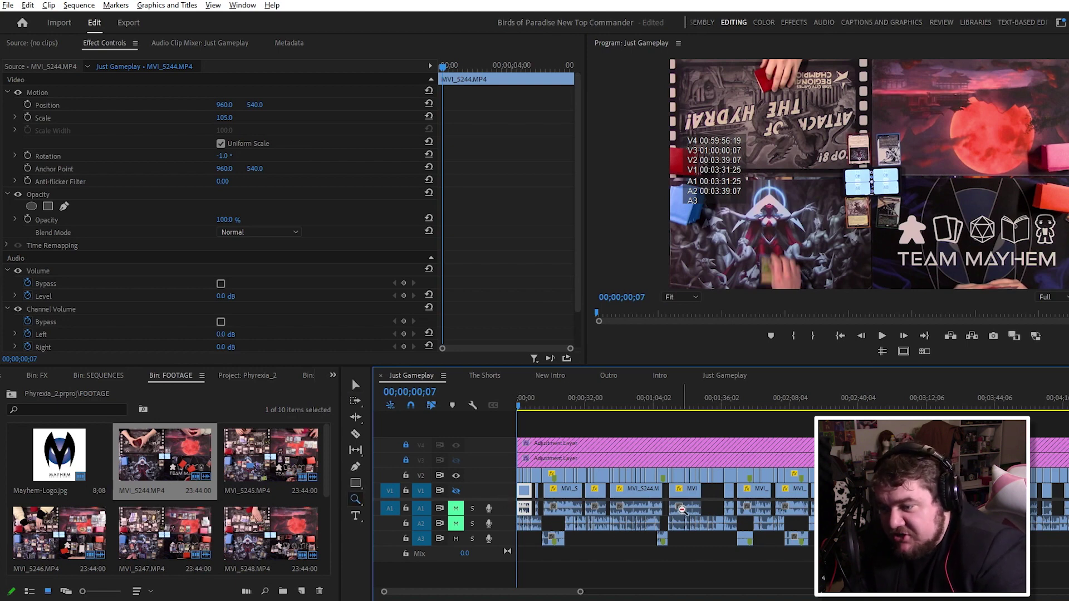
{"action": "left_click", "coordinate": [800, 482], "text": "alt"}
{"action": "left_click", "coordinate": [800, 482], "text": "alt"}
{"action": "key", "text": "v"}
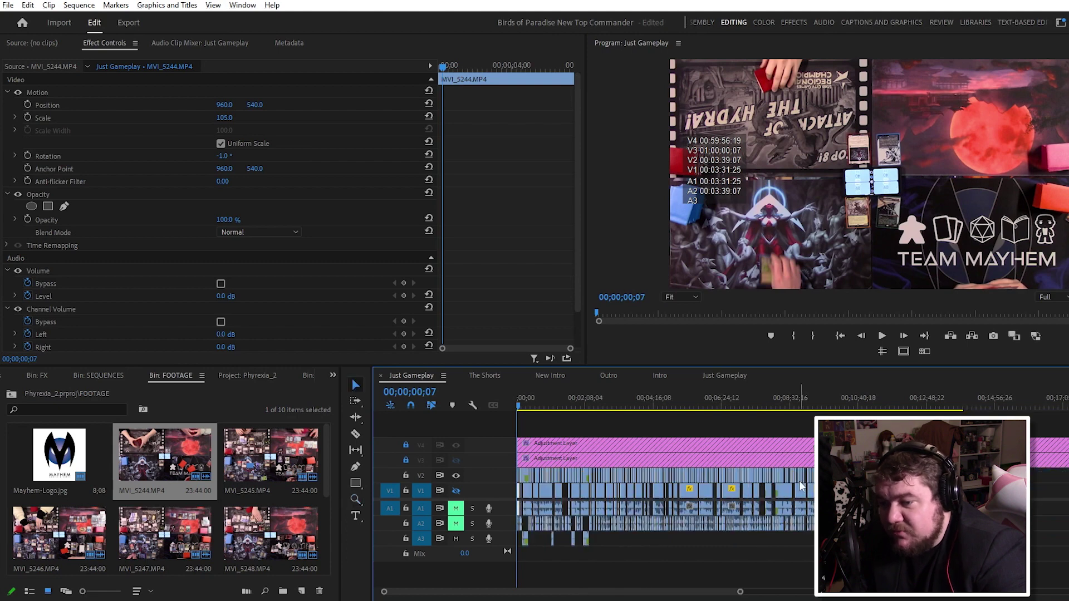
Unlock tracks V3 and V4 and split both adjustment layers at the end of the edited footage, 00;13;59;05
{"action": "left_click_drag", "start_coordinate": [710, 408], "coordinate": [963, 406]}
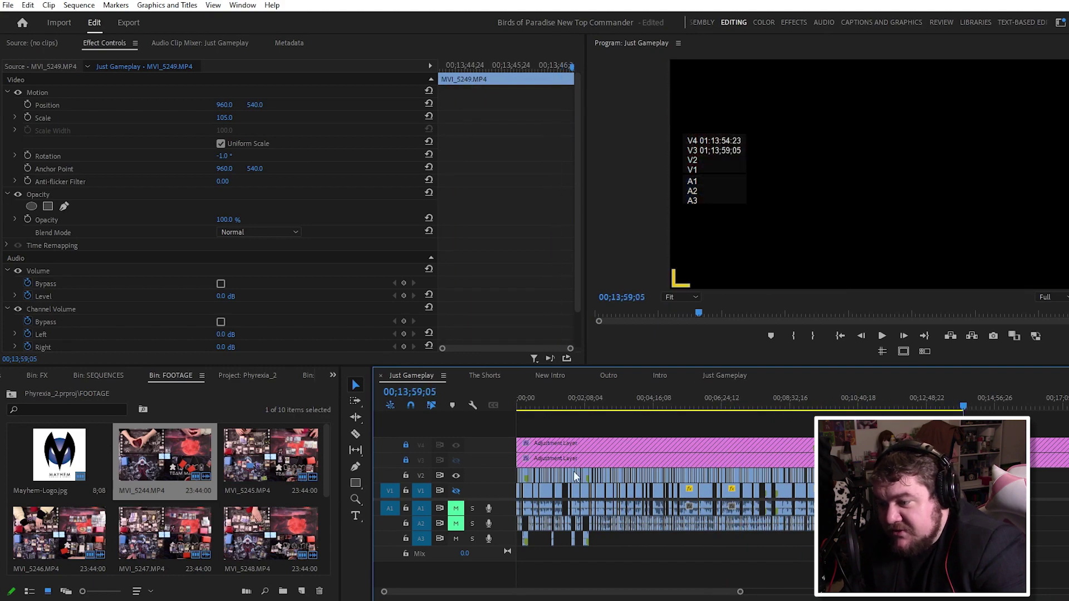
{"action": "left_click", "coordinate": [406, 444]}
{"action": "left_click", "coordinate": [406, 460]}
{"action": "key", "text": "c"}
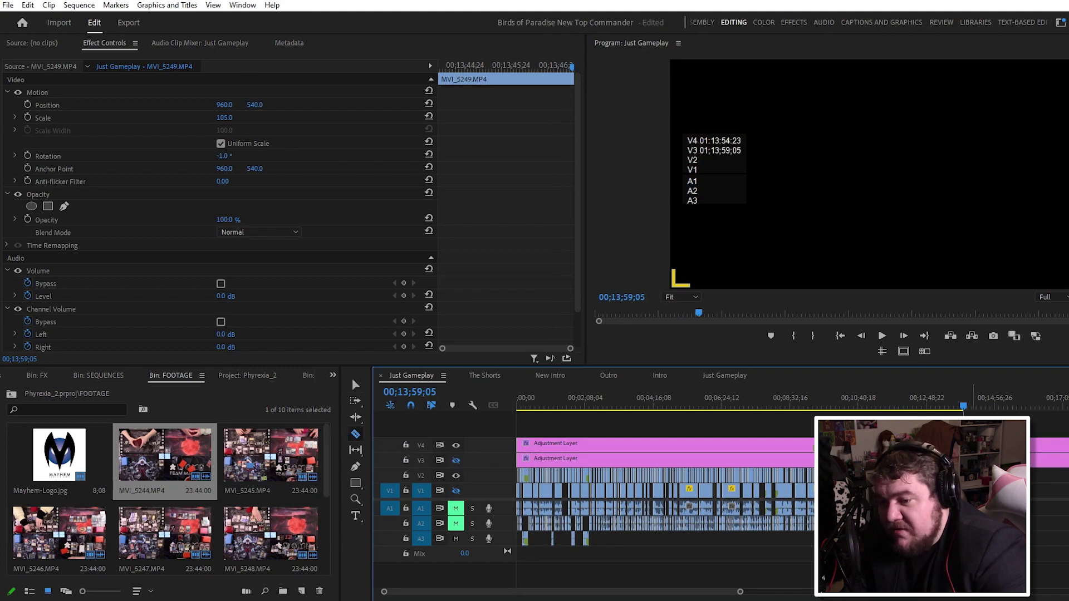
{"action": "key", "text": "v"}
Delete the leftover adjustment layer pieces past the end of the footage and save the project
{"action": "key", "text": "z"}
{"action": "left_click", "coordinate": [1016, 462]}
{"action": "key", "text": "v"}
{"action": "left_click_drag", "start_coordinate": [767, 429], "coordinate": [879, 472]}
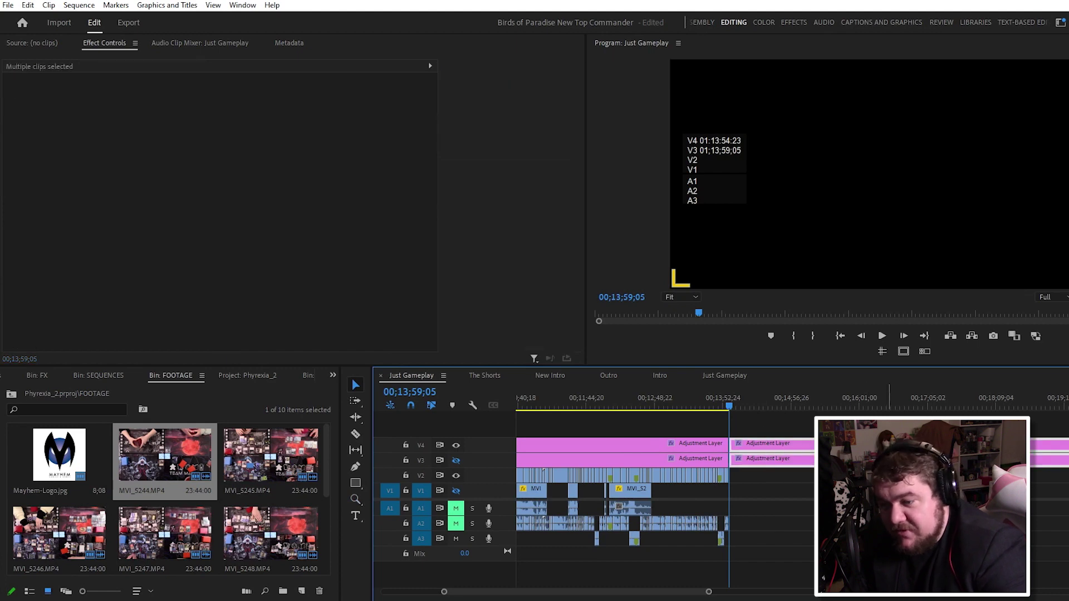
{"action": "key", "text": "Delete"}
{"action": "key", "text": "z"}
{"action": "key", "text": "backslash"}
{"action": "key", "text": "v"}
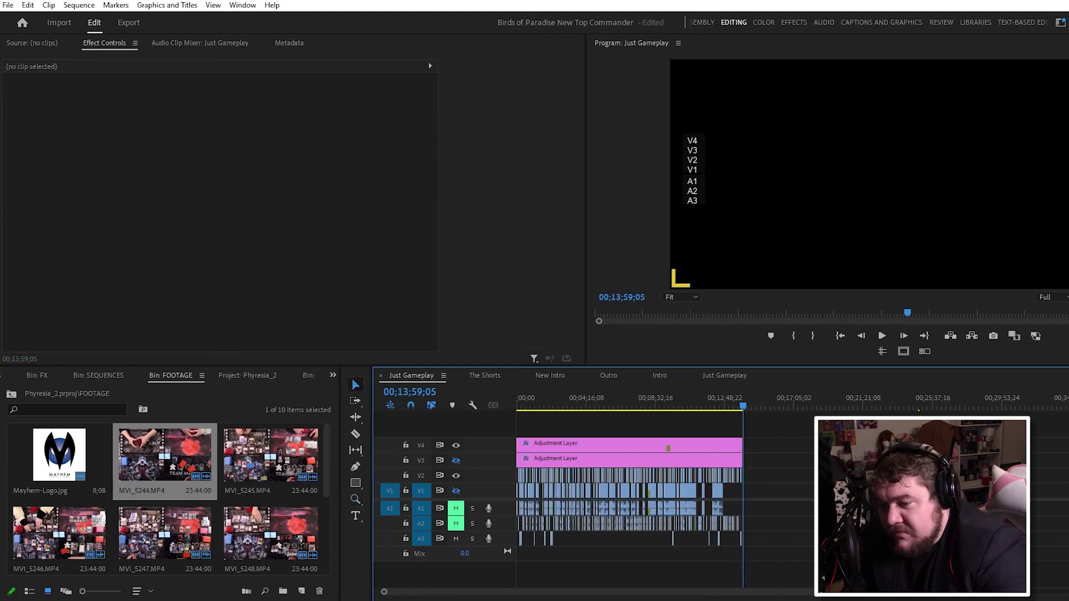
{"action": "key", "text": "ctrl+s"}
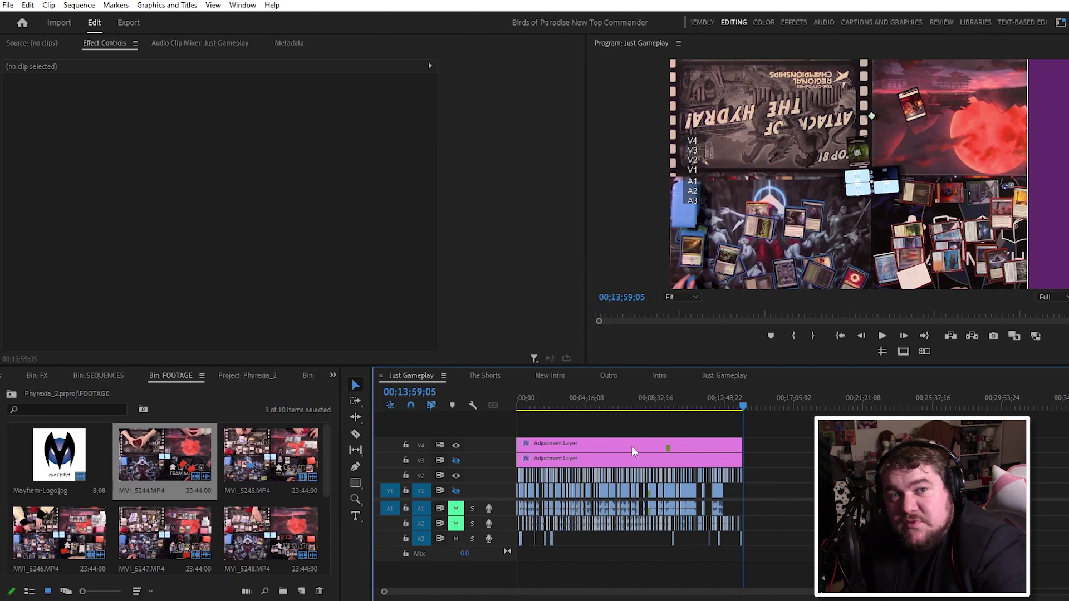
Return to the start of the Just Gameplay sequence and examine the opening V1 and V2 clips up close
{"action": "left_click_drag", "start_coordinate": [532, 404], "coordinate": [450, 409]}
{"action": "key", "text": "z"}
{"action": "left_click", "coordinate": [539, 461]}
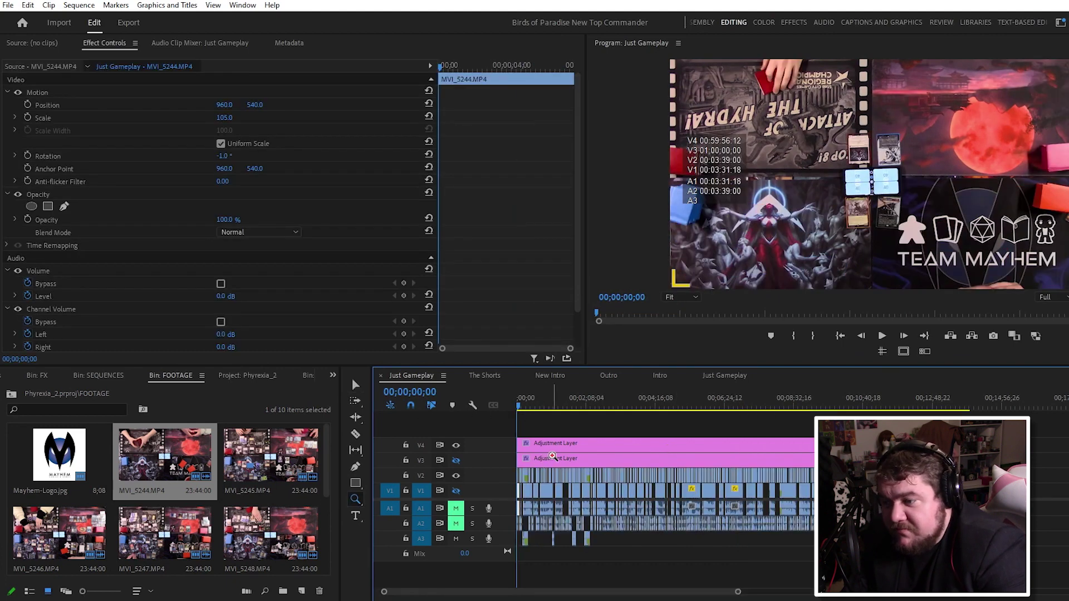
{"action": "left_click", "coordinate": [553, 456]}
{"action": "left_click", "coordinate": [552, 449]}
{"action": "key", "text": "v"}
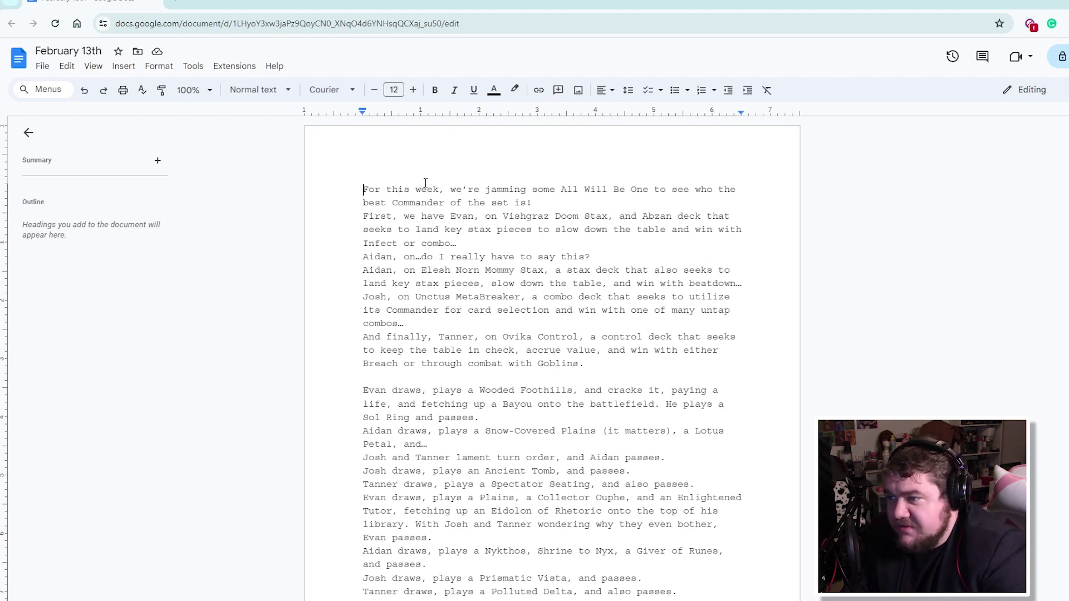
Switch to the February 13th script in Google Docs and examine the commander introductions and the first-turn lines
{"action": "triple_click", "coordinate": [595, 199]}
{"action": "left_click", "coordinate": [500, 233]}
{"action": "left_click_drag", "start_coordinate": [365, 229], "coordinate": [560, 231]}
{"action": "scroll", "coordinate": [383, 317], "scroll_direction": "down", "scroll_amount": 4}
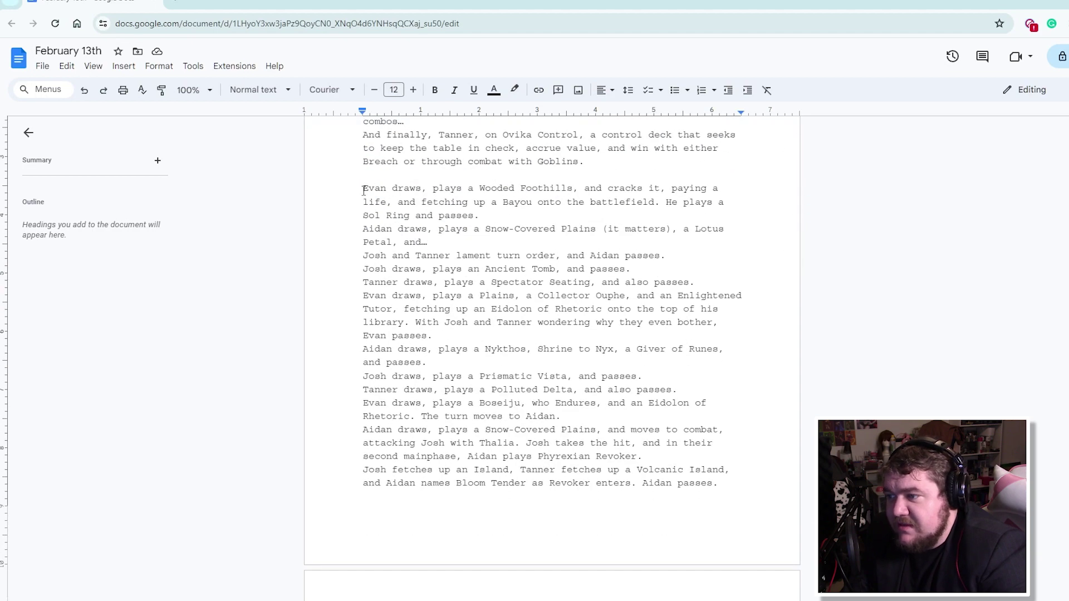
{"action": "left_click_drag", "start_coordinate": [383, 183], "coordinate": [657, 284]}
{"action": "mouse_move", "coordinate": [576, 5]}
{"action": "left_mouse_down"}
{"action": "mouse_move", "coordinate": [607, 108]}
{"action": "mouse_move", "coordinate": [789, 83]}
{"action": "mouse_move", "coordinate": [333, 46]}
{"action": "left_mouse_up"}
{"action": "left_click", "coordinate": [653, 337]}
Play the opening gameplay in the enlarged Program monitor to 00;00;04;23, comparing it with the script's Wooded Foothills line
{"action": "key", "text": "grave"}
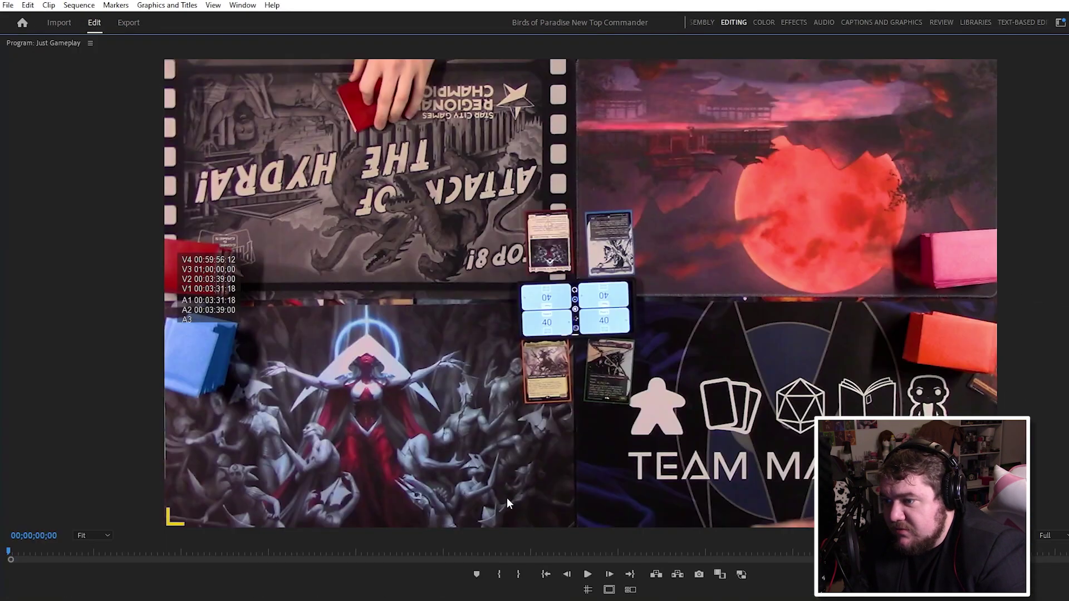
{"action": "key", "text": "space"}
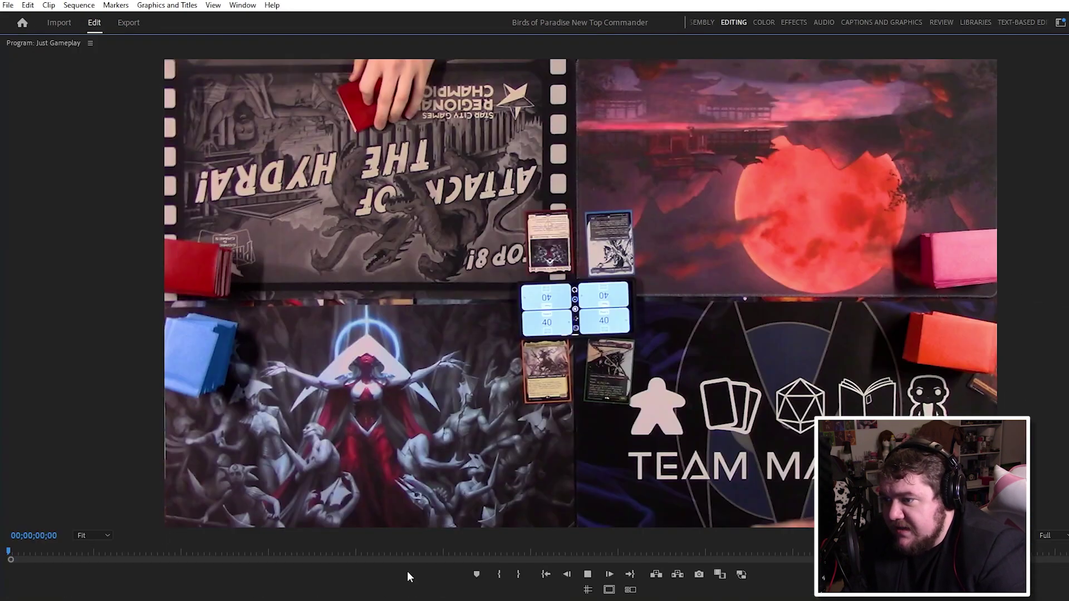
{"action": "key", "text": "space"}
{"action": "mouse_move", "coordinate": [456, 593]}
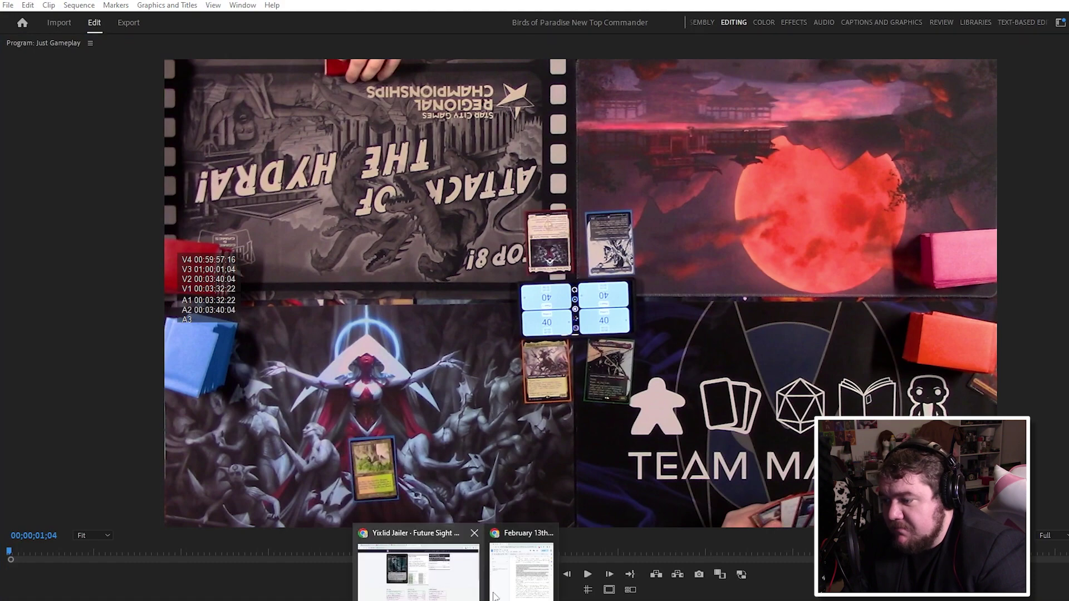
{"action": "left_click", "coordinate": [520, 559]}
{"action": "left_click", "coordinate": [307, 243]}
{"action": "mouse_move", "coordinate": [272, 229]}
{"action": "left_mouse_down"}
{"action": "mouse_move", "coordinate": [571, 230]}
{"action": "mouse_move", "coordinate": [551, 230]}
{"action": "mouse_move", "coordinate": [552, 243]}
{"action": "mouse_move", "coordinate": [492, 229]}
{"action": "left_mouse_up"}
{"action": "left_click", "coordinate": [730, 178]}
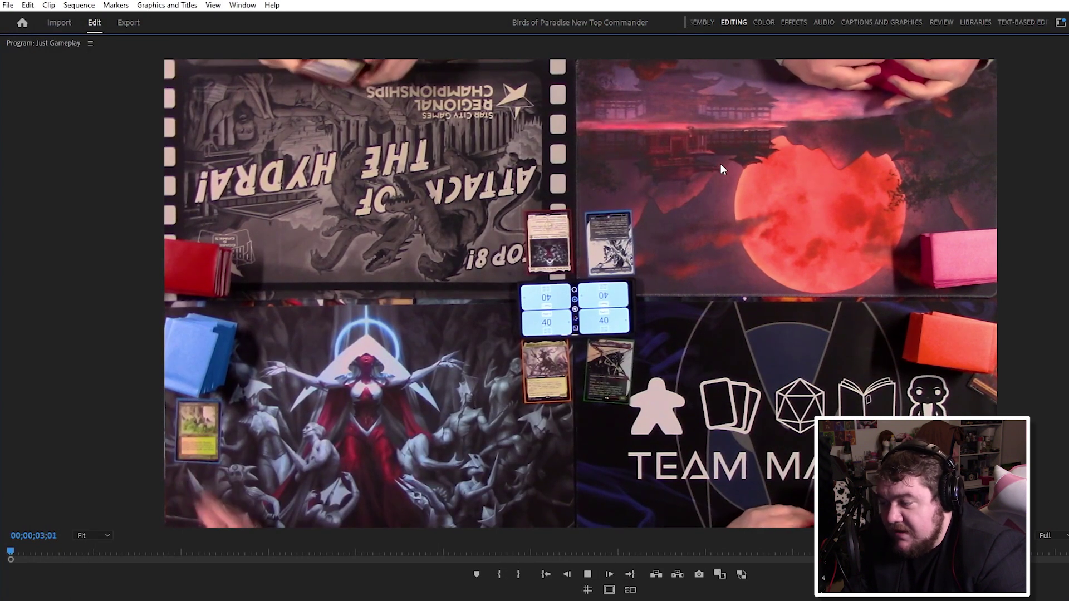
{"action": "key", "text": "space"}
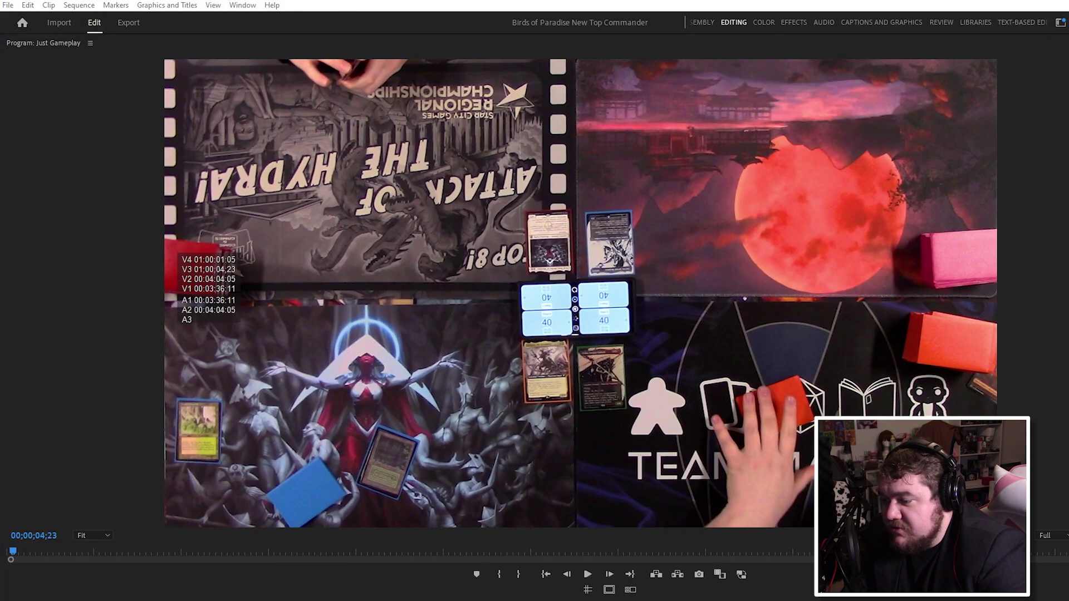
Compare the script's Bayou line with the footage up to 00;00;06;29, undoing the accidental text move, and save the project
{"action": "left_click", "coordinate": [415, 568]}
{"action": "left_click_drag", "start_coordinate": [532, 246], "coordinate": [519, 245]}
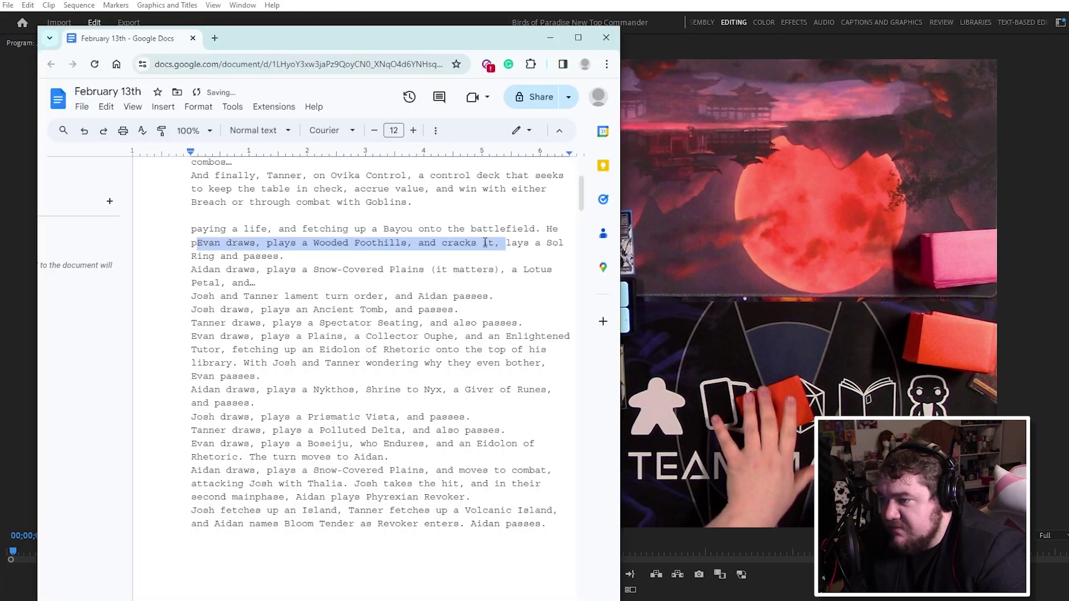
{"action": "key", "text": "ctrl+z"}
{"action": "left_click", "coordinate": [490, 243]}
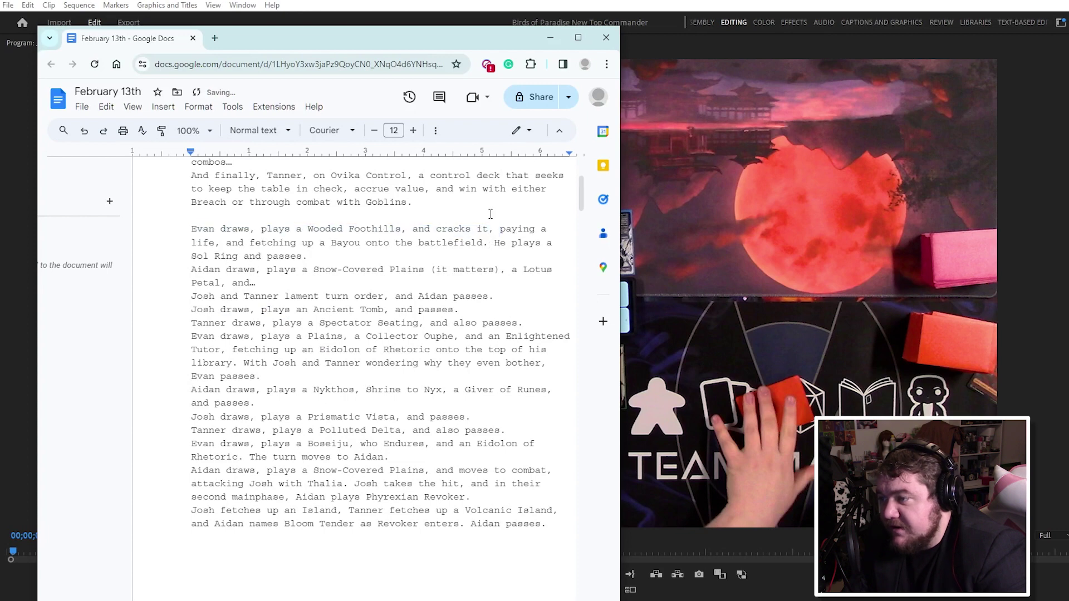
{"action": "left_click", "coordinate": [571, 6]}
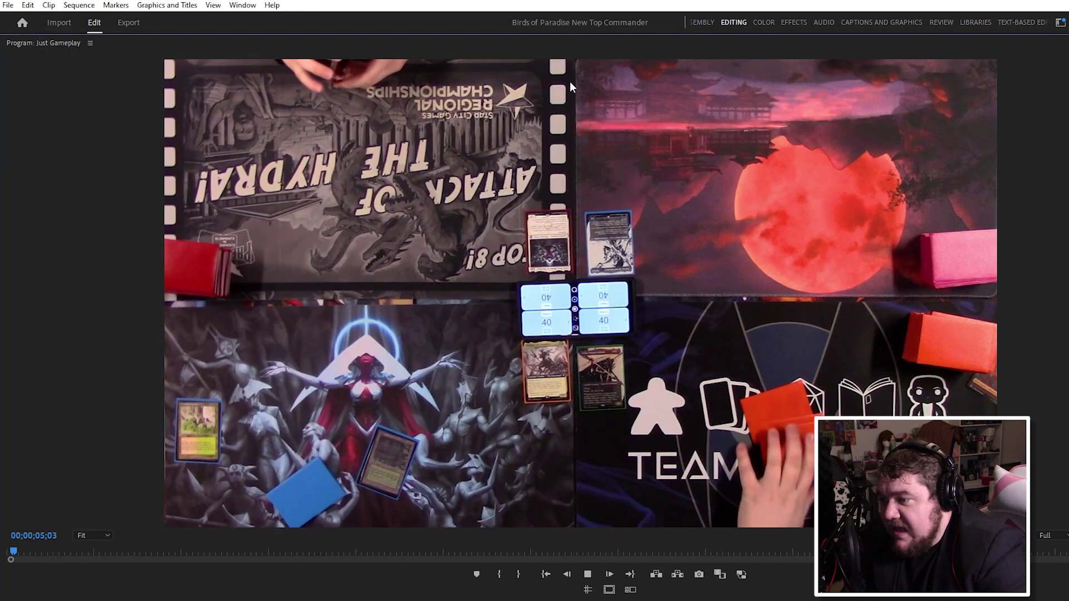
{"action": "key", "text": "space"}
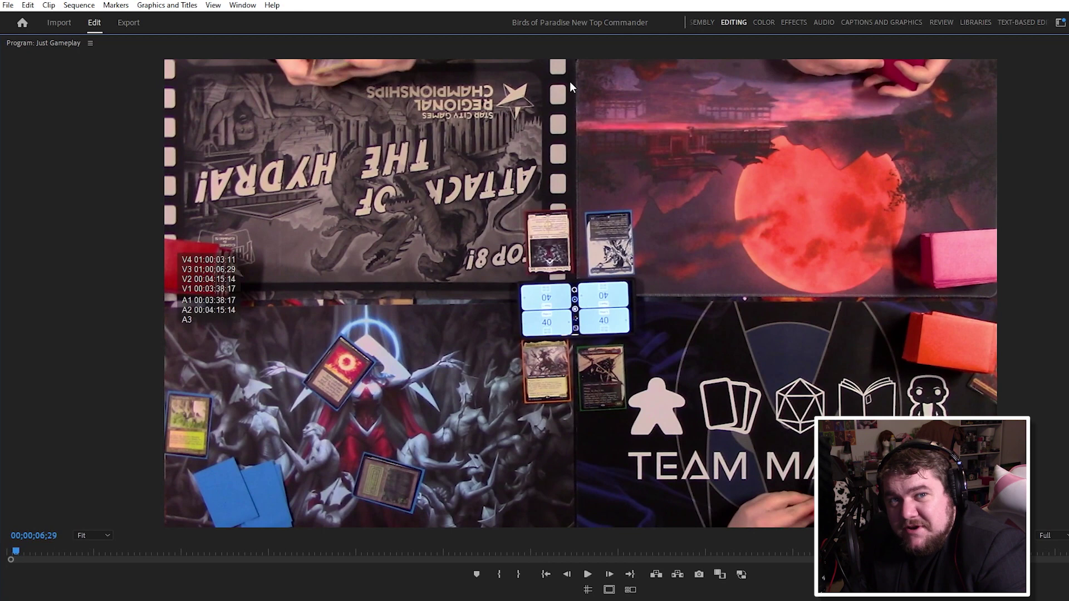
{"action": "key", "text": "ctrl+s"}
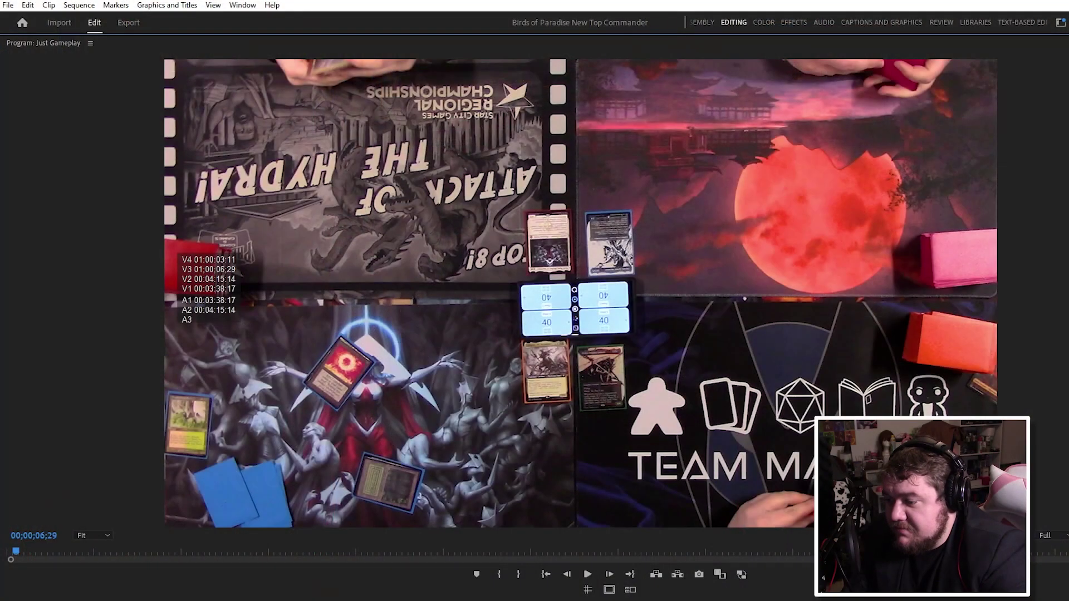
Look through the February 13th script down to page 5 and back to its beginning, and close the document
{"action": "mouse_move", "coordinate": [455, 600]}
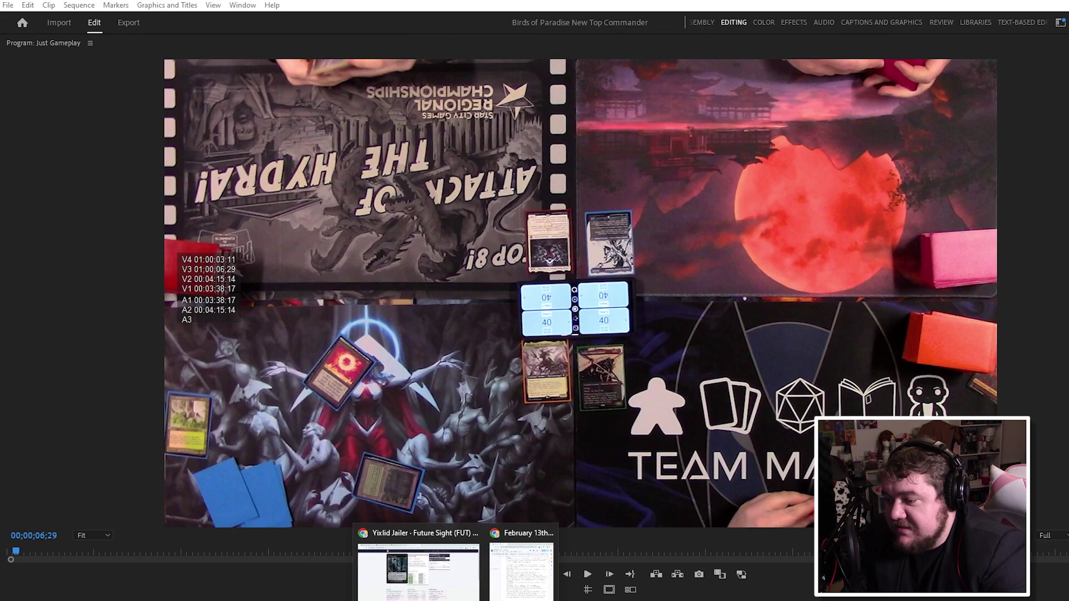
{"action": "left_click", "coordinate": [522, 571]}
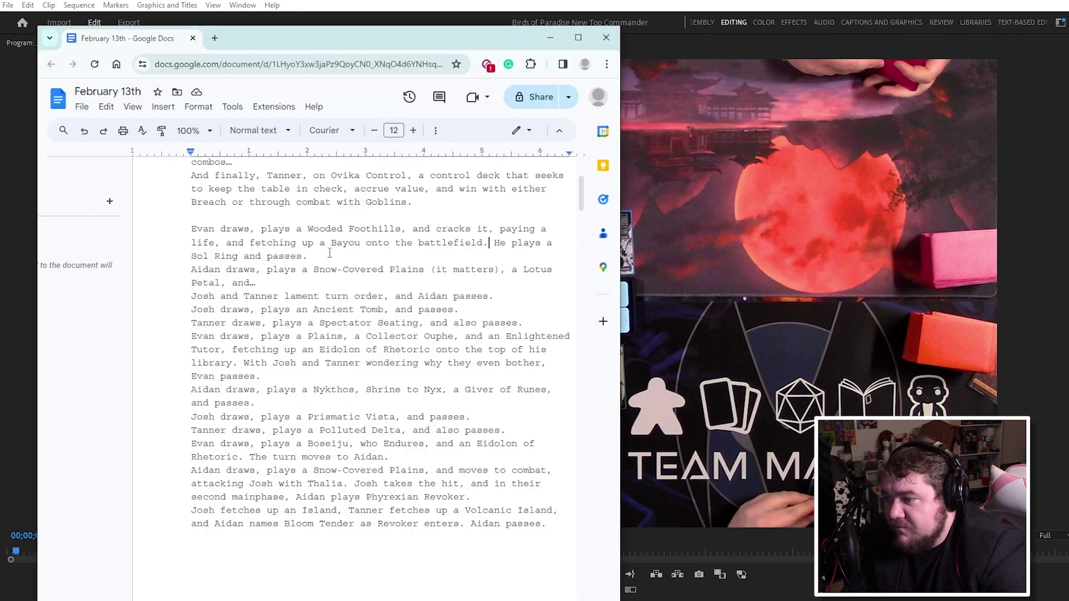
{"action": "scroll", "coordinate": [229, 229], "scroll_direction": "down", "scroll_amount": 4}
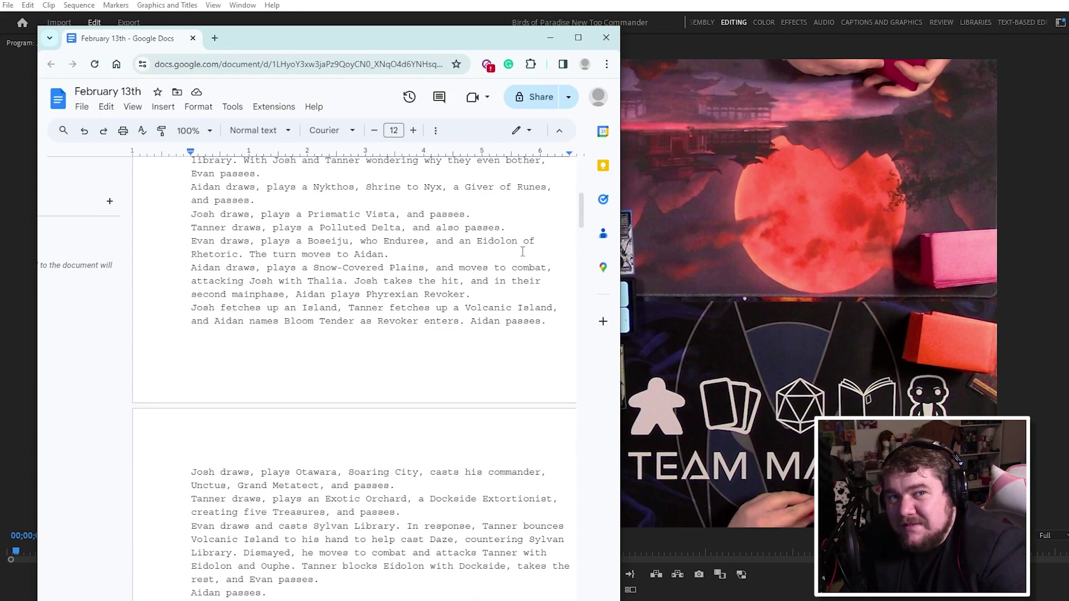
{"action": "scroll", "coordinate": [423, 269], "scroll_direction": "down", "scroll_amount": 20}
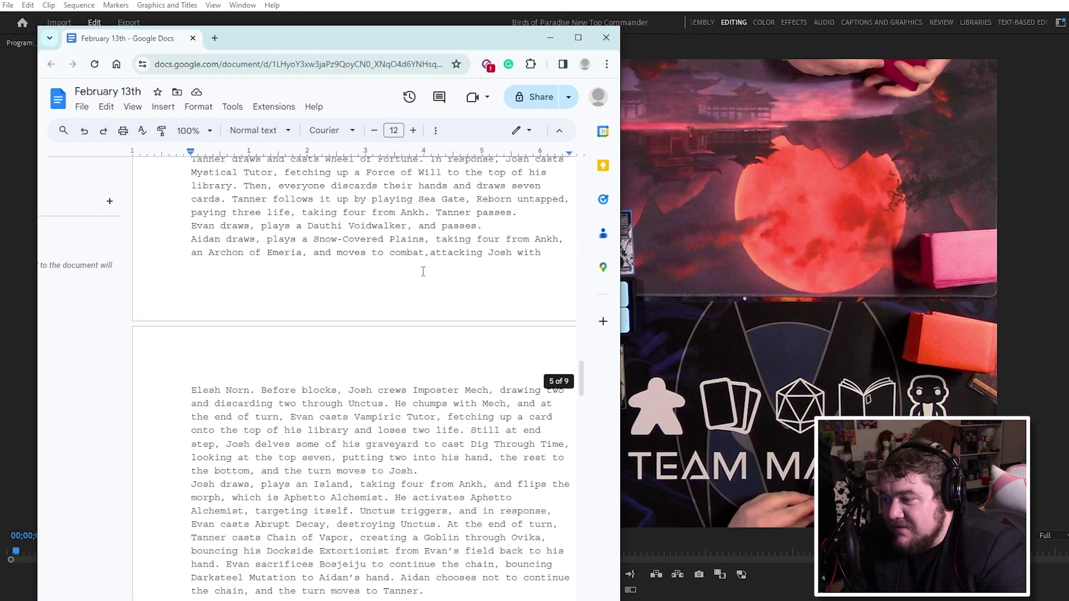
{"action": "scroll", "coordinate": [395, 318], "scroll_direction": "up", "scroll_amount": 20}
{"action": "scroll", "coordinate": [369, 398], "scroll_direction": "up", "scroll_amount": 8}
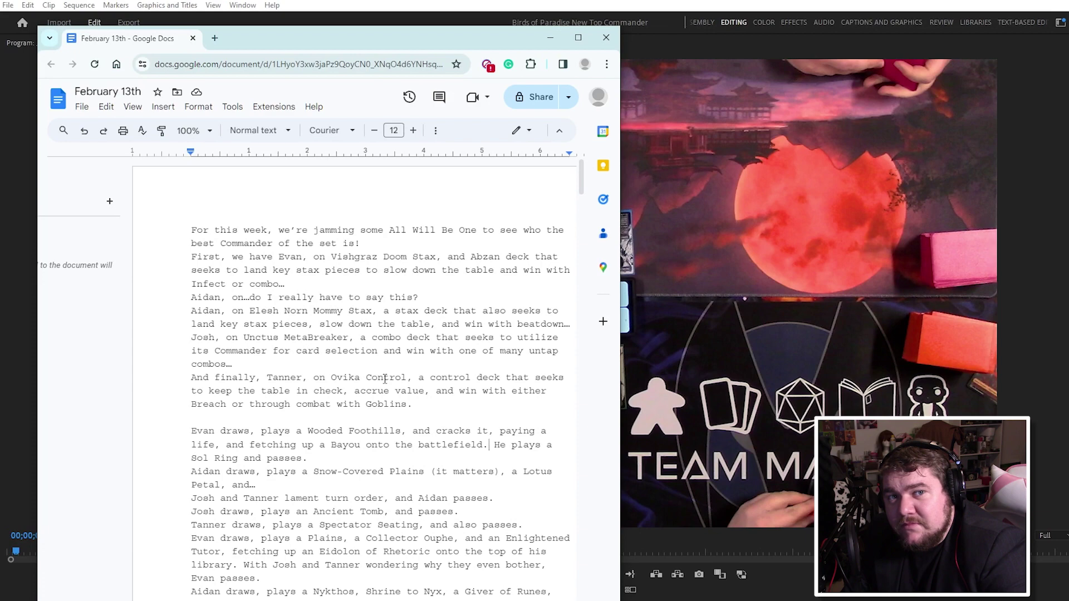
{"action": "left_click", "coordinate": [606, 37]}
Restore the normal panel layout and examine the opening clips from the start of the sequence at a wider timeline scale
{"action": "key", "text": "grave"}
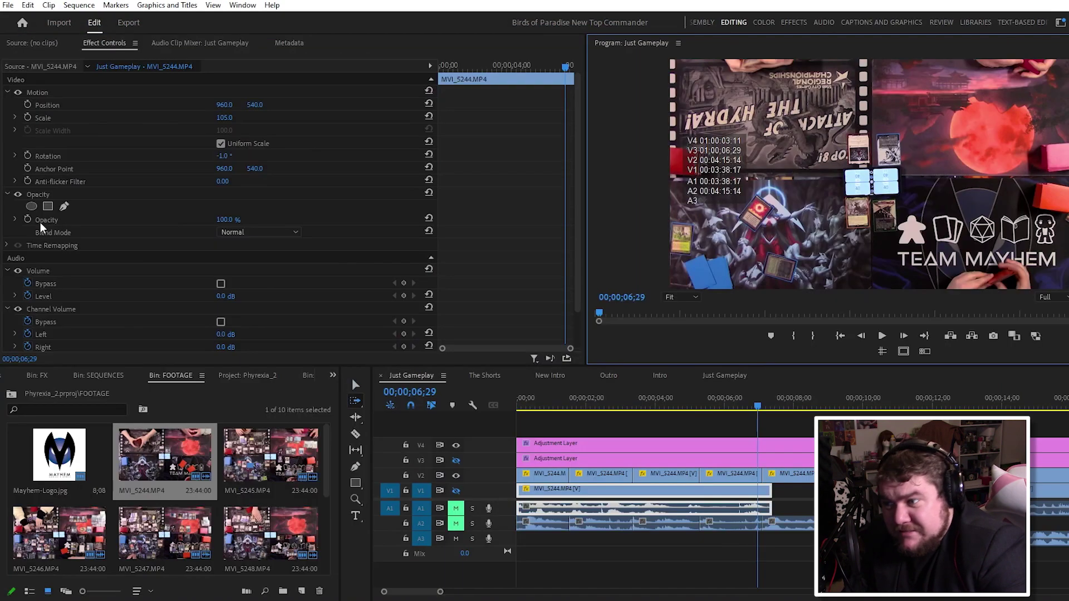
{"action": "key", "text": "Home"}
{"action": "key", "text": "z"}
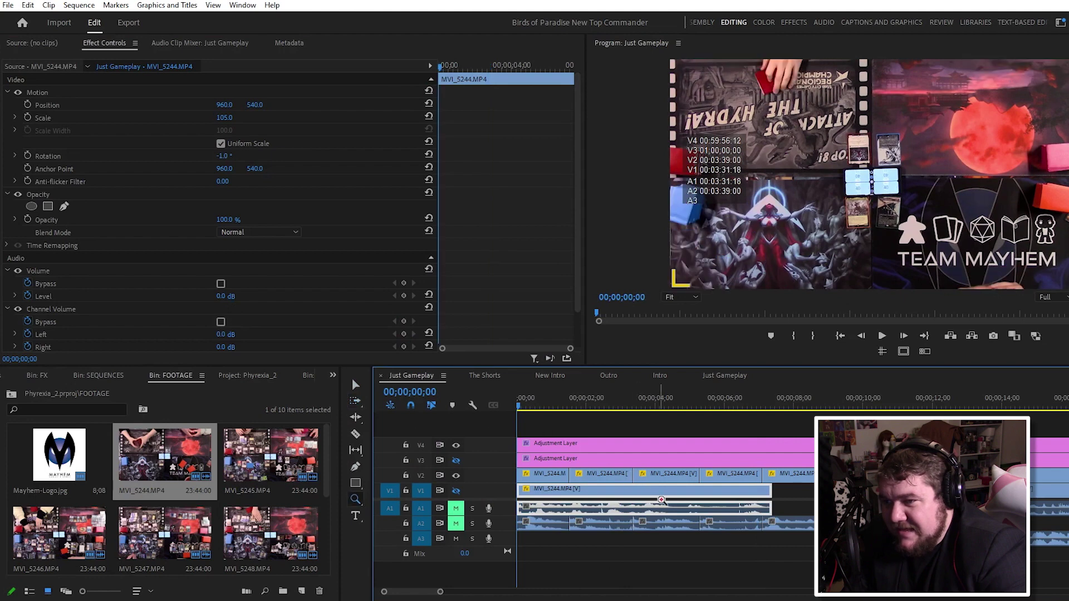
{"action": "left_click", "coordinate": [661, 498], "text": "alt"}
{"action": "left_click", "coordinate": [661, 498], "text": "alt"}
{"action": "key", "text": "alt+v"}
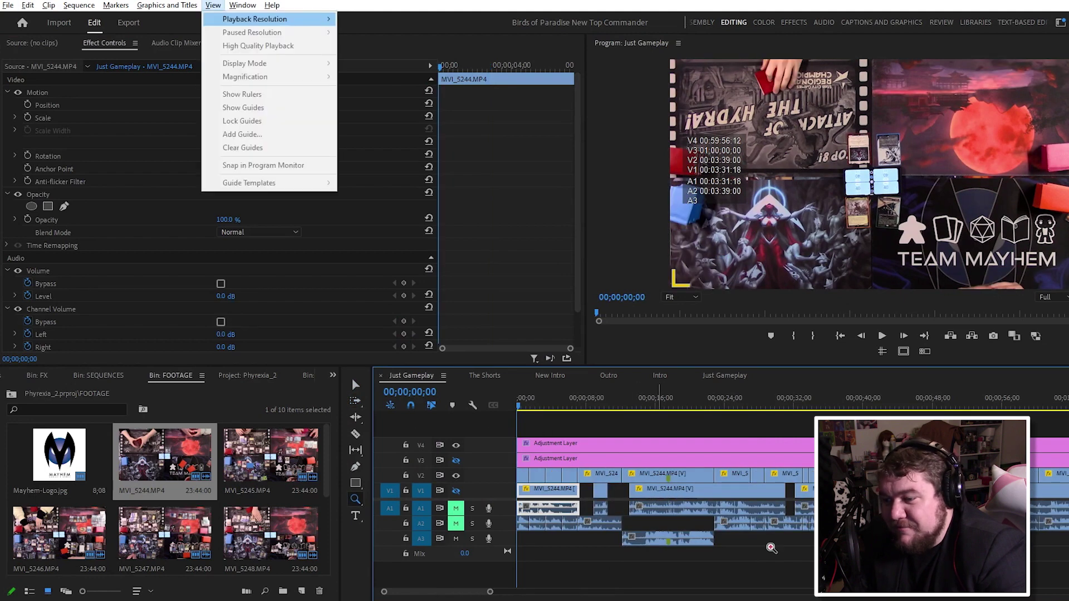
{"action": "key", "text": "Escape"}
{"action": "scroll", "coordinate": [751, 554], "scroll_direction": "up", "scroll_amount": 2}
{"action": "key", "text": "v"}
{"action": "scroll", "coordinate": [726, 538], "scroll_direction": "down", "scroll_amount": 2}
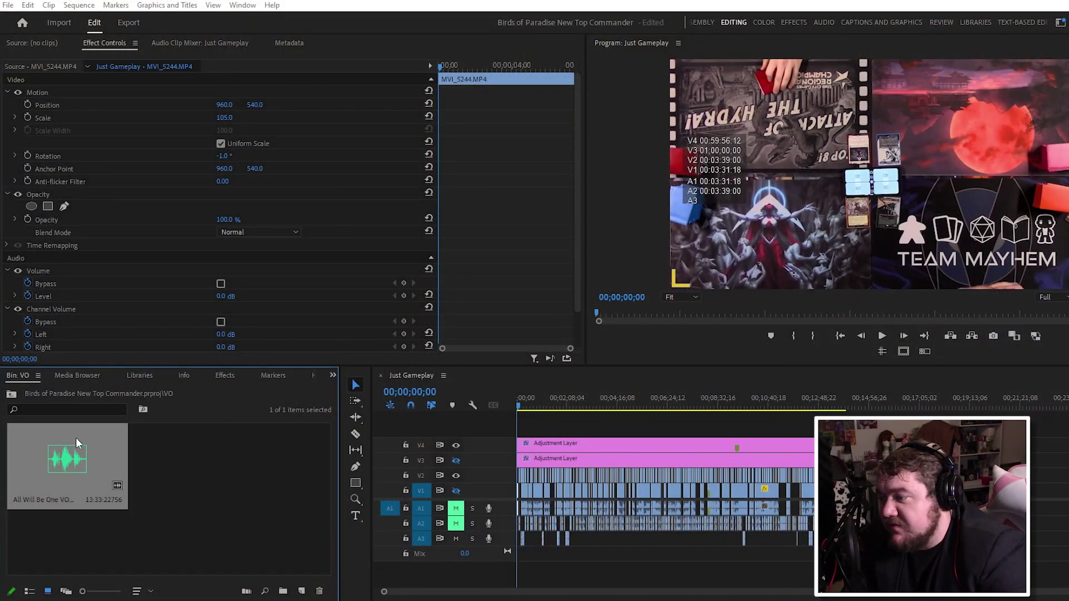
Place the All Will Be One VO.wav voice-over on new audio track A4, starting at the beginning of the sequence
{"action": "left_click_drag", "start_coordinate": [511, 552], "coordinate": [890, 539]}
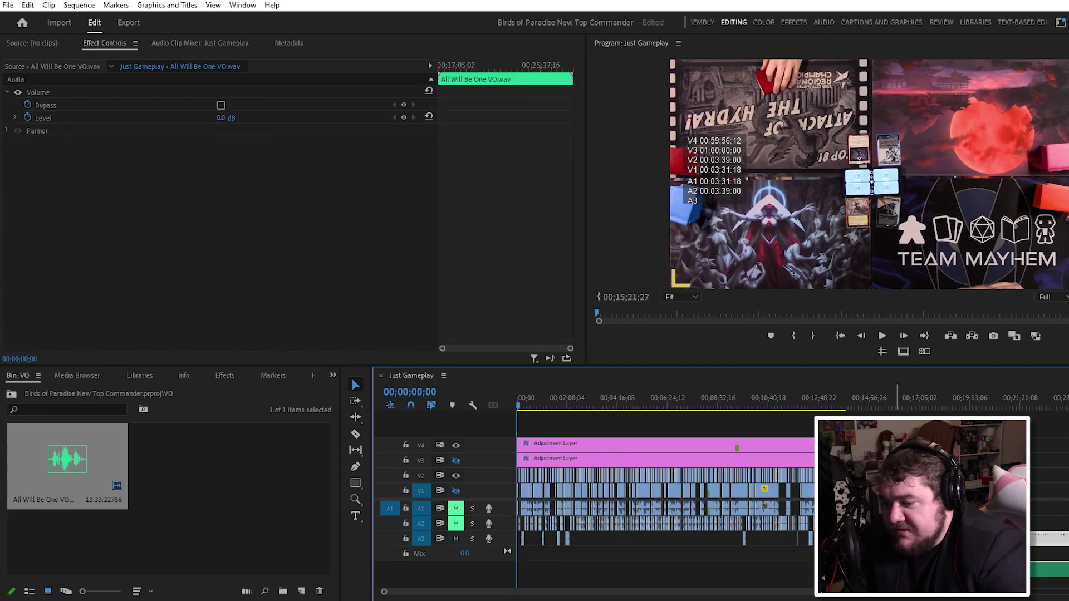
{"action": "left_click_drag", "start_coordinate": [1024, 540], "coordinate": [512, 573]}
{"action": "scroll", "coordinate": [547, 470], "scroll_direction": "up", "scroll_amount": 3}
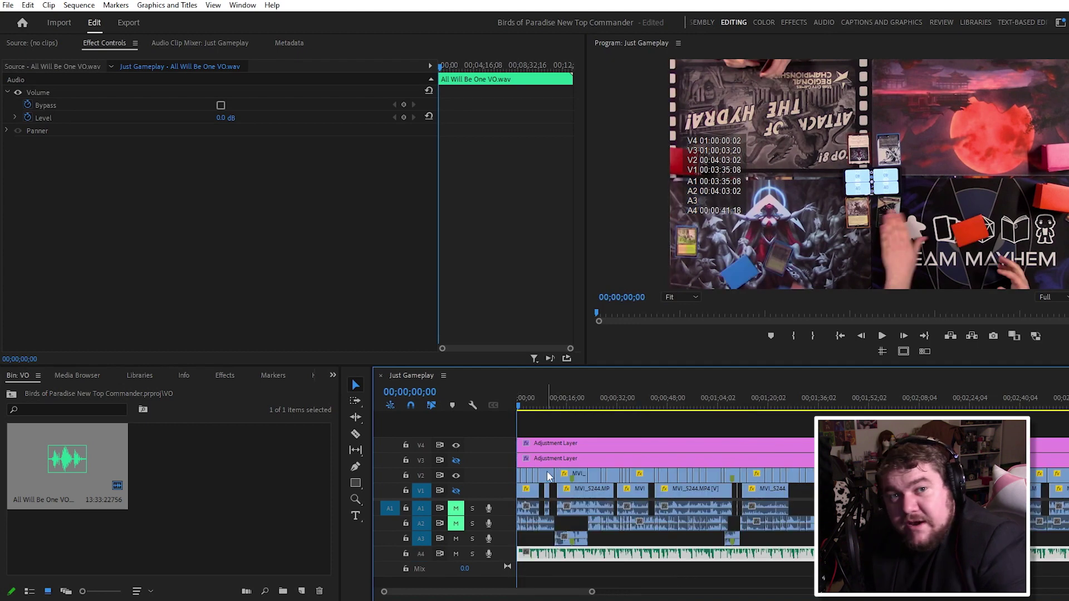
Lock tracks V1 and A1 so that their gameplay clips are protected from edits
{"action": "key", "text": "z"}
{"action": "left_click", "coordinate": [530, 461]}
{"action": "left_click", "coordinate": [530, 461]}
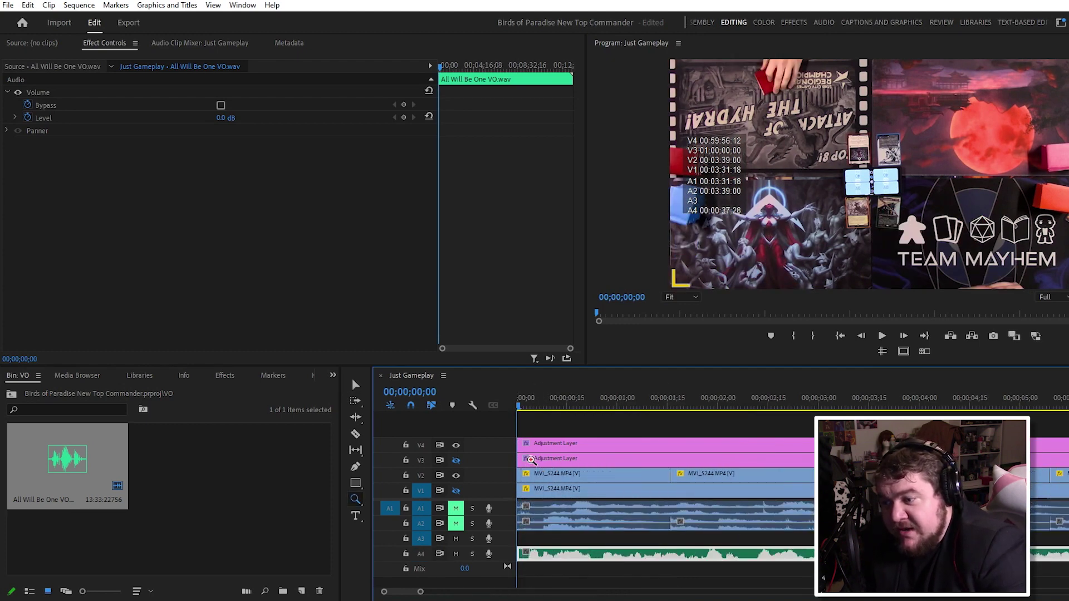
{"action": "left_click", "coordinate": [576, 477]}
{"action": "left_click", "coordinate": [576, 477], "text": "alt"}
{"action": "left_click", "coordinate": [576, 477], "text": "alt"}
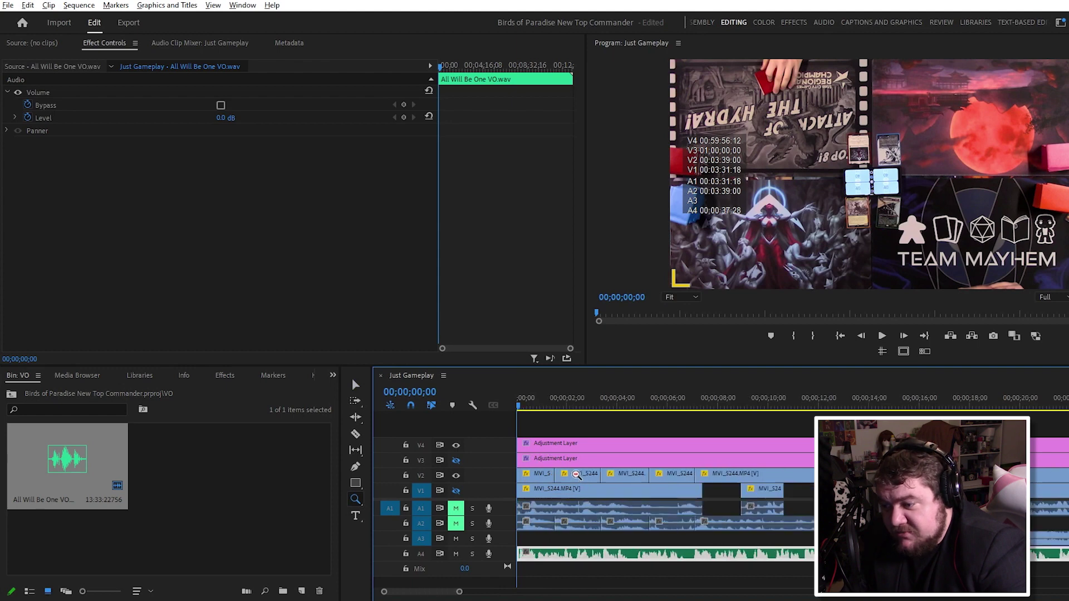
{"action": "key", "text": "v"}
{"action": "left_click", "coordinate": [406, 491]}
{"action": "left_click", "coordinate": [406, 508]}
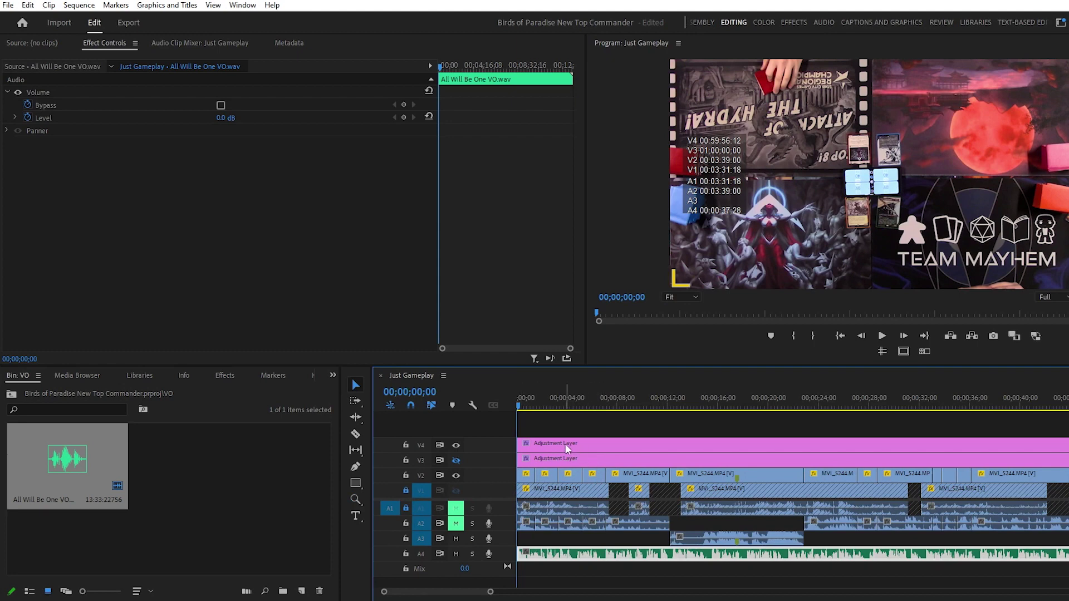
Lock the A4 voice-over track and the V4 and V3 adjustment layer tracks, working around the second V2 clip
{"action": "key", "text": "Down"}
{"action": "key", "text": "="}
{"action": "key", "text": "="}
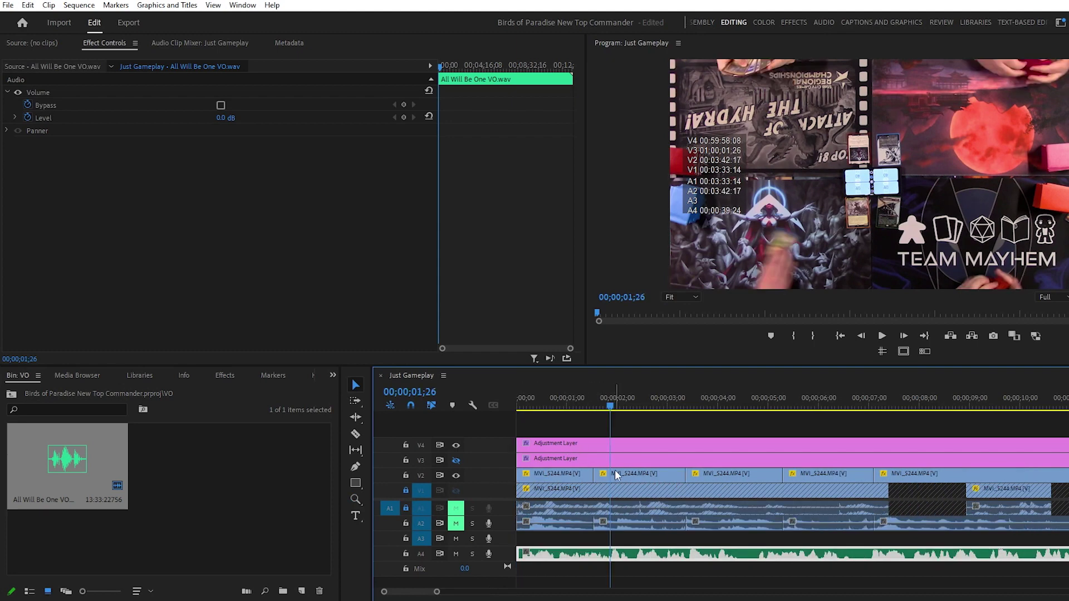
{"action": "left_click", "coordinate": [405, 554]}
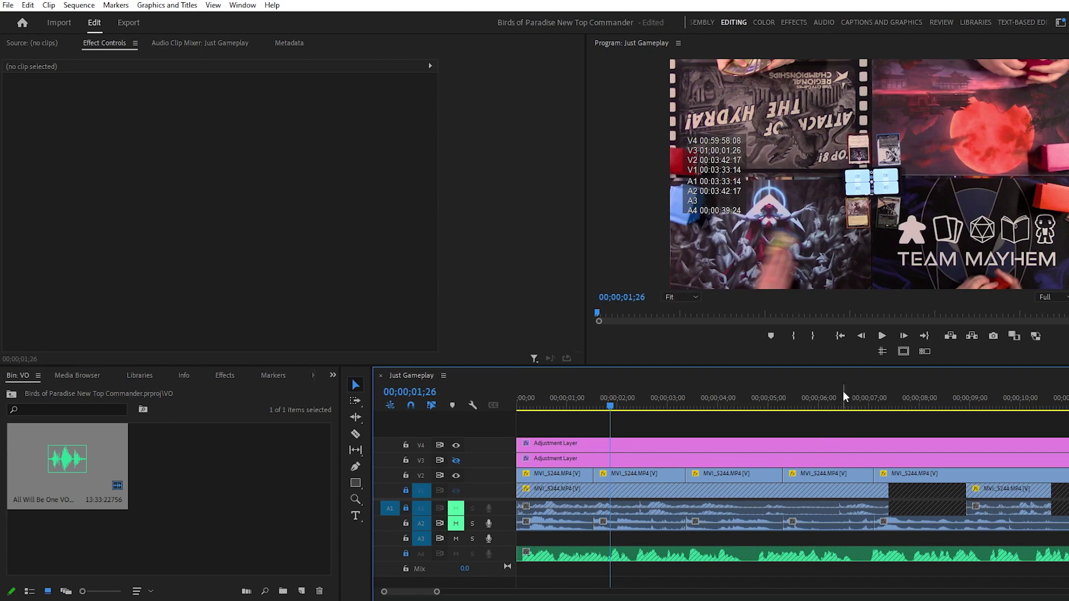
{"action": "key", "text": "a"}
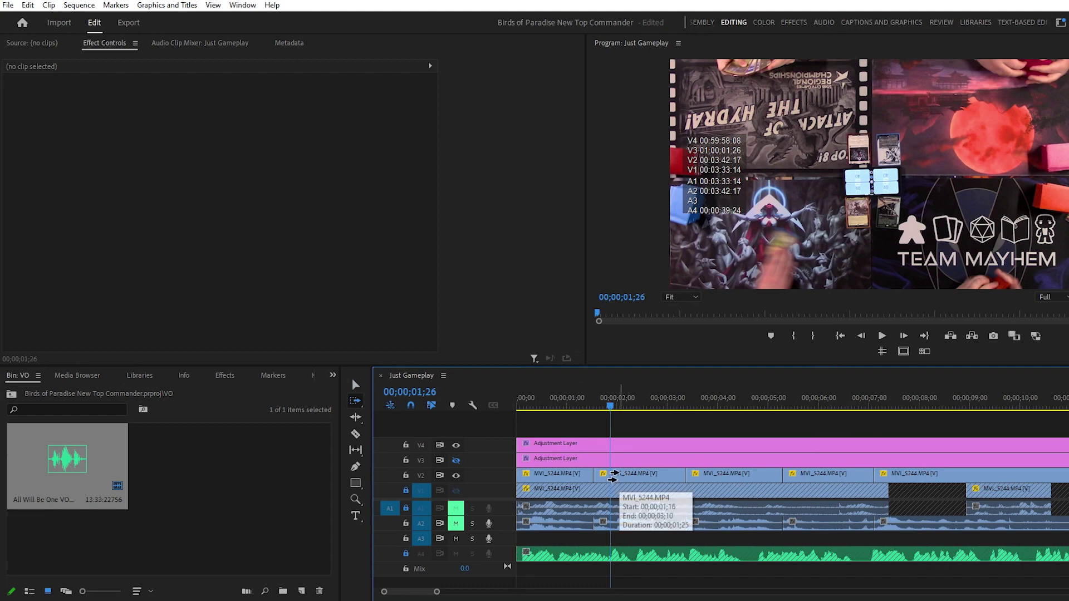
{"action": "left_click", "coordinate": [613, 475]}
{"action": "key", "text": "v"}
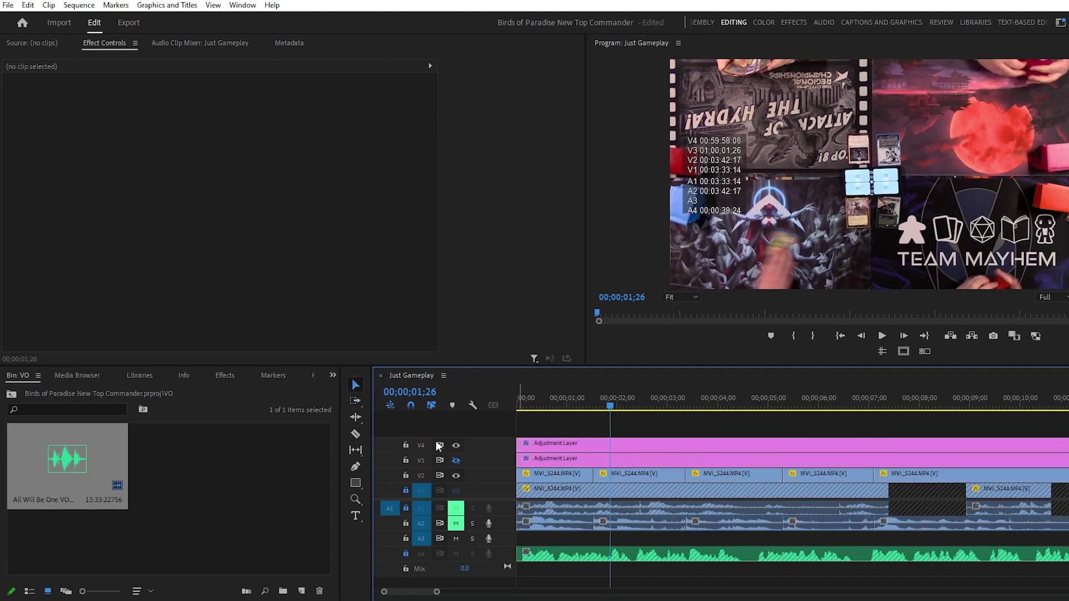
{"action": "left_click", "coordinate": [406, 445]}
{"action": "left_click", "coordinate": [406, 461]}
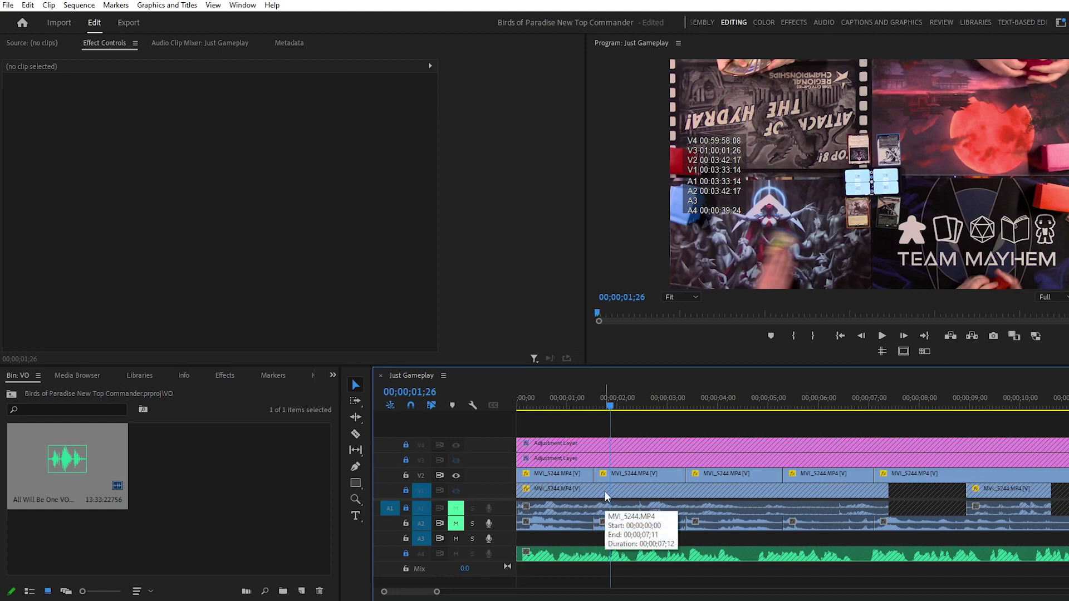
Shift the second V2 clip and all clips after it to start at 00;00;01;26, and extend the first clip to close the gap
{"action": "key", "text": "a"}
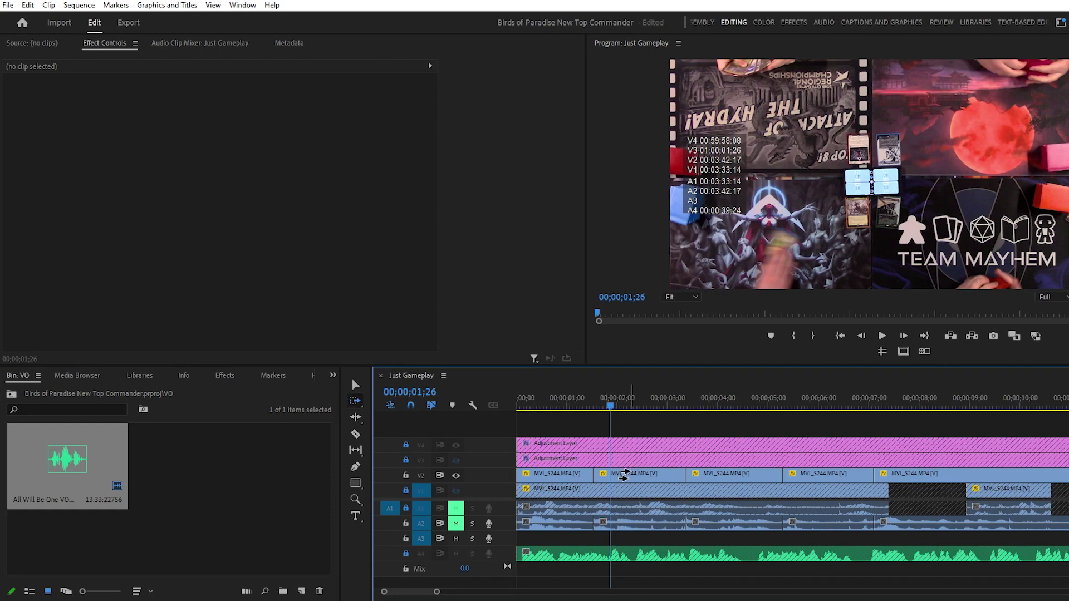
{"action": "left_click", "coordinate": [624, 474]}
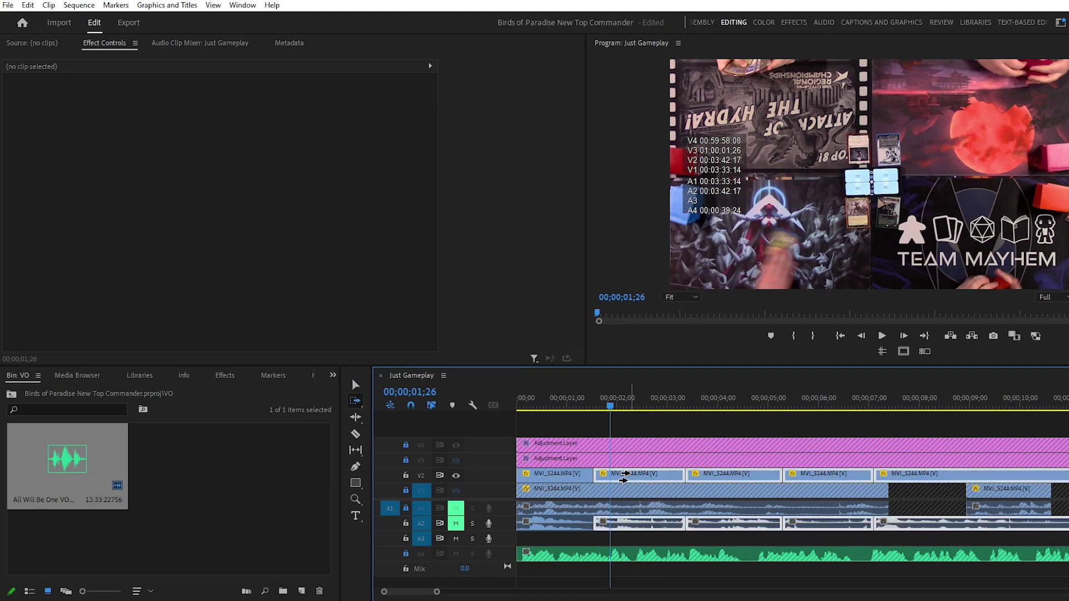
{"action": "mouse_move", "coordinate": [624, 474]}
{"action": "left_mouse_down"}
{"action": "mouse_move", "coordinate": [649, 476]}
{"action": "mouse_move", "coordinate": [609, 474]}
{"action": "left_mouse_up"}
{"action": "key", "text": "v"}
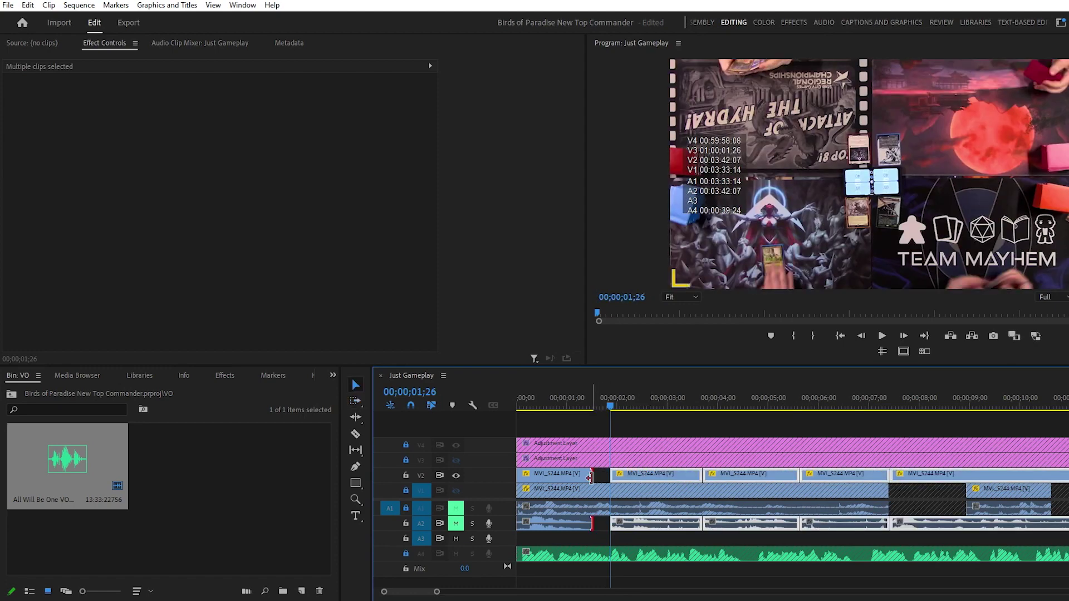
{"action": "left_click", "coordinate": [600, 403]}
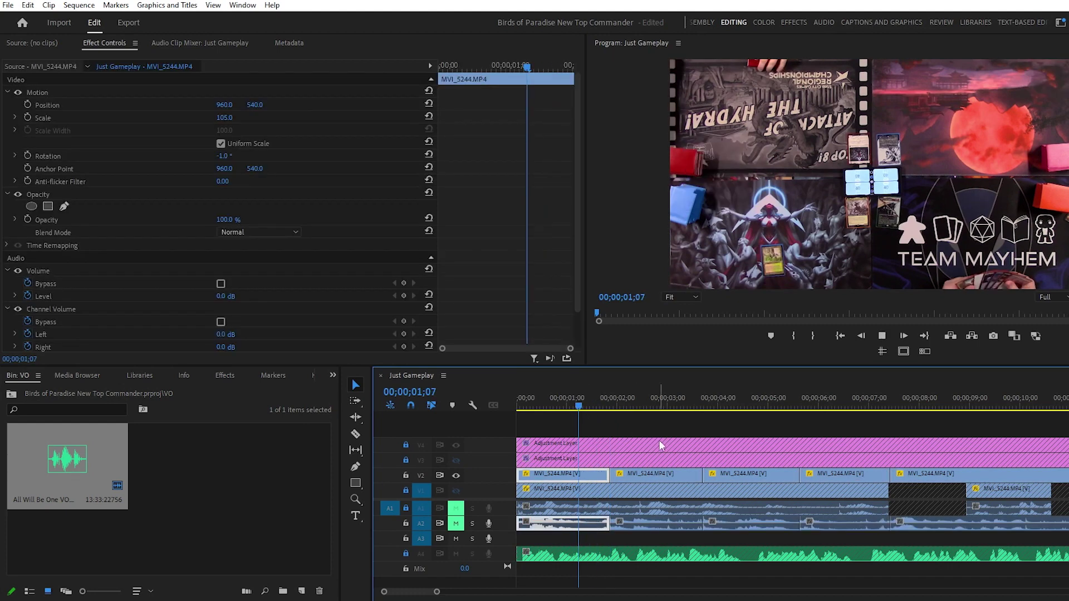
Play on through the voice-over, realign the following V2 clips with it up to about 00;00;05;09, and save the project
{"action": "key", "text": "space"}
{"action": "key", "text": "a"}
{"action": "key", "text": "space"}
{"action": "left_click_drag", "start_coordinate": [744, 477], "coordinate": [744, 477]}
{"action": "left_click", "coordinate": [783, 406]}
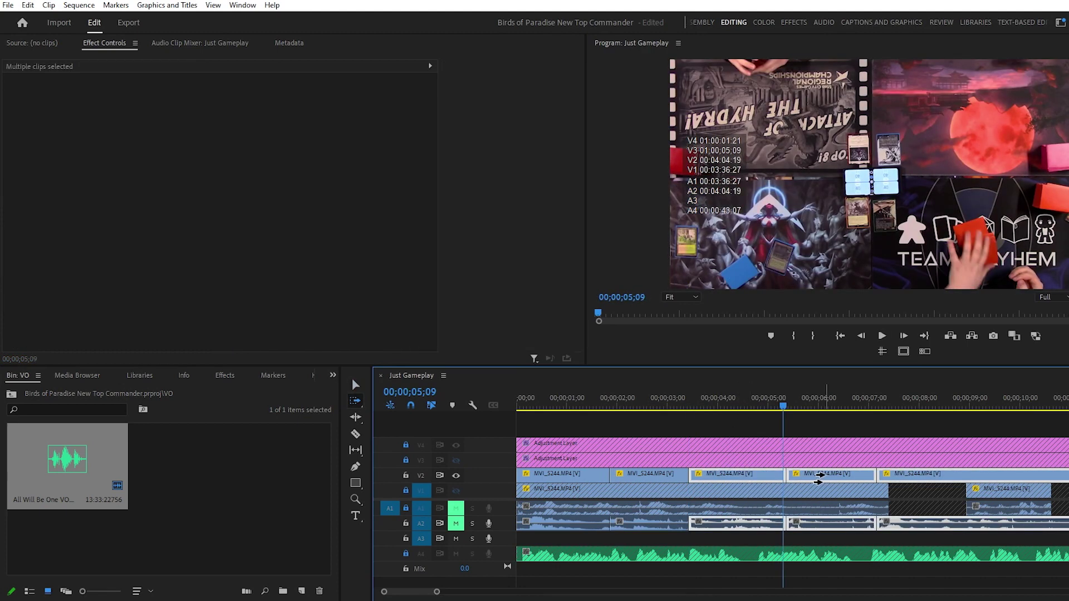
{"action": "left_click", "coordinate": [822, 477]}
{"action": "left_click_drag", "start_coordinate": [822, 475], "coordinate": [822, 476]}
{"action": "key", "text": "v"}
{"action": "key", "text": "ctrl+s"}
{"action": "key", "text": "space"}
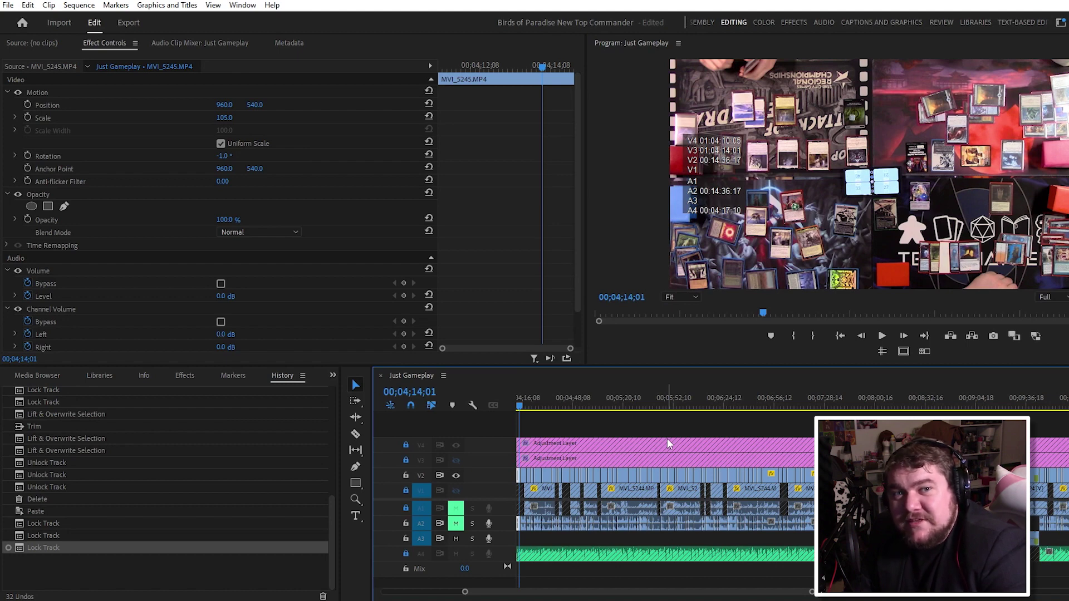
Open the Card Stack Overlay sequence from the project's SEQUENCES bin
{"action": "key", "text": "shift+1"}
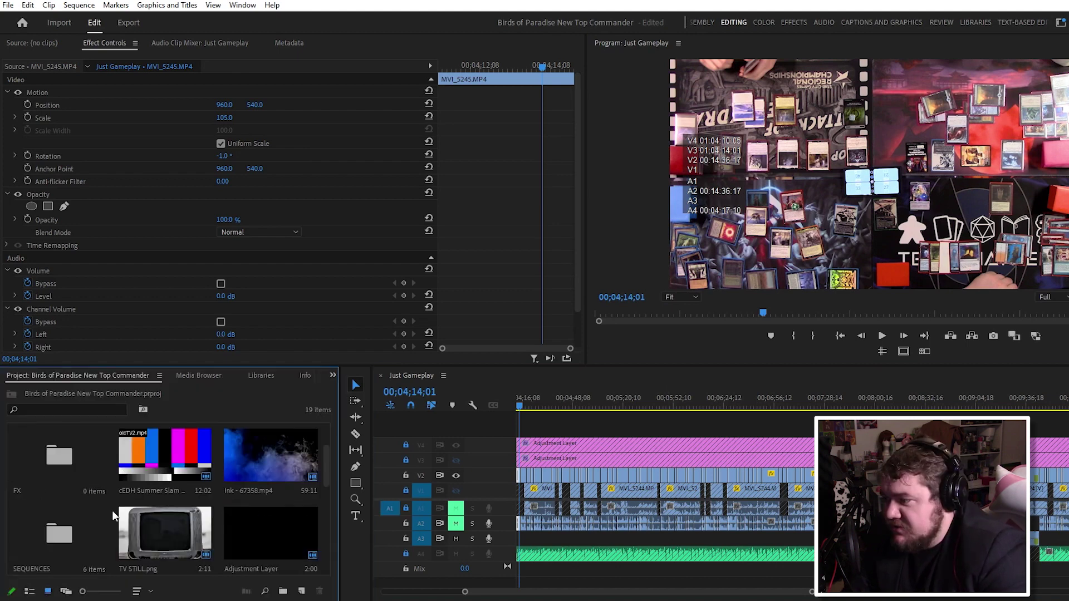
{"action": "scroll", "coordinate": [112, 510], "scroll_direction": "down", "scroll_amount": 2}
{"action": "double_click", "coordinate": [64, 468]}
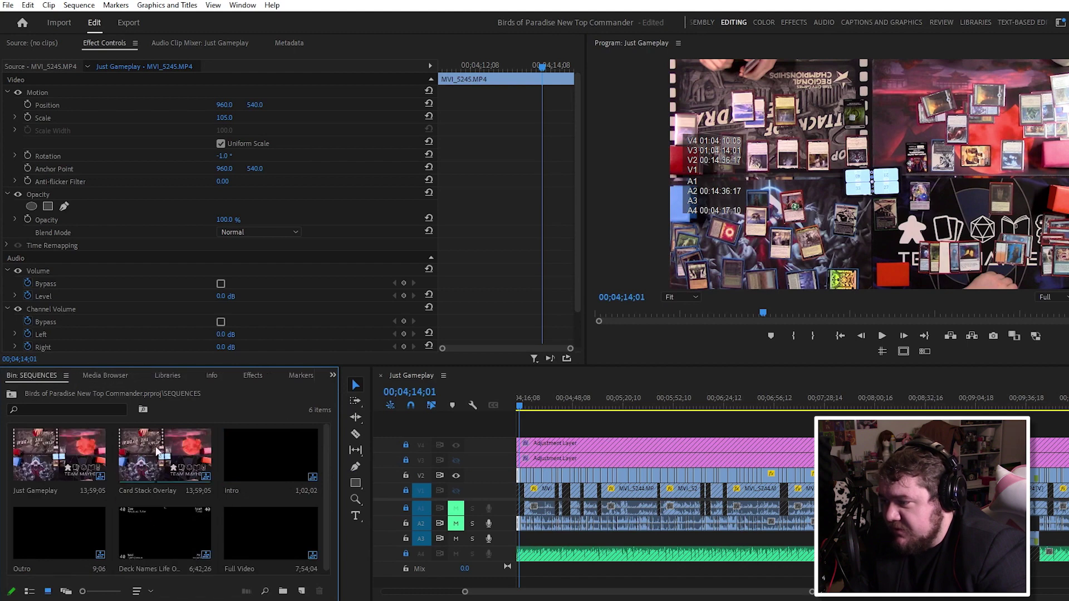
{"action": "double_click", "coordinate": [165, 462]}
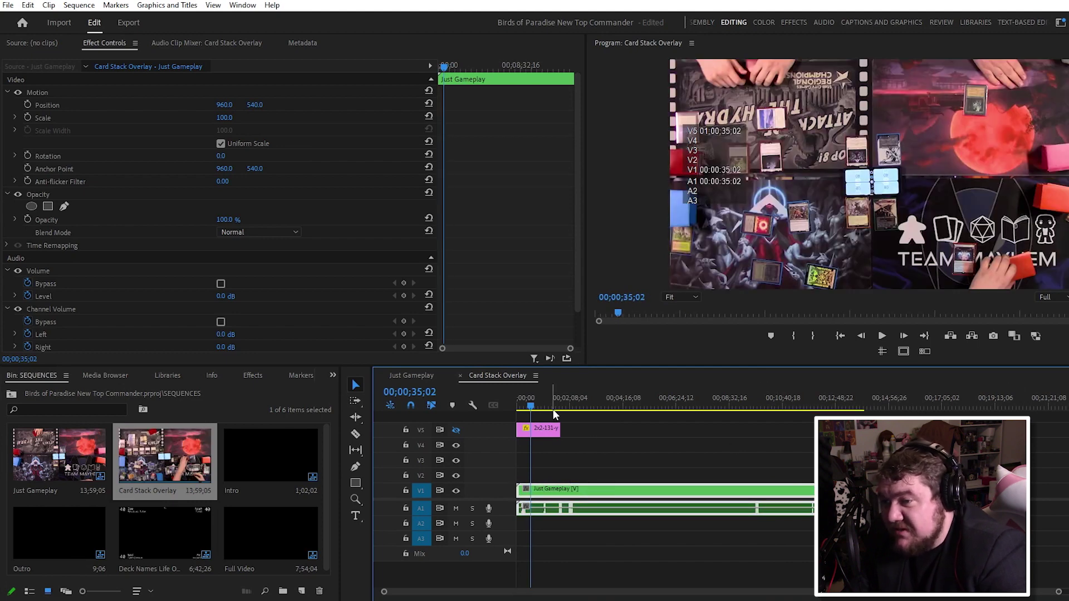
Preview the card image on V5, then play the opening second of the overlay sequence from its start at a wider timeline scale
{"action": "left_click", "coordinate": [456, 430]}
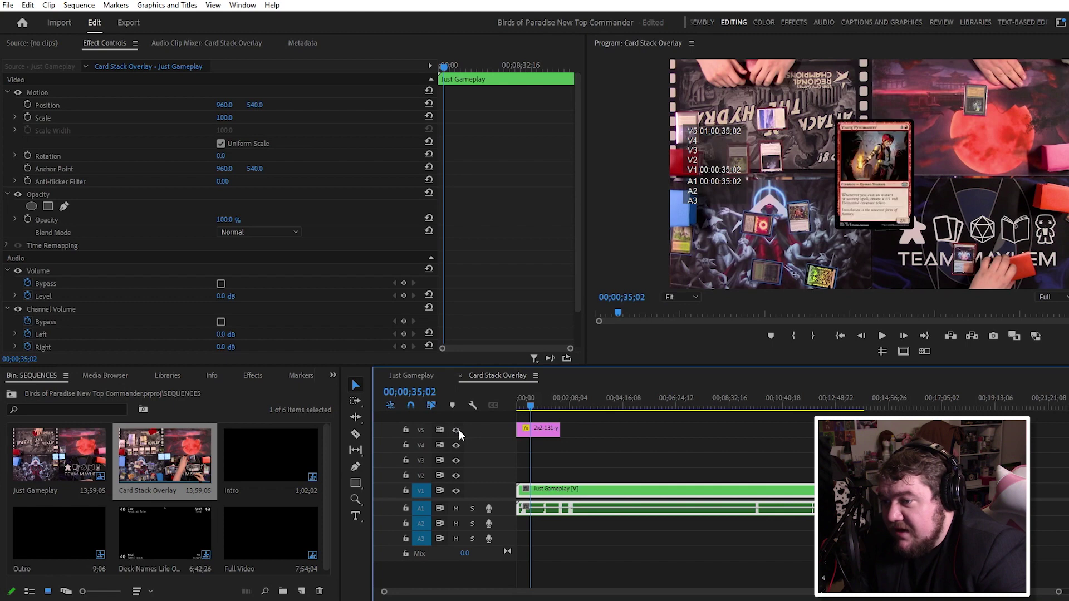
{"action": "key", "text": "Home"}
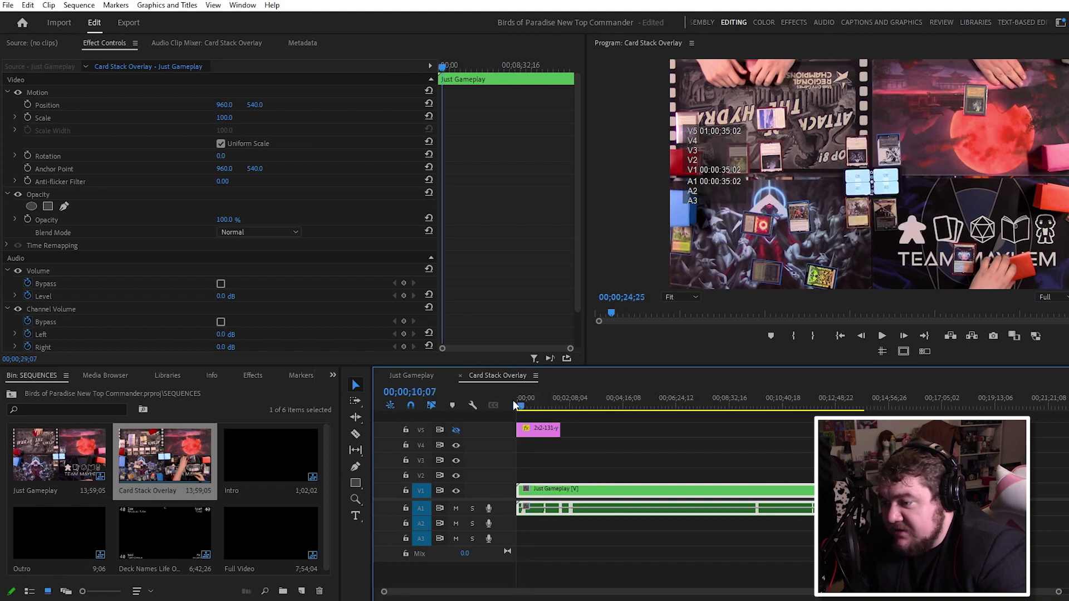
{"action": "key", "text": "z"}
{"action": "left_click_drag", "start_coordinate": [533, 469], "coordinate": [532, 455]}
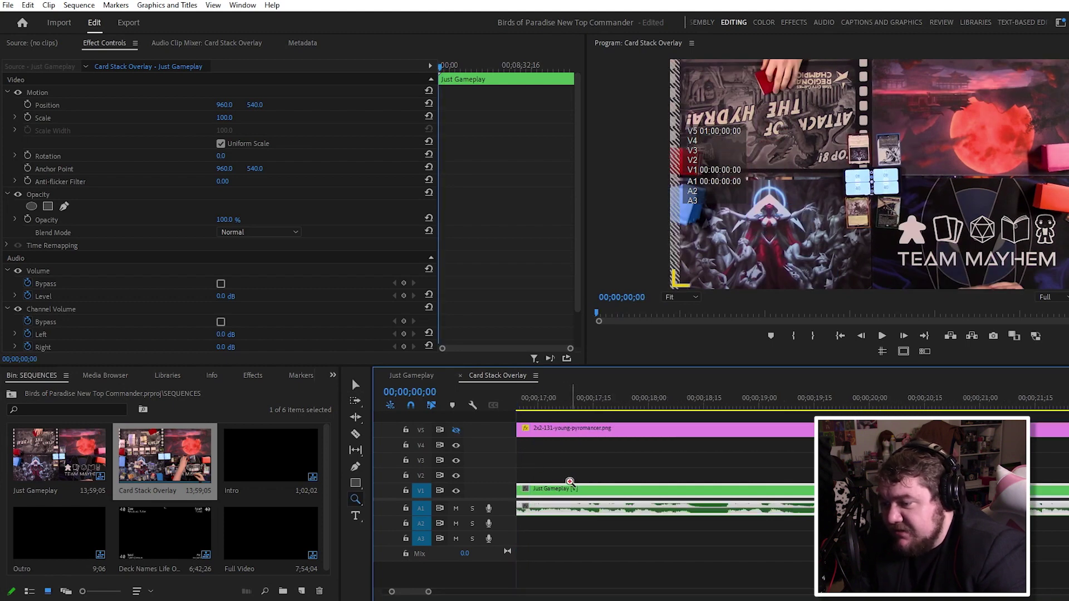
{"action": "key", "text": "v"}
{"action": "key", "text": "minus"}
{"action": "key", "text": "space"}
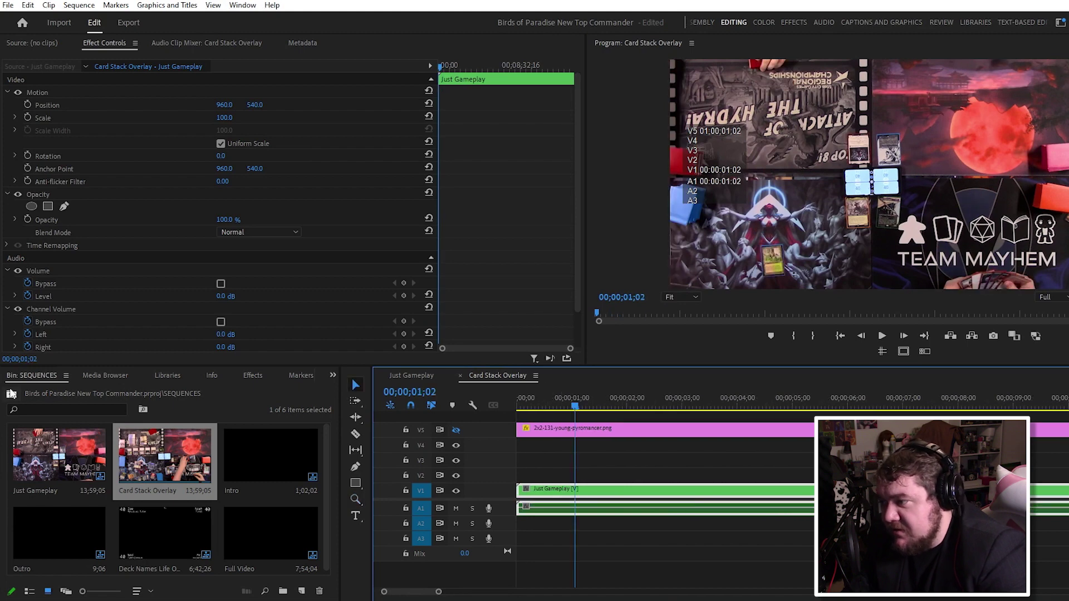
{"action": "left_click", "coordinate": [10, 394]}
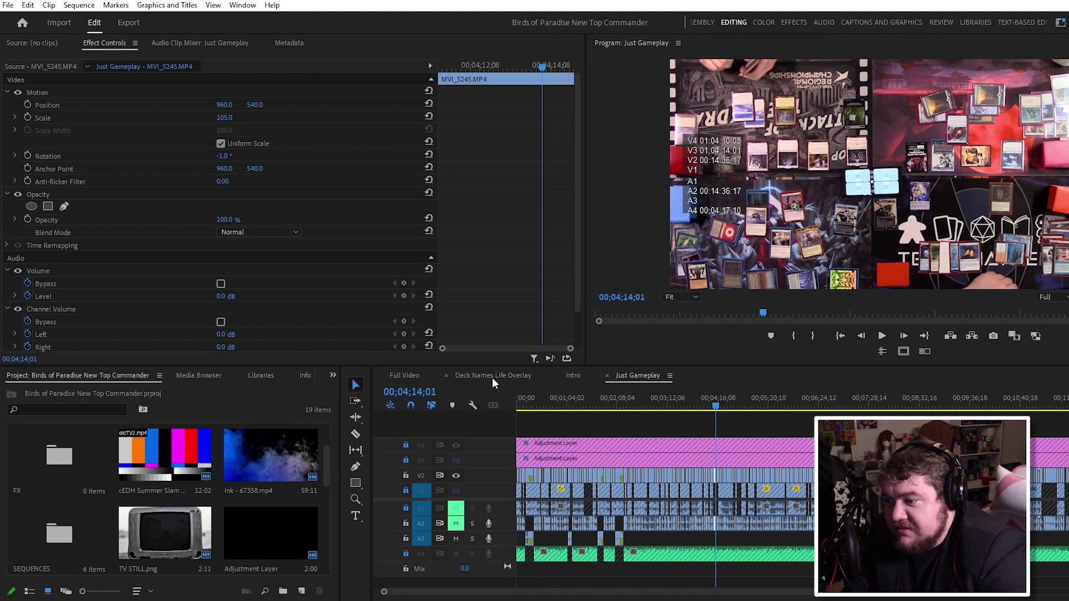
Reopen the Card Stack Overlay sequence from the SEQUENCES bin and frame its opening seconds on the timeline
{"action": "scroll", "coordinate": [96, 499], "scroll_direction": "down", "scroll_amount": 1}
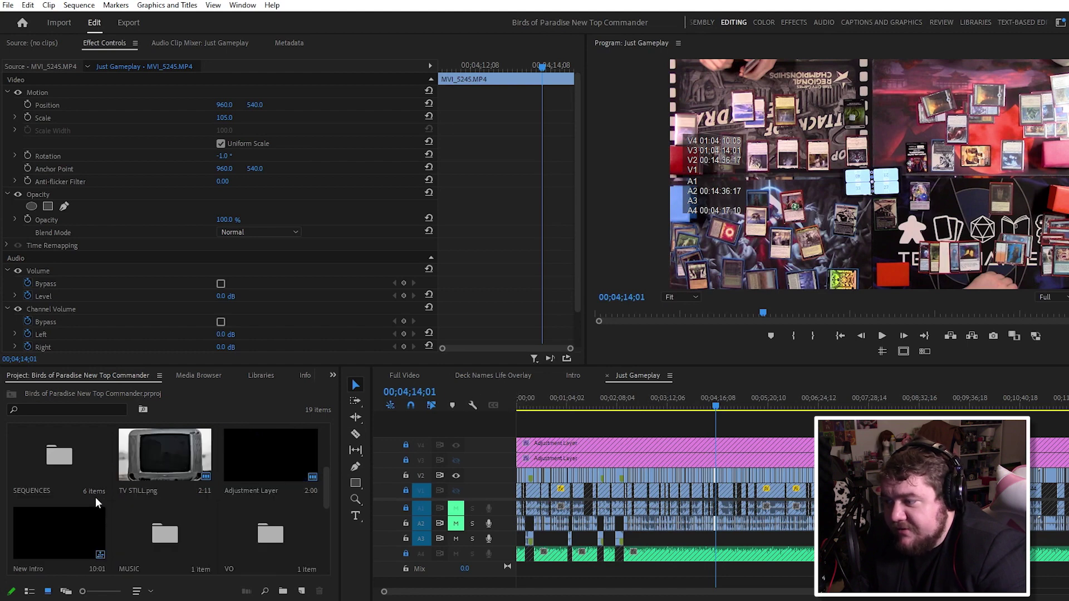
{"action": "double_click", "coordinate": [43, 459]}
{"action": "left_click", "coordinate": [169, 462]}
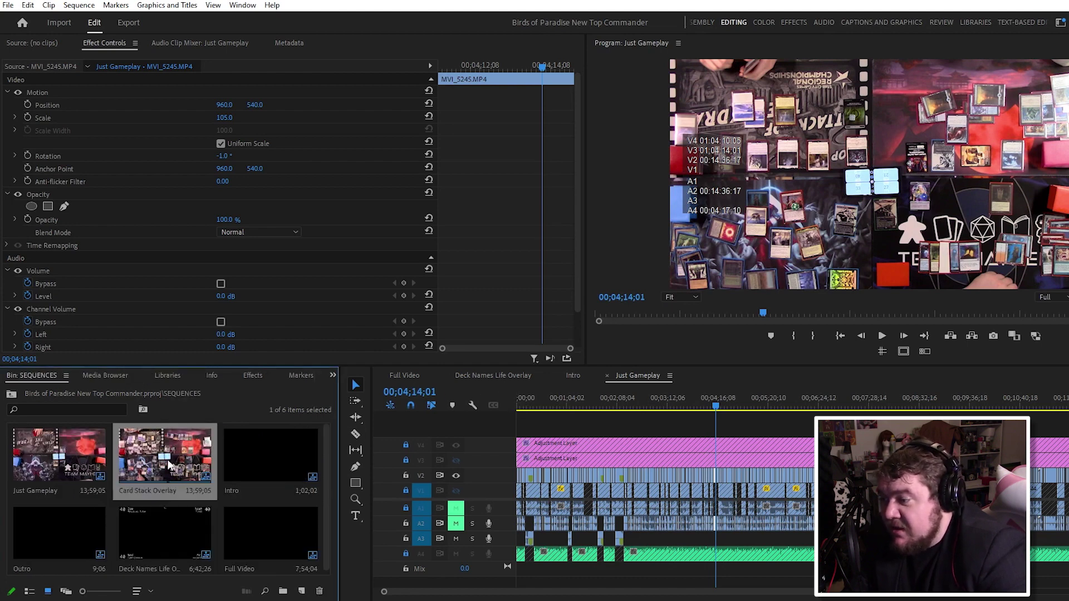
{"action": "double_click", "coordinate": [169, 465]}
{"action": "key", "text": "z"}
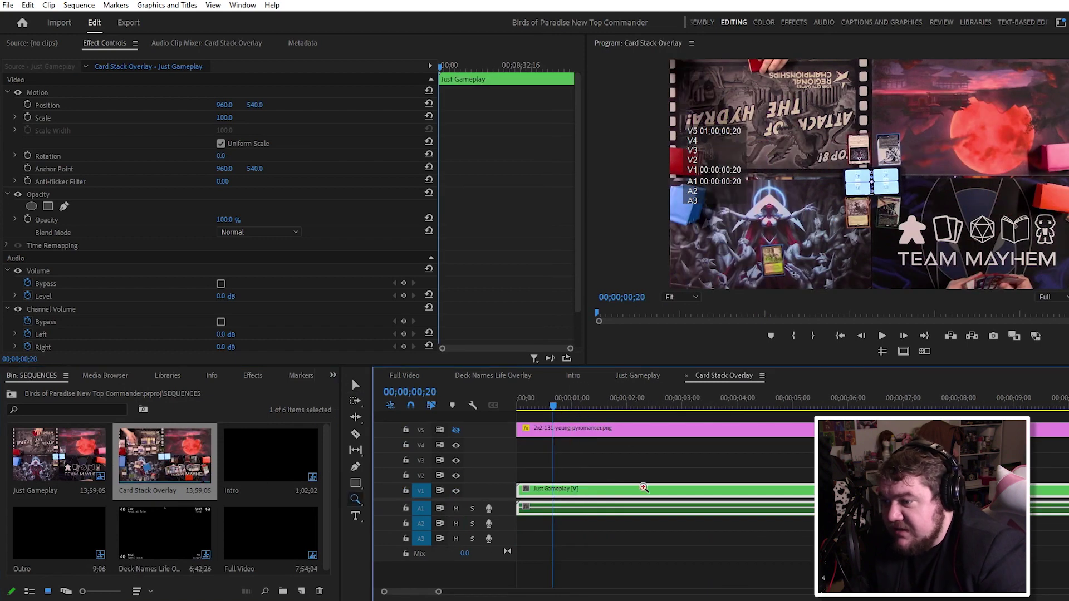
{"action": "left_click", "coordinate": [710, 477], "text": "alt"}
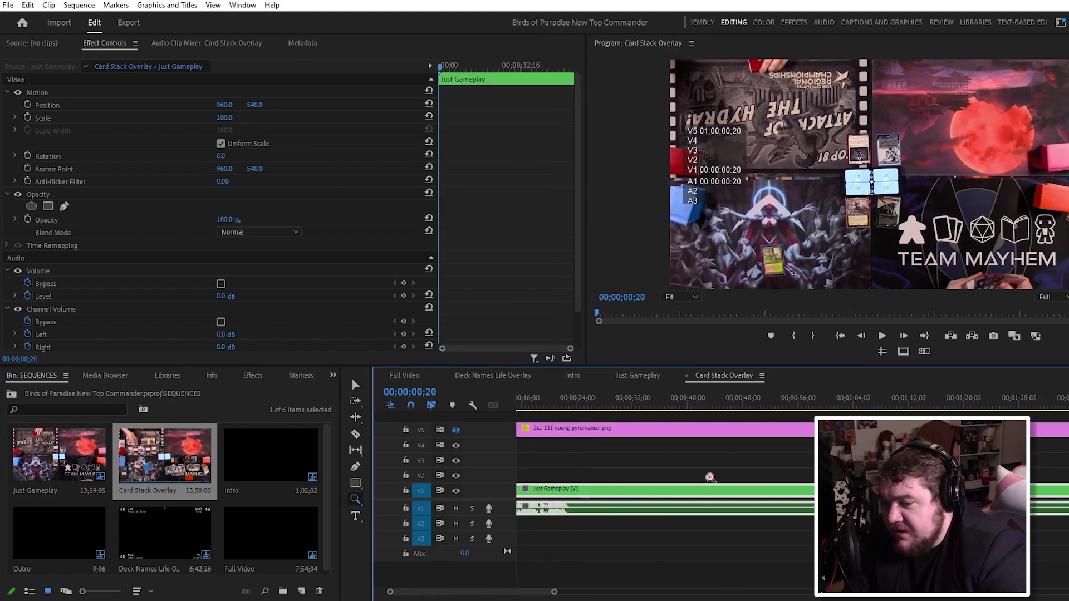
{"action": "key", "text": "Home"}
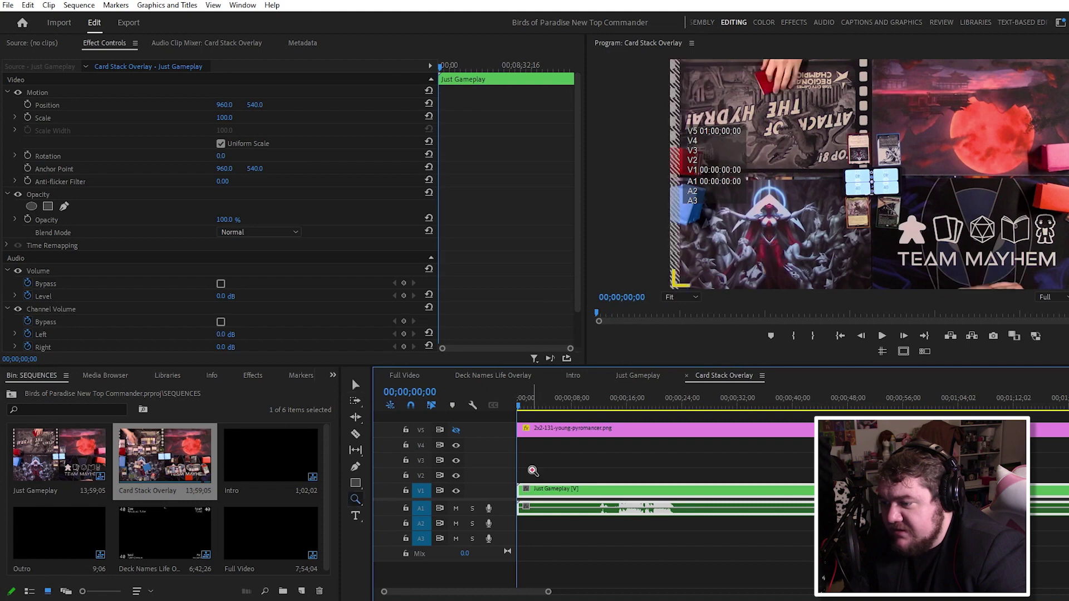
{"action": "left_click", "coordinate": [533, 471]}
{"action": "left_click", "coordinate": [533, 471]}
{"action": "key", "text": "v"}
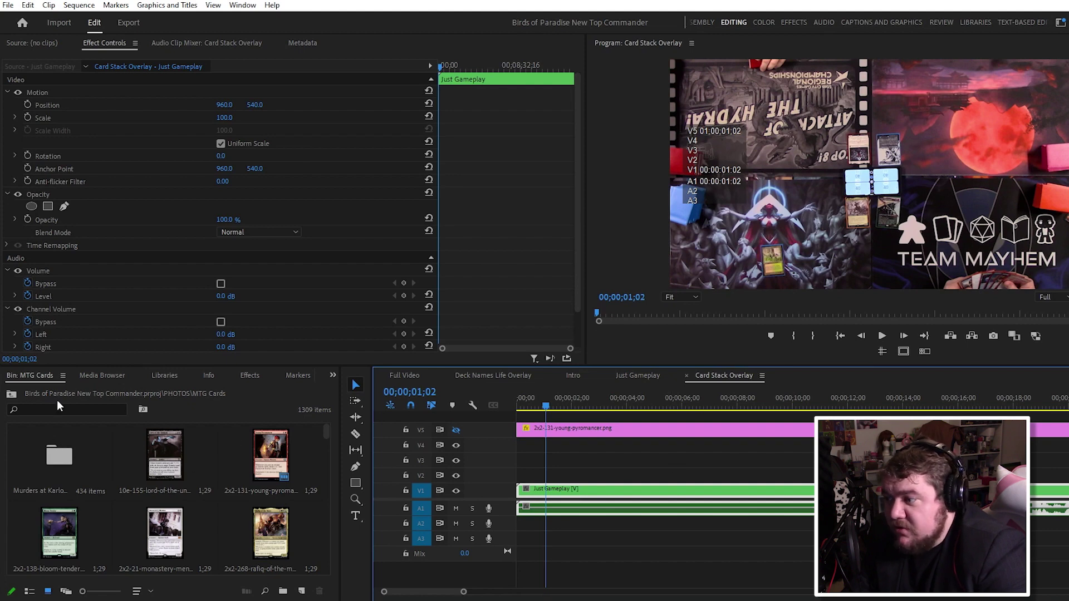
Filter the MTG Cards bin inside PHOTOS for "wooded foothills"
{"action": "left_click", "coordinate": [12, 393]}
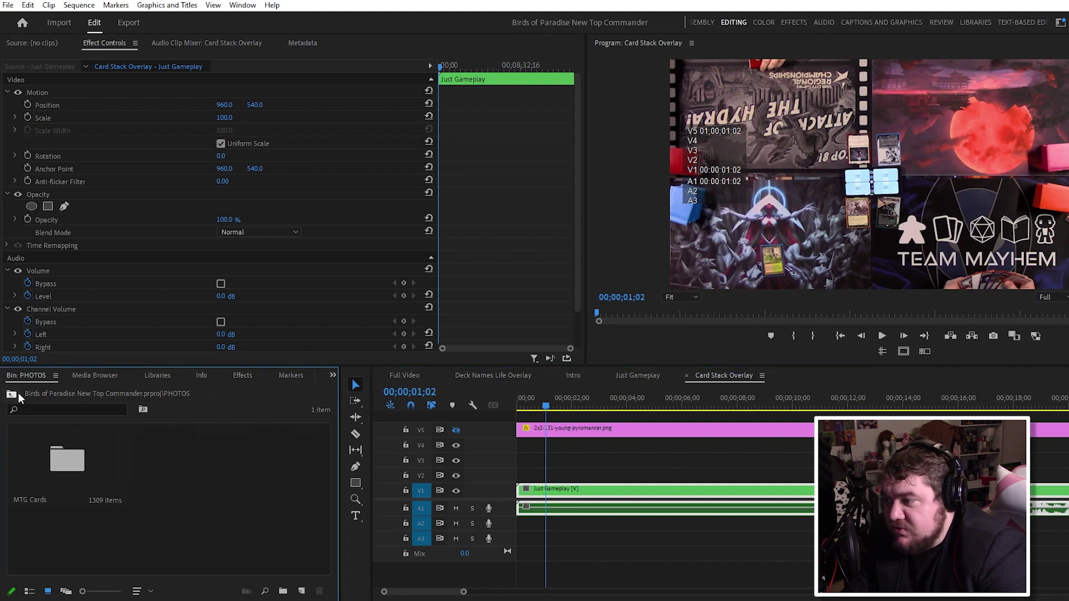
{"action": "double_click", "coordinate": [66, 451]}
{"action": "left_click", "coordinate": [102, 409]}
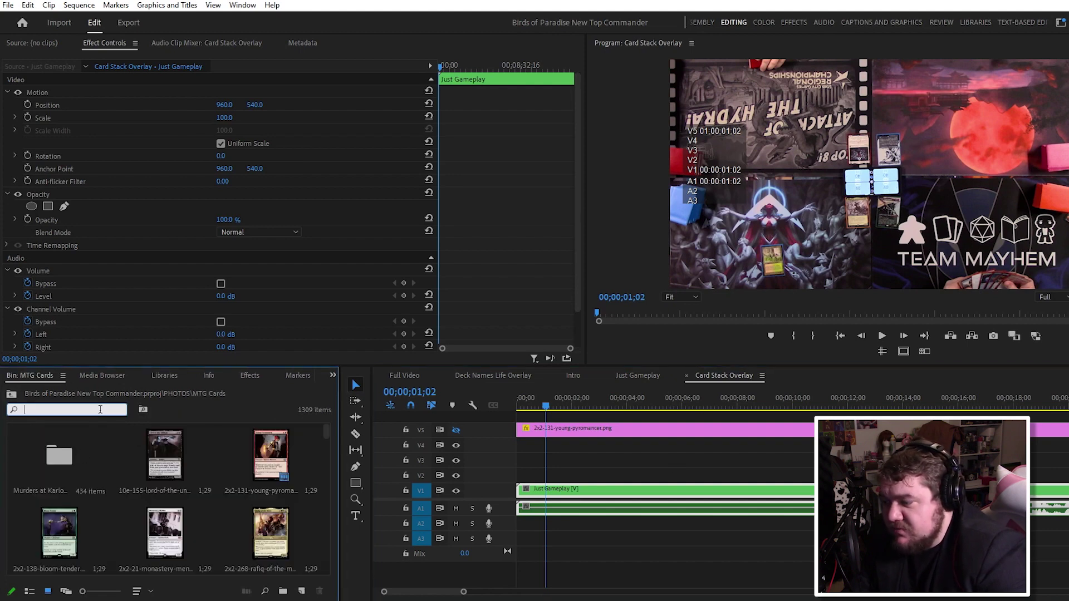
{"action": "type", "text": "wooded foothi"}
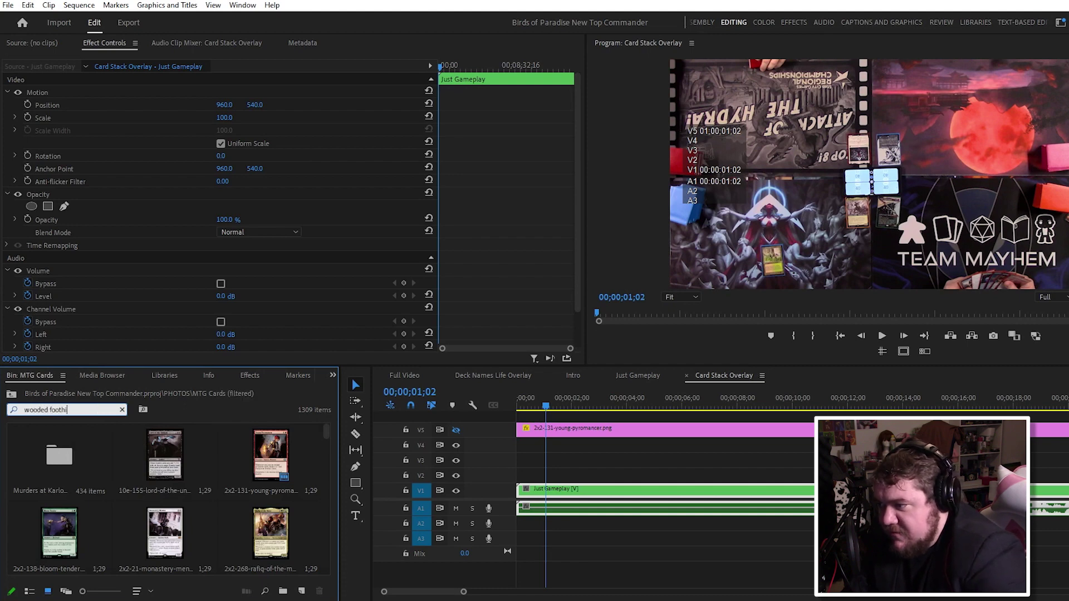
{"action": "type", "text": "lls"}
Try placing the Wooded Foothills card image on V2 at 00;00;01;02, and undo the placement
{"action": "left_click", "coordinate": [164, 454]}
{"action": "left_click_drag", "start_coordinate": [165, 454], "coordinate": [559, 474]}
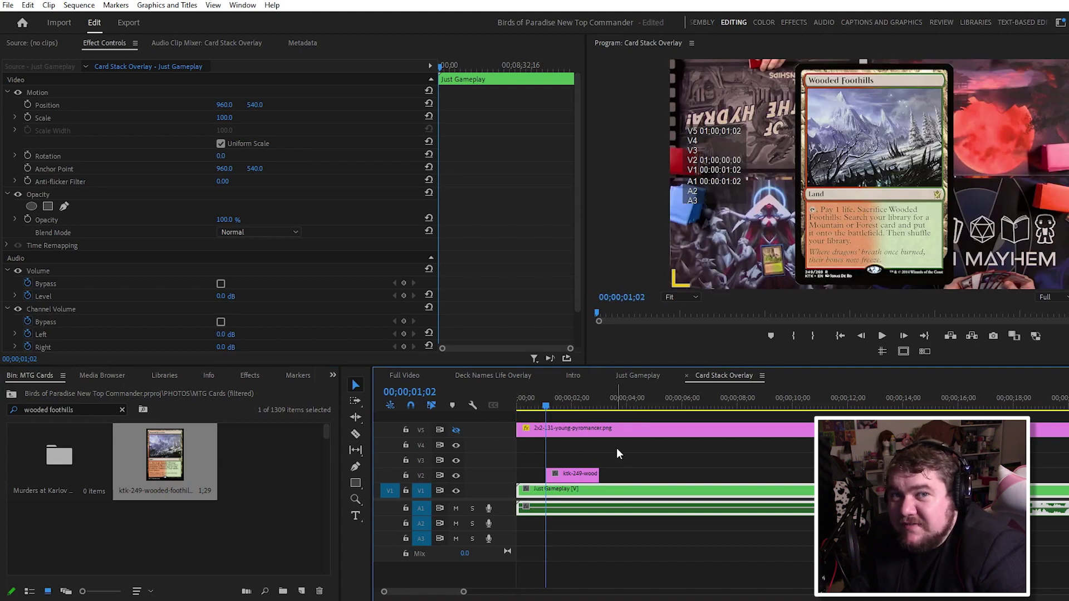
{"action": "key", "text": "ctrl+z"}
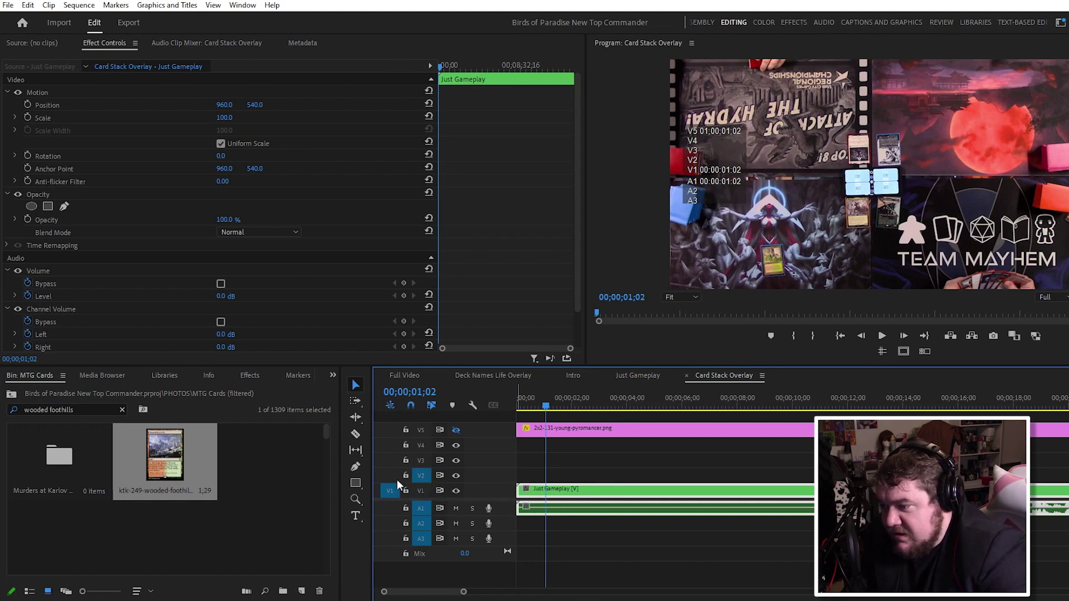
Patch the video source to V2 and overwrite the Wooded Foothills card image onto that track at 00;00;01;02
{"action": "left_click", "coordinate": [251, 525]}
{"action": "left_click", "coordinate": [145, 452]}
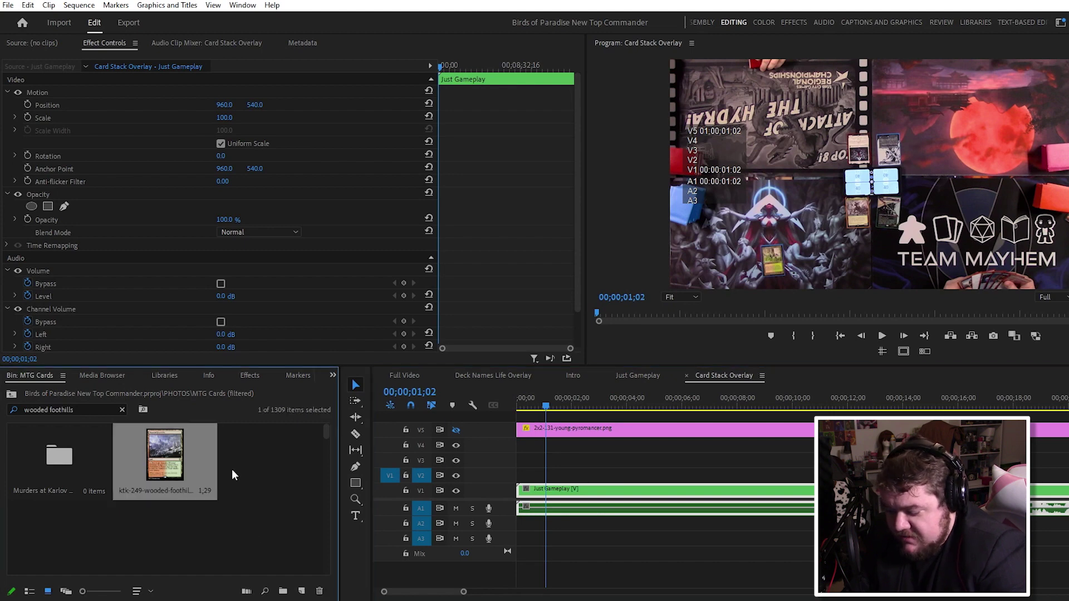
{"action": "key", "text": "period"}
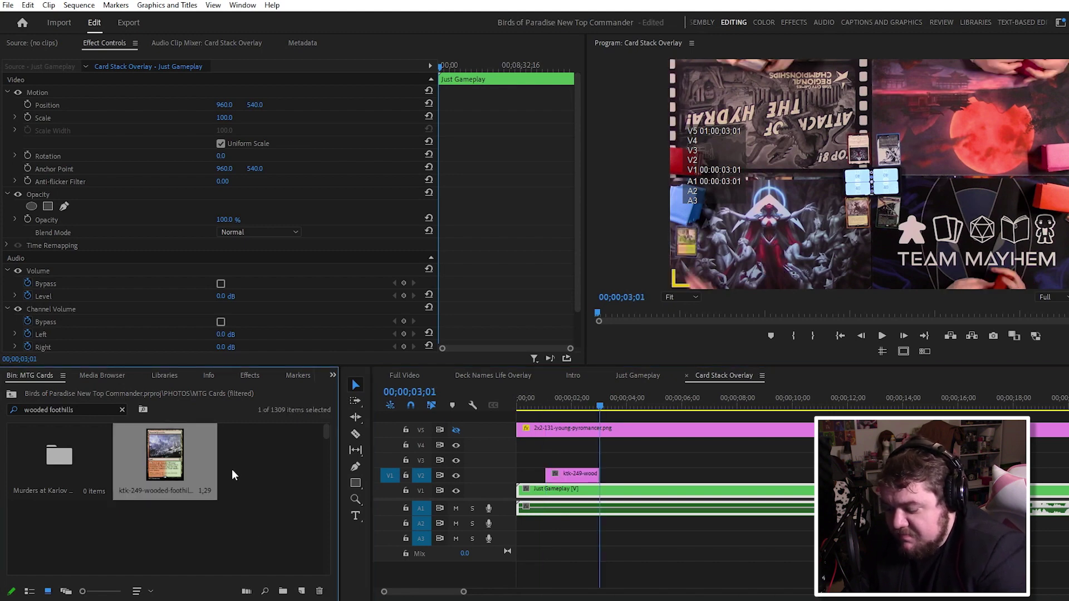
Play through the Wooded Foothills clip, extend its end on V2 to 00;00;03;12, and trim the A1 gameplay audio's start to that point
{"action": "key", "text": "j"}
{"action": "key", "text": "j"}
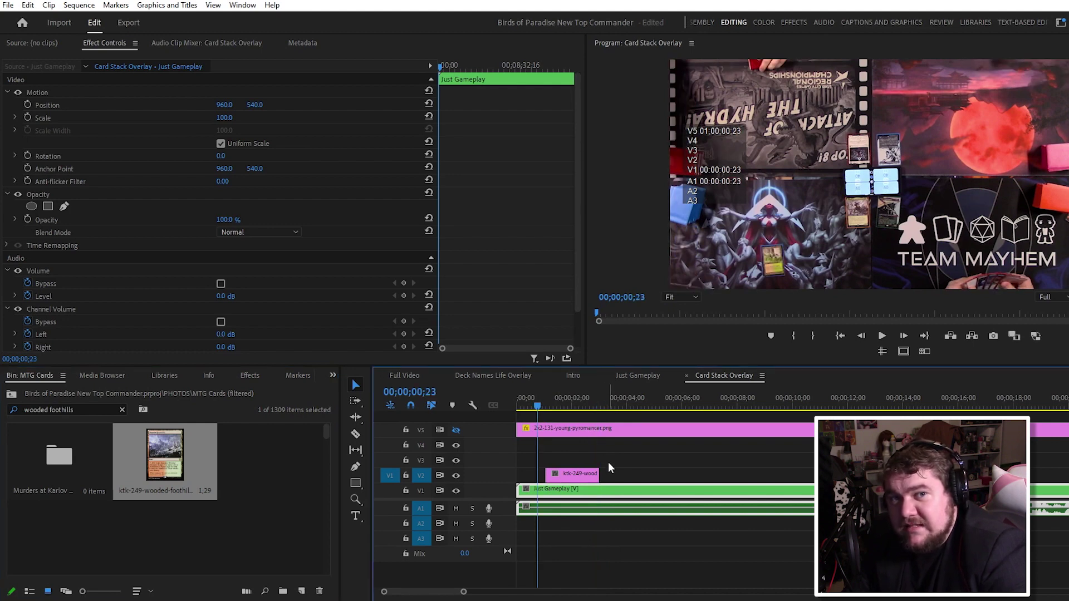
{"action": "key", "text": "l"}
{"action": "key", "text": "l"}
{"action": "key", "text": "k"}
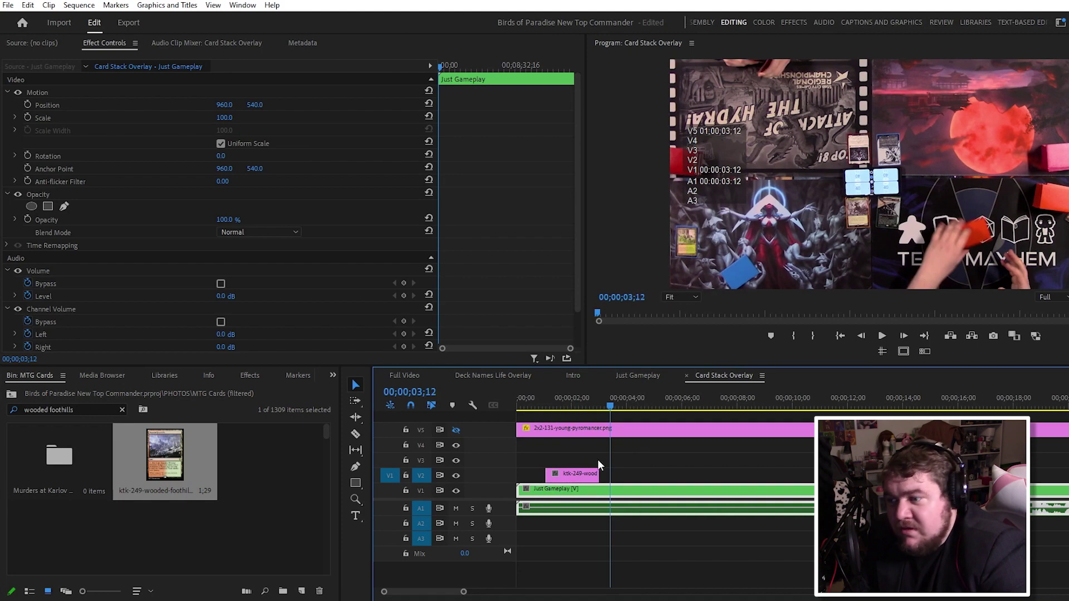
{"action": "left_click_drag", "start_coordinate": [599, 473], "coordinate": [649, 459]}
{"action": "key", "text": "alt+q"}
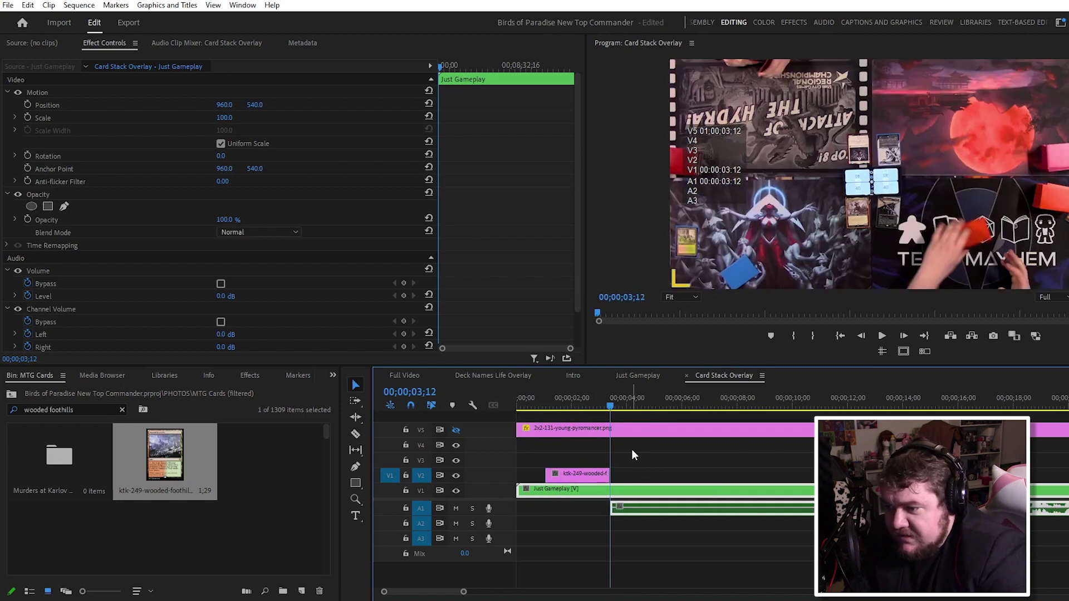
Undo the gameplay audio trim but keep the Wooded Foothills clip's extension to 00;00;03;12, and lock tracks V1, A1 and V5
{"action": "key", "text": "ctrl+z"}
{"action": "key", "text": "ctrl+z"}
{"action": "left_click", "coordinate": [406, 490]}
{"action": "left_click", "coordinate": [405, 507]}
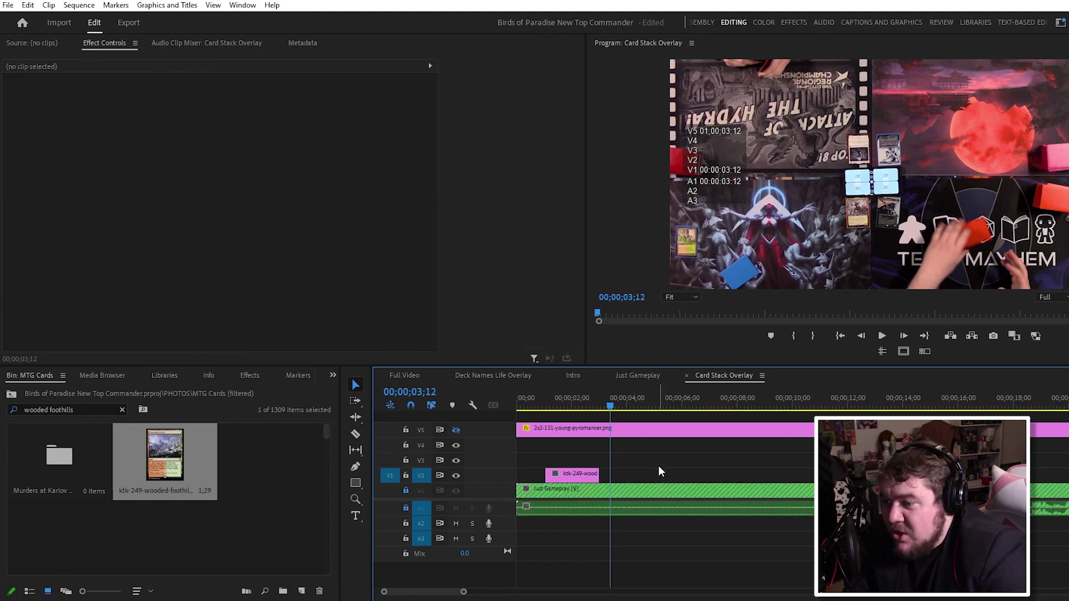
{"action": "key", "text": "ctrl+shift+z"}
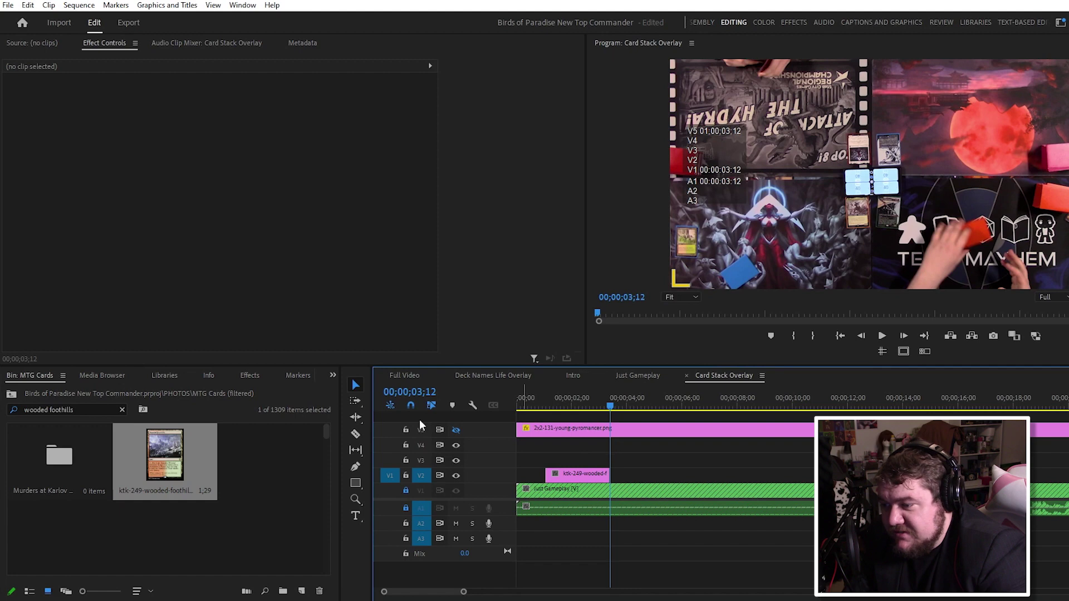
{"action": "left_click", "coordinate": [406, 429]}
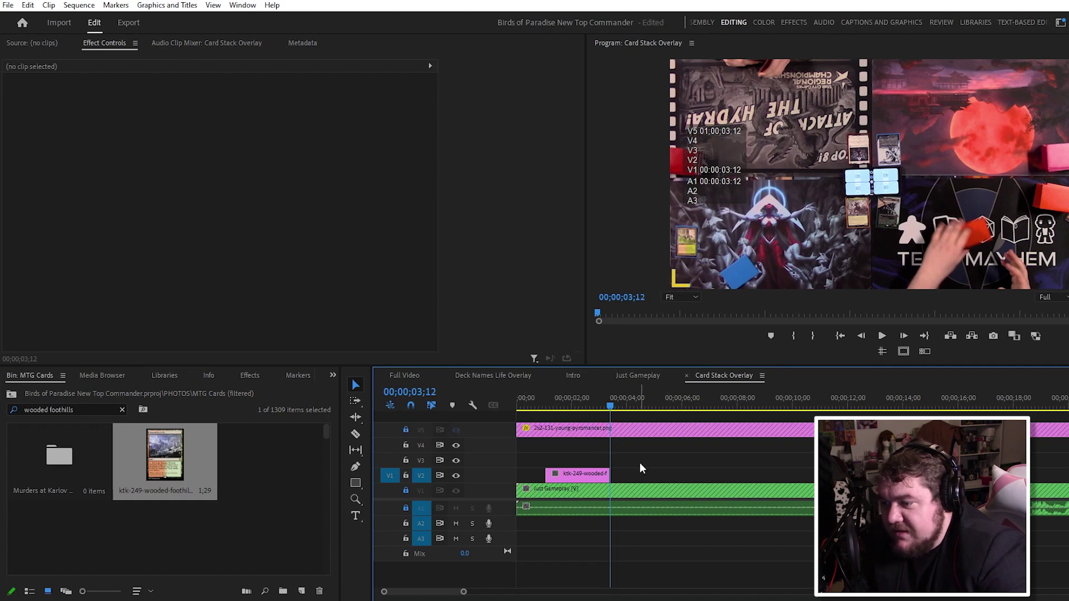
Filter the MTG Cards bin for "bayou" and overwrite the Bayou card image onto V2 at 00;00;03;12
{"action": "left_click", "coordinate": [86, 410]}
{"action": "type", "text": "bayou"}
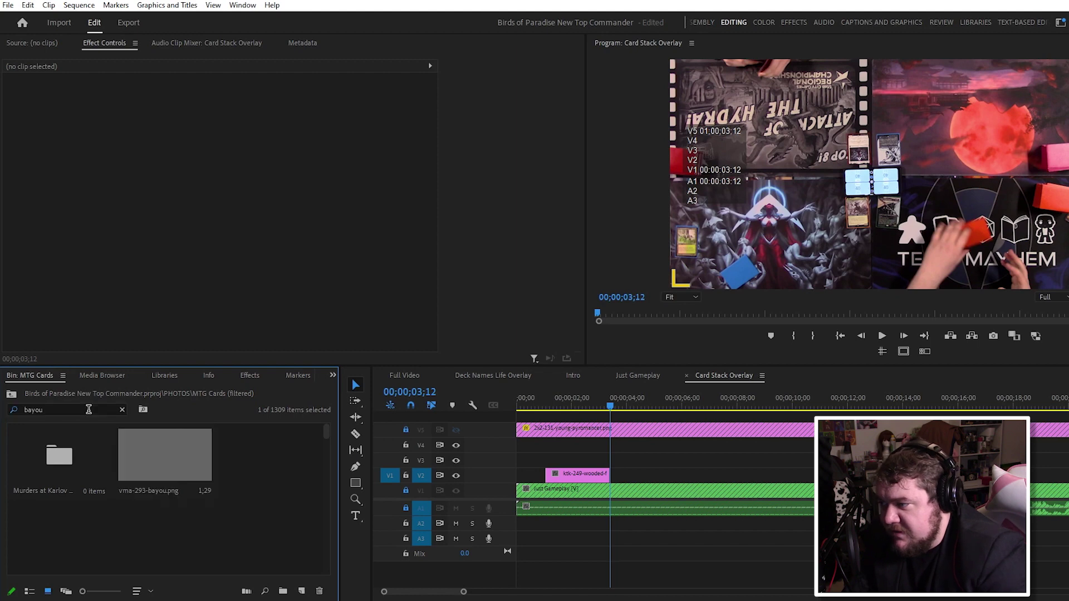
{"action": "left_click", "coordinate": [169, 451]}
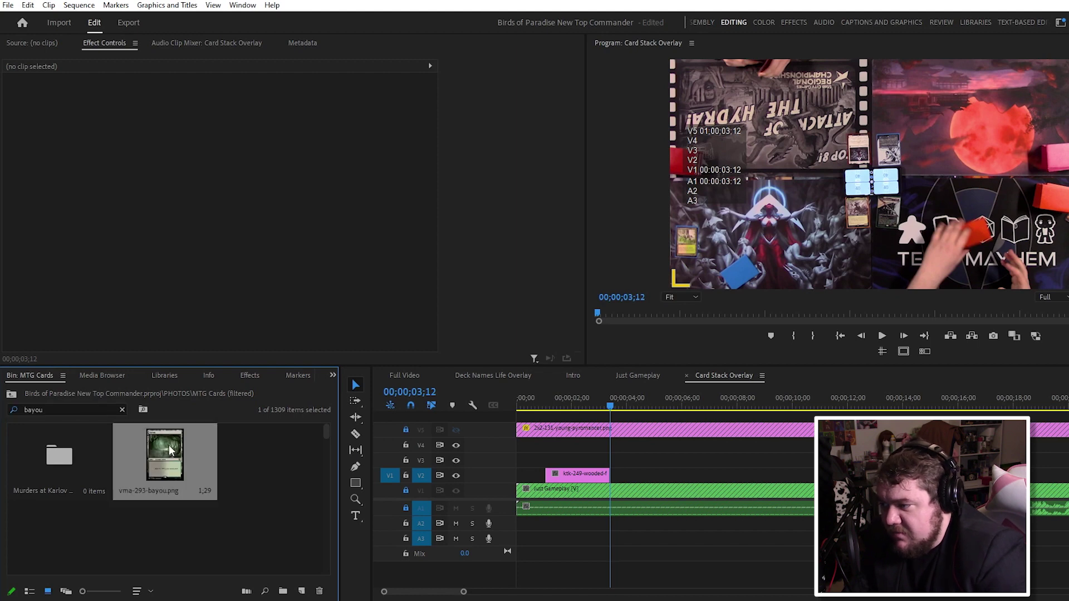
{"action": "key", "text": "period"}
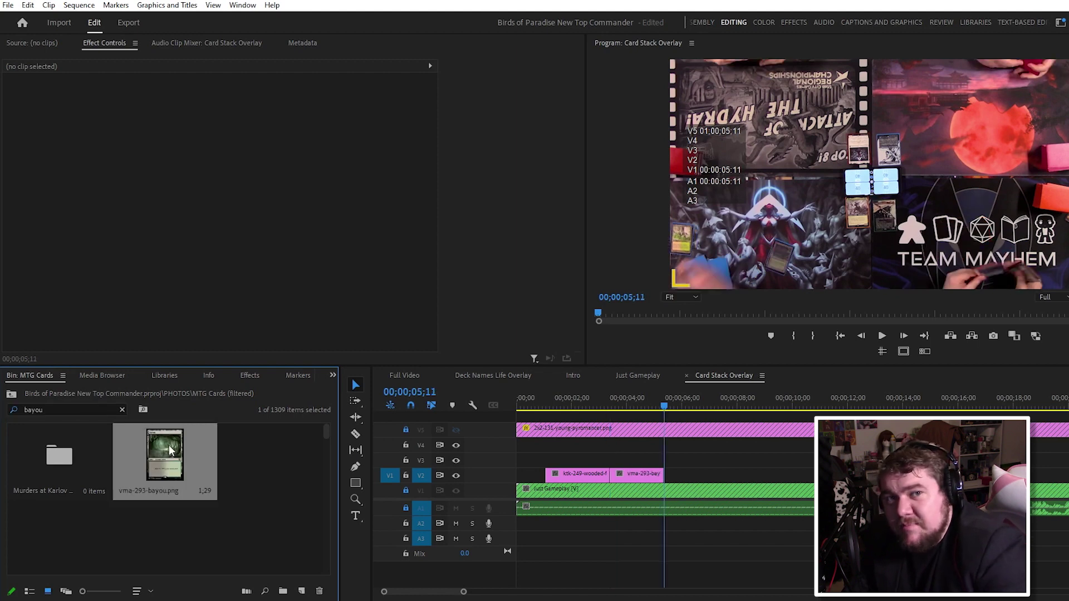
{"action": "left_click", "coordinate": [640, 474]}
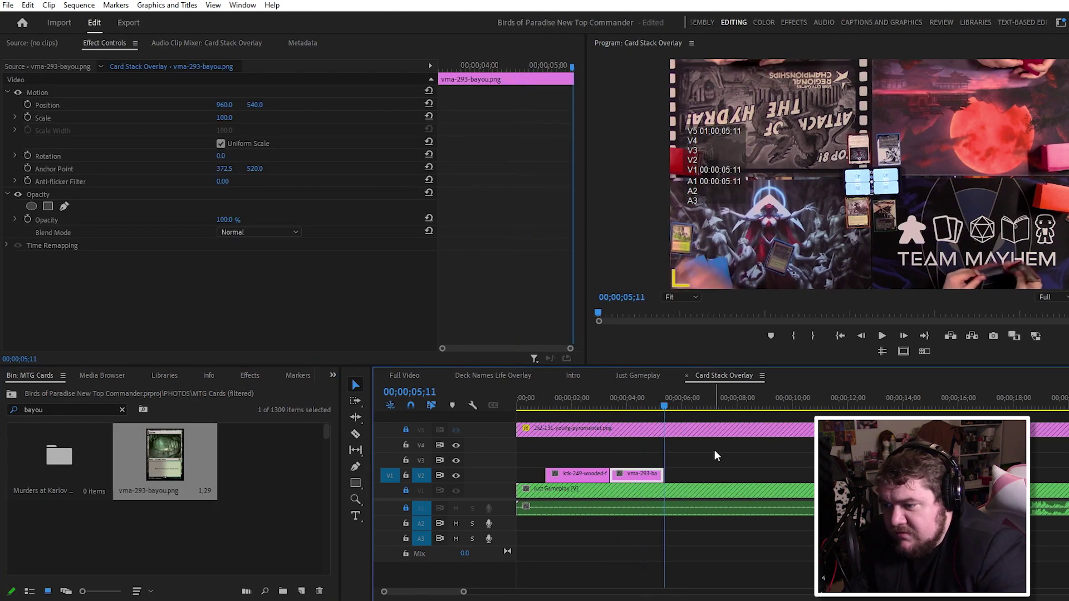
Filter the bin for "sol ring", overwrite the Sol Ring card image onto V2 at 00;00;05;11, and save the project
{"action": "double_click", "coordinate": [83, 409]}
{"action": "type", "text": "sol ring"}
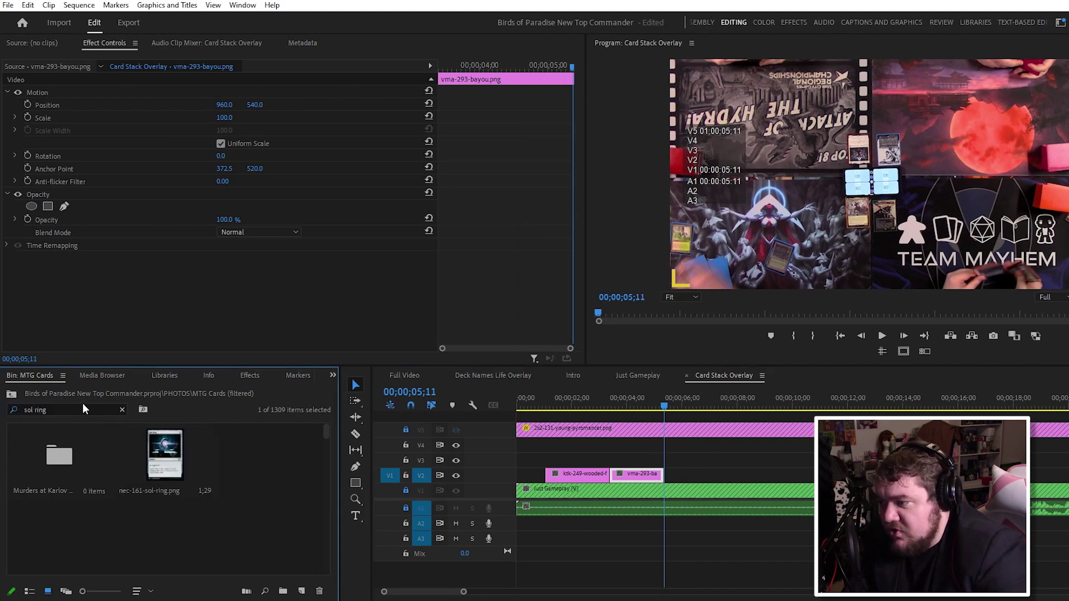
{"action": "left_click", "coordinate": [168, 449]}
{"action": "key", "text": "."}
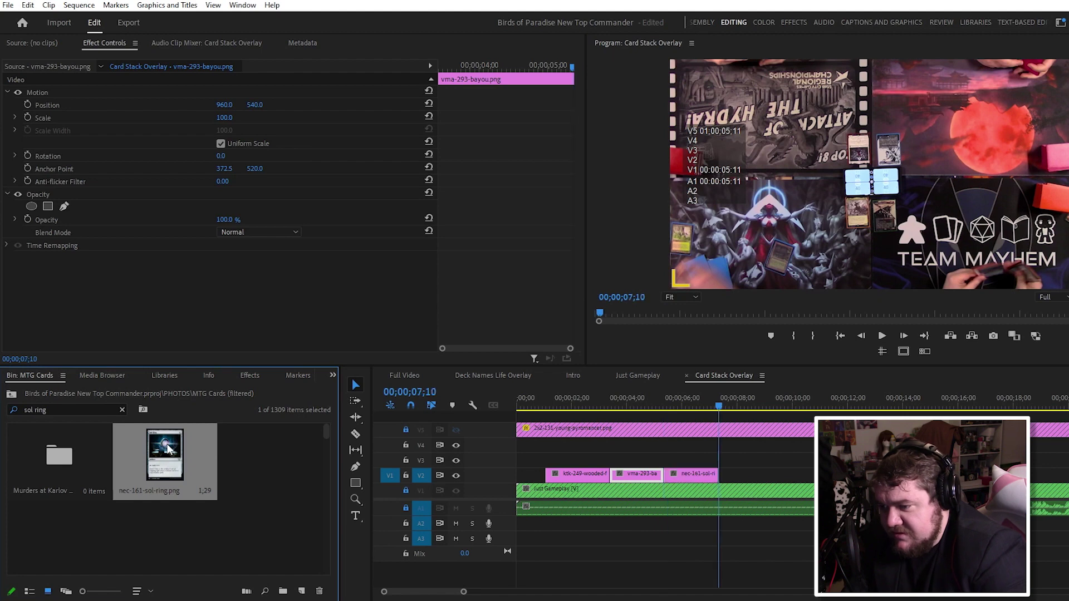
{"action": "key", "text": "ctrl+s"}
Patch the video source to V3 and overwrite a second Sol Ring image onto that track at 00;00;06;23
{"action": "left_click", "coordinate": [656, 399]}
{"action": "left_click_drag", "start_coordinate": [656, 399], "coordinate": [702, 402]}
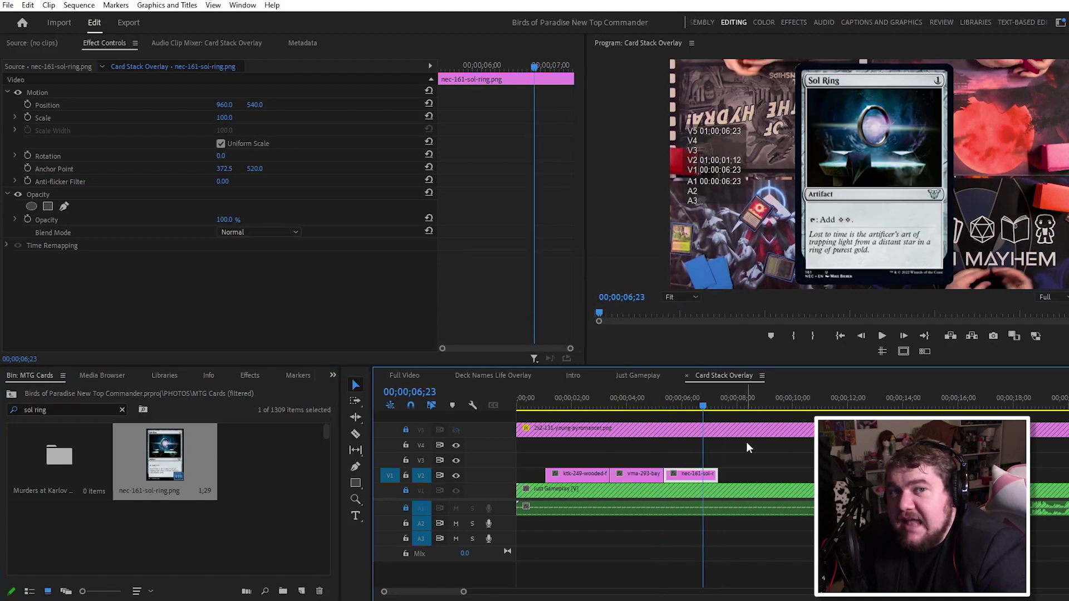
{"action": "left_click_drag", "start_coordinate": [198, 460], "coordinate": [751, 463]}
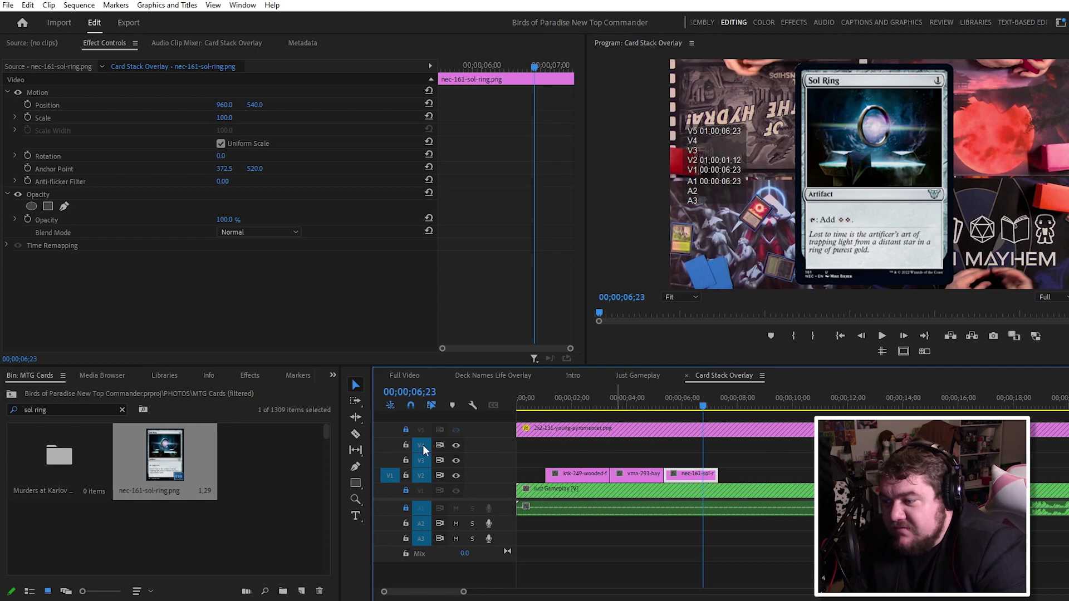
{"action": "left_click", "coordinate": [392, 462]}
{"action": "left_click", "coordinate": [154, 459]}
{"action": "key", "text": "period"}
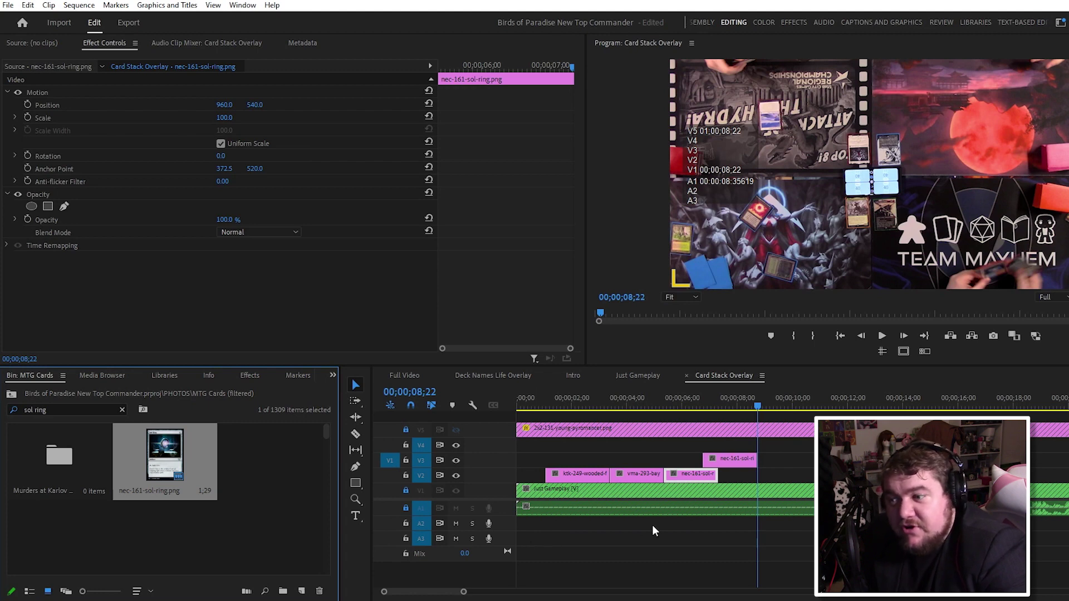
Unlock V5, copy the Young Pyromancer clip, and paste only its Motion attributes onto all card clips on V2 and V3
{"action": "left_click", "coordinate": [406, 430]}
{"action": "left_click", "coordinate": [601, 406]}
{"action": "left_click", "coordinate": [635, 433]}
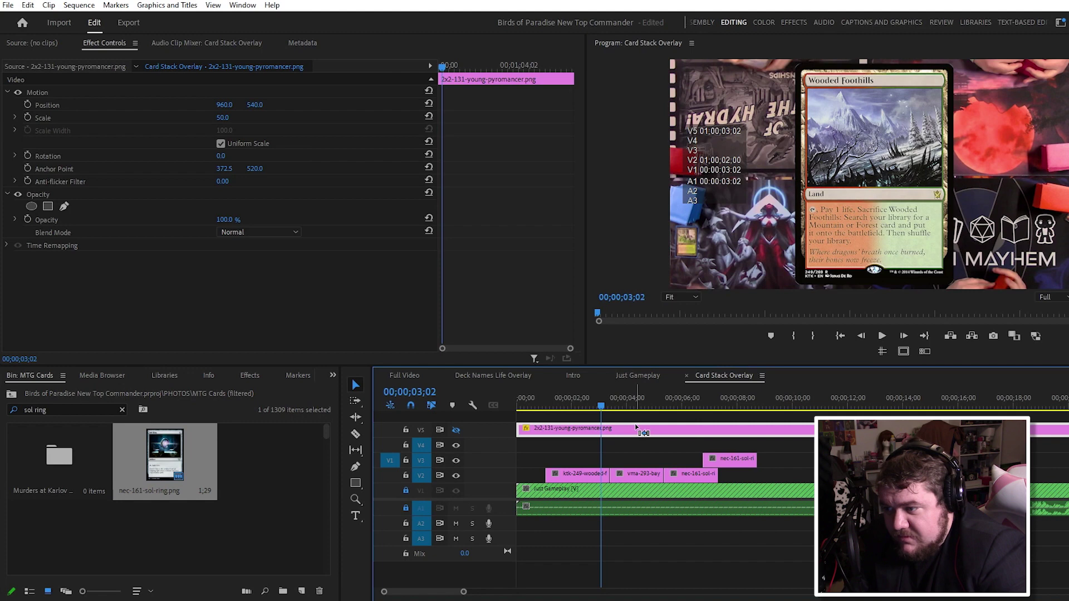
{"action": "left_click_drag", "start_coordinate": [530, 444], "coordinate": [712, 478]}
{"action": "right_click", "coordinate": [734, 458]}
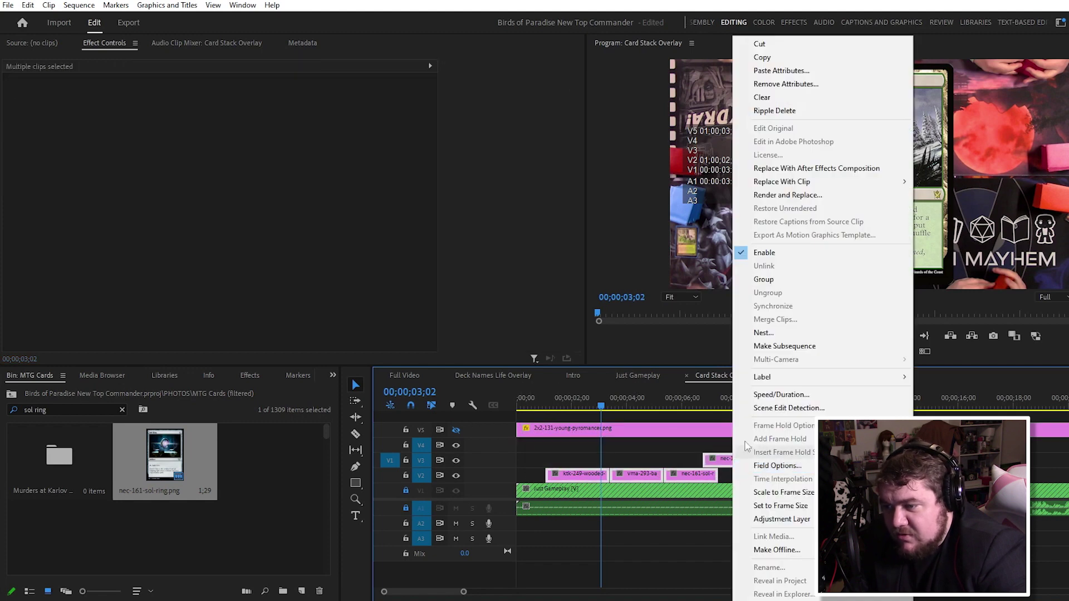
{"action": "left_click", "coordinate": [781, 71]}
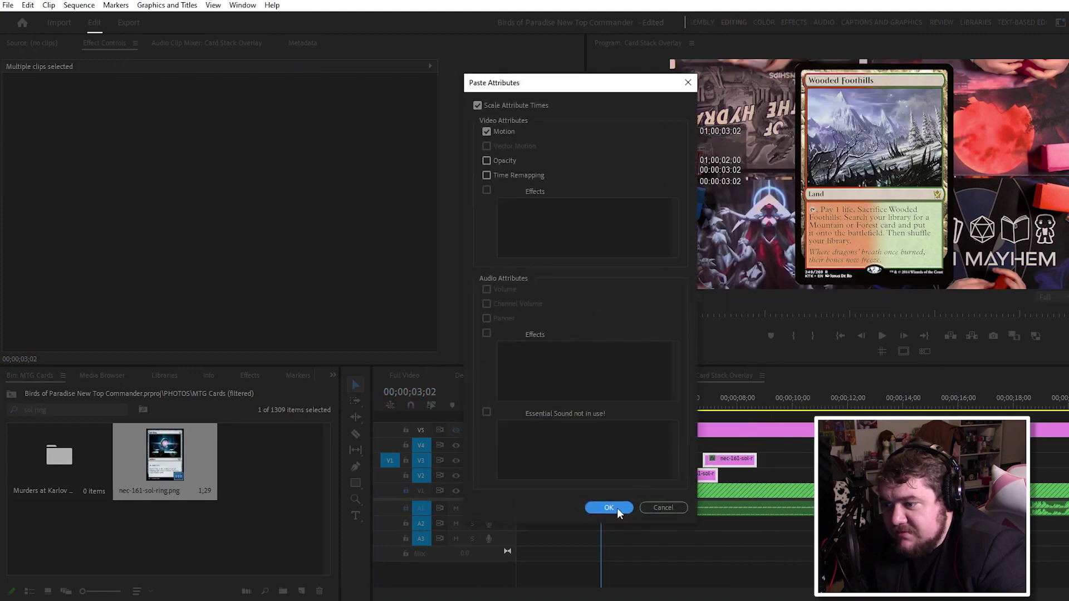
{"action": "left_click", "coordinate": [608, 508]}
Move the V3 Sol Ring clip earlier so that it sits directly above the V2 Sol Ring clip
{"action": "left_click", "coordinate": [699, 405]}
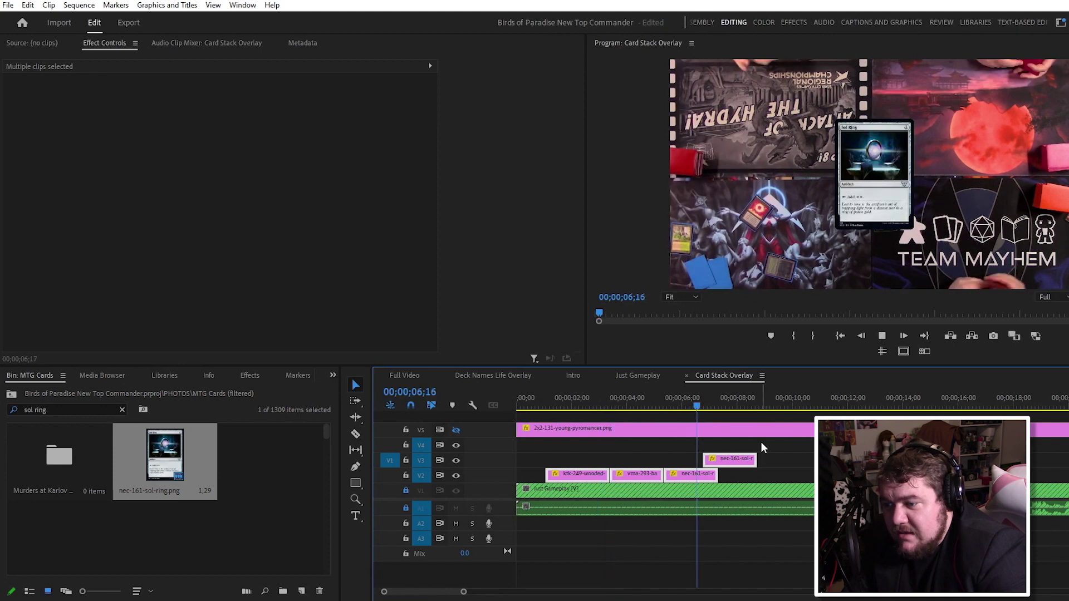
{"action": "mouse_move", "coordinate": [720, 445]}
{"action": "left_mouse_down"}
{"action": "mouse_move", "coordinate": [704, 451]}
{"action": "mouse_move", "coordinate": [718, 450]}
{"action": "left_mouse_up"}
{"action": "left_click", "coordinate": [695, 420]}
{"action": "left_click_drag", "start_coordinate": [691, 406], "coordinate": [682, 406]}
{"action": "left_click_drag", "start_coordinate": [727, 461], "coordinate": [688, 458]}
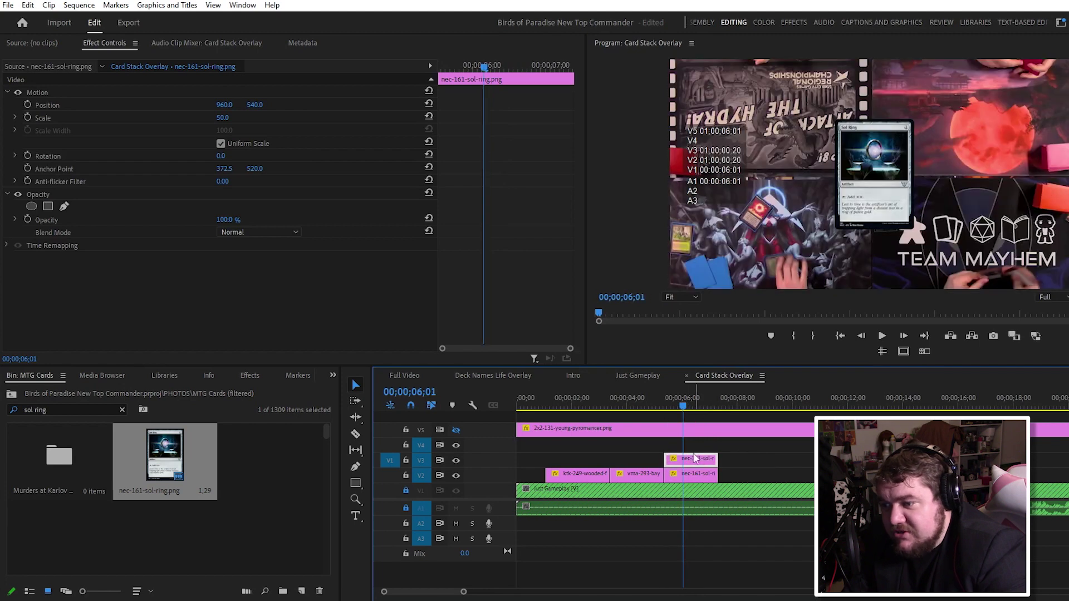
Set the V3 Sol Ring clip's Position to 1000, 650 and deselect the clip
{"action": "left_click", "coordinate": [225, 104]}
{"action": "type", "text": "1000"}
{"action": "key", "text": "Return"}
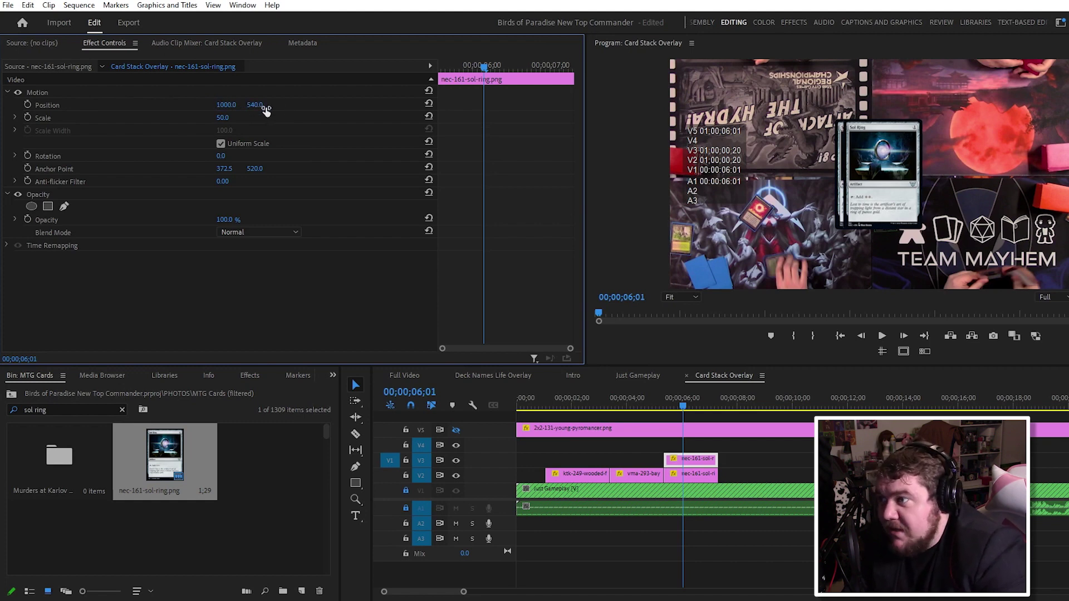
{"action": "left_click", "coordinate": [259, 104]}
{"action": "type", "text": "650"}
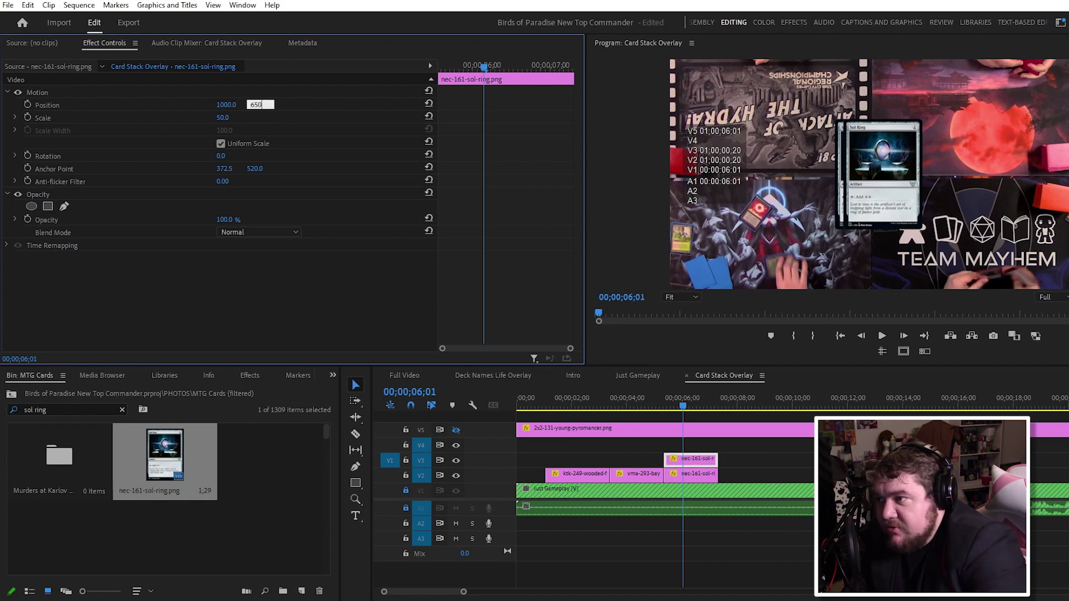
{"action": "key", "text": "Return"}
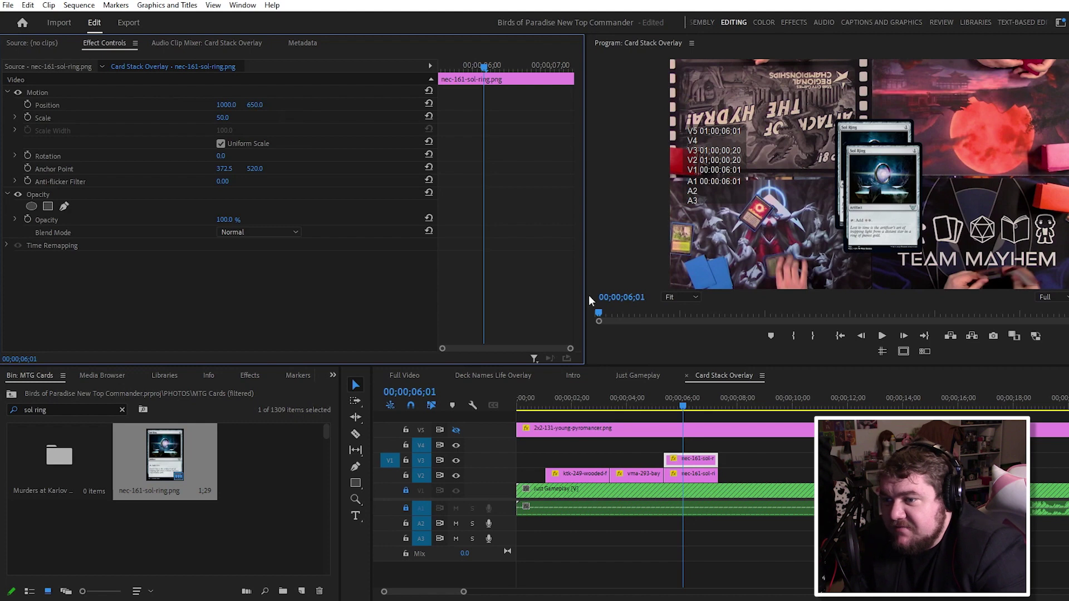
{"action": "left_click", "coordinate": [760, 463]}
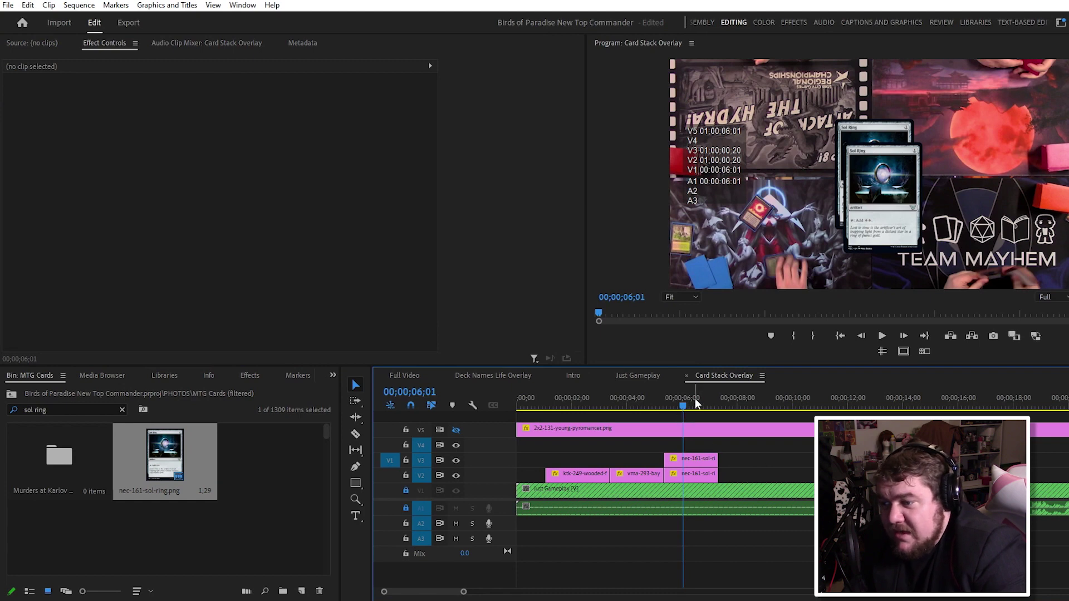
Animate the V3 Sol Ring clip's Position with keyframes at 00;00;06;03 and at the clip's end, 00;00;07;10
{"action": "left_click", "coordinate": [712, 403]}
{"action": "left_click_drag", "start_coordinate": [713, 404], "coordinate": [718, 410]}
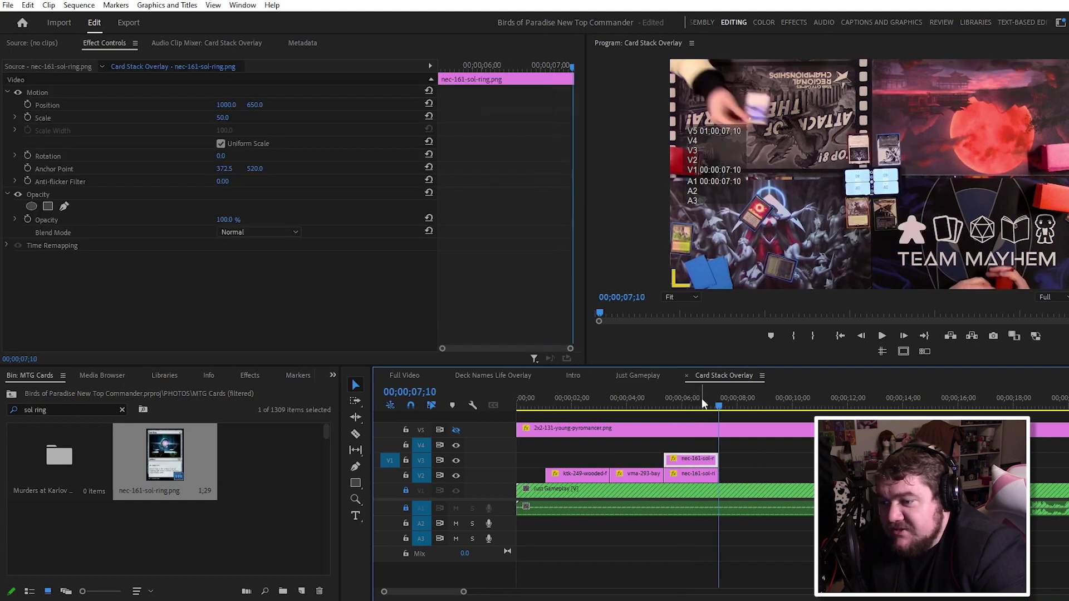
{"action": "left_click", "coordinate": [686, 399]}
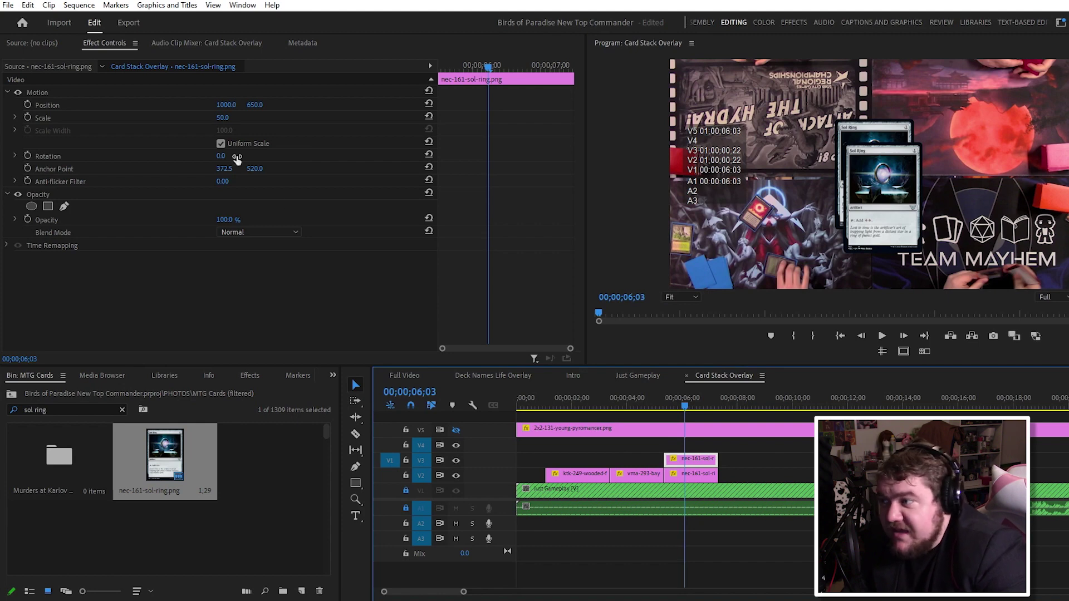
{"action": "left_click", "coordinate": [27, 105]}
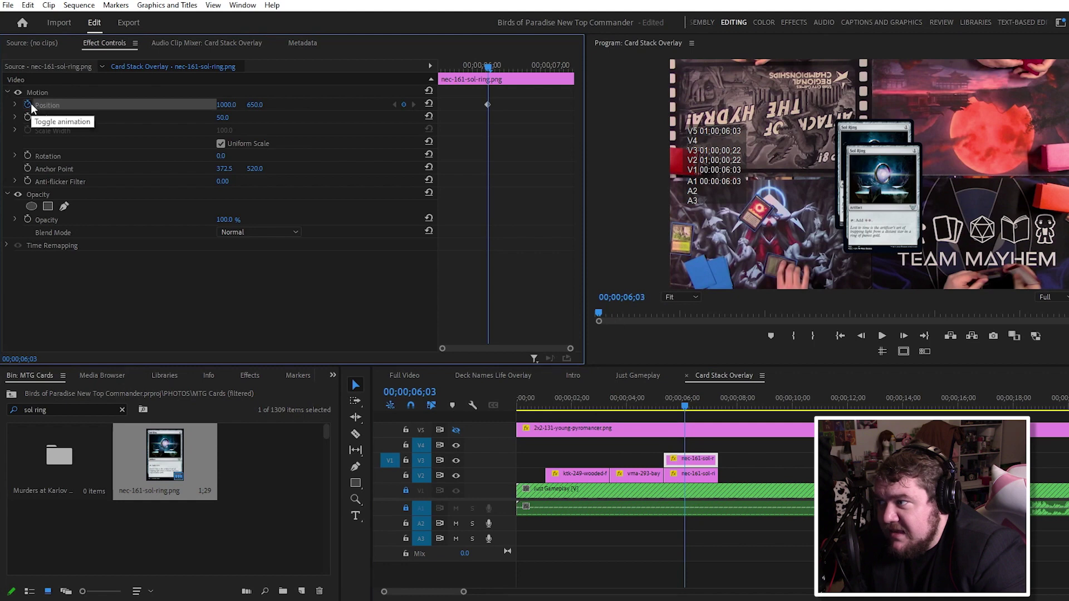
{"action": "left_click_drag", "start_coordinate": [693, 405], "coordinate": [718, 405]}
{"action": "left_click", "coordinate": [401, 104]}
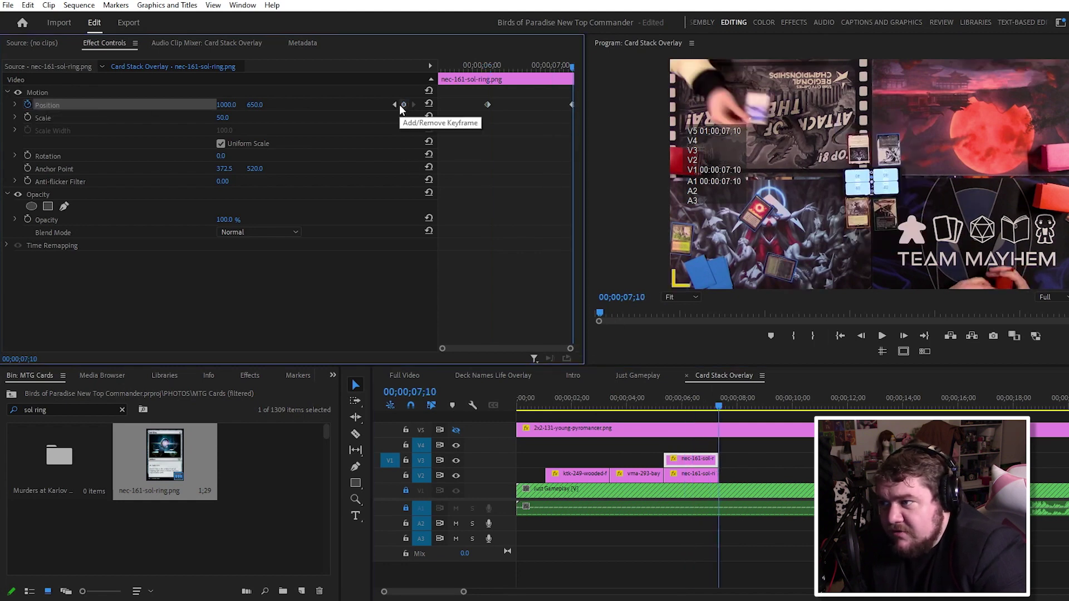
Set the V3 Sol Ring clip's ending Position keyframe to 960, 540 and play back the movement
{"action": "left_click", "coordinate": [226, 105]}
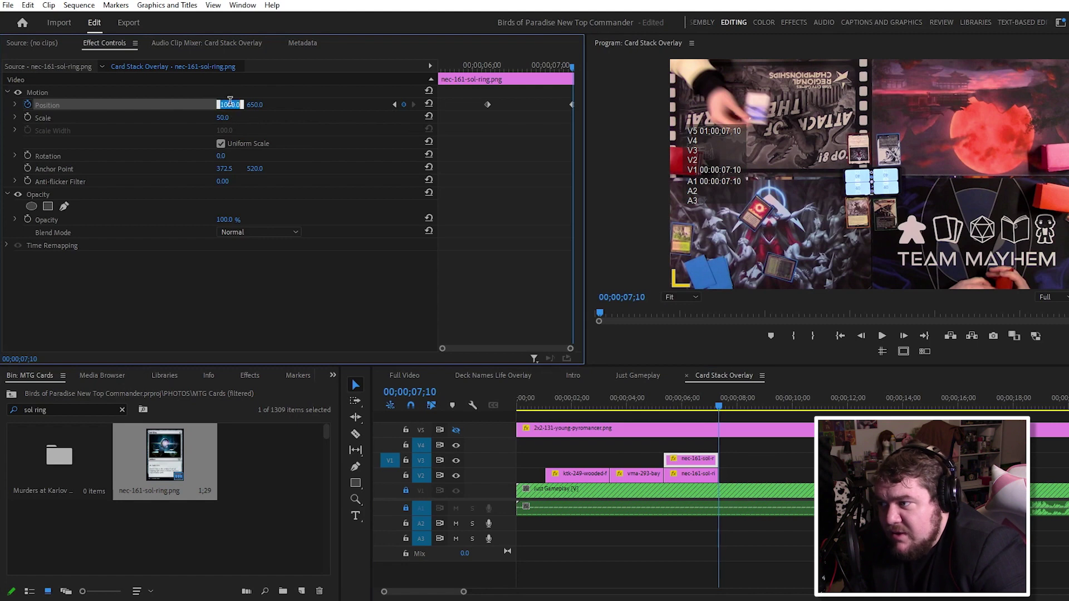
{"action": "type", "text": "960"}
{"action": "key", "text": "Tab"}
{"action": "type", "text": "540"}
{"action": "key", "text": "Return"}
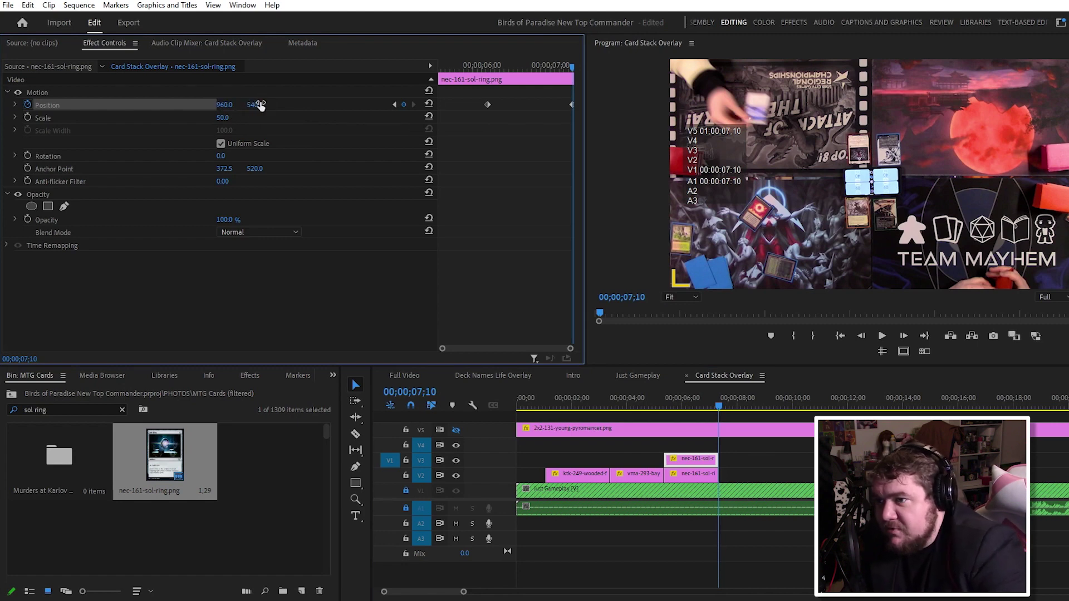
{"action": "left_click", "coordinate": [687, 399]}
{"action": "key", "text": "space"}
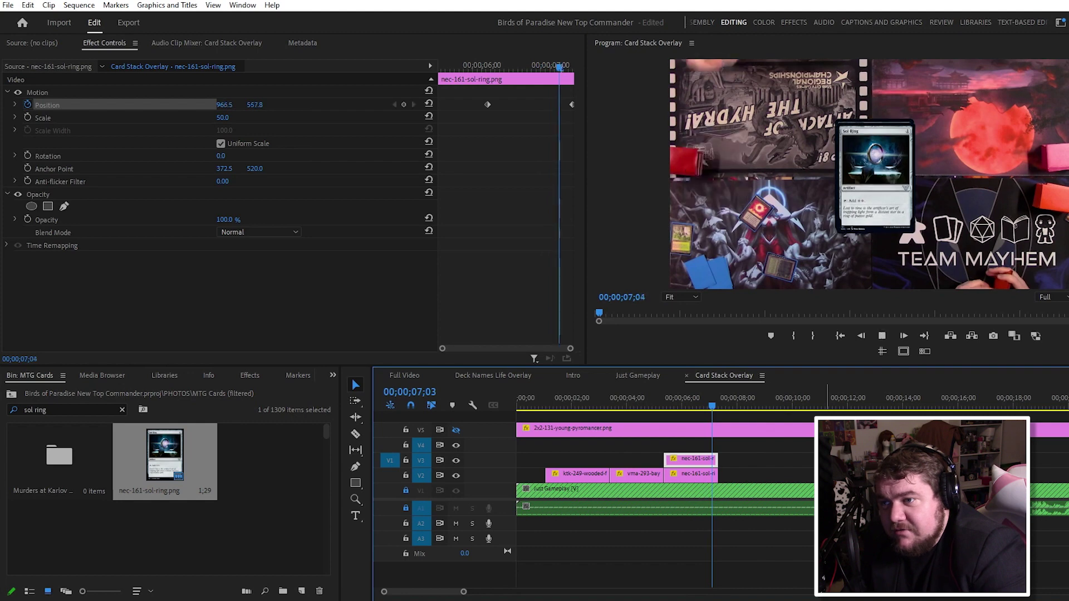
{"action": "key", "text": "space"}
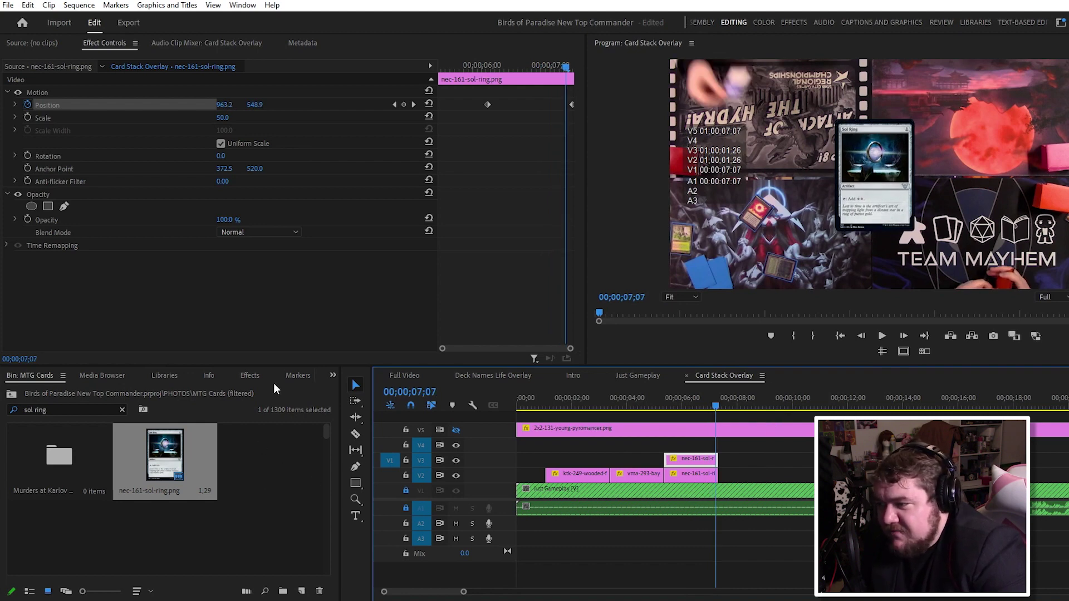
Apply a Cross Dissolve to the end of the V2 Sol Ring clip, preview it, and save the project
{"action": "left_click", "coordinate": [251, 376]}
{"action": "left_click", "coordinate": [7, 469]}
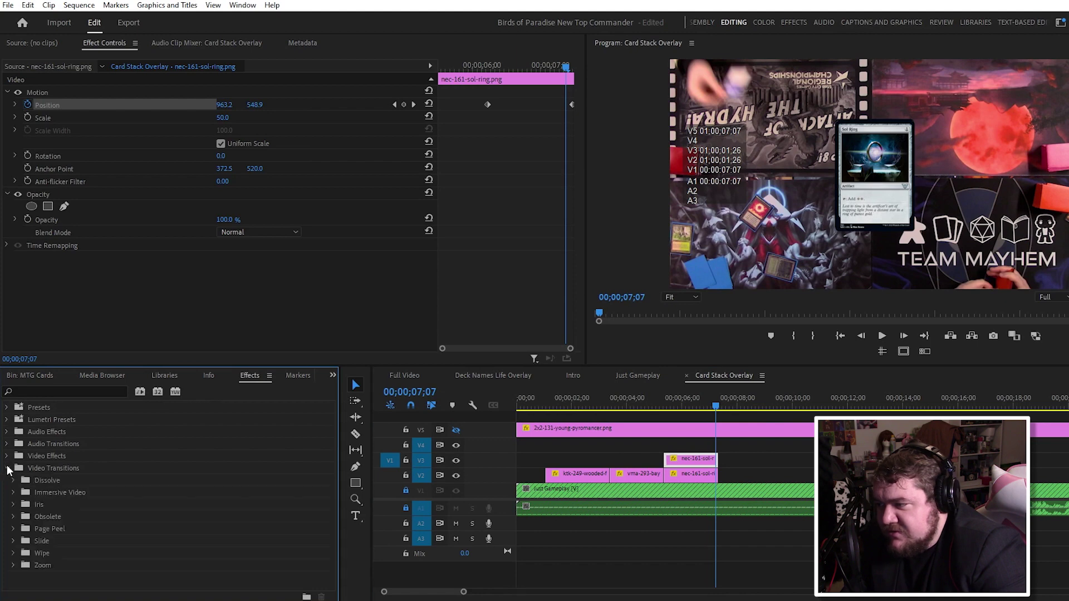
{"action": "left_click", "coordinate": [13, 480]}
{"action": "left_click_drag", "start_coordinate": [63, 503], "coordinate": [713, 474]}
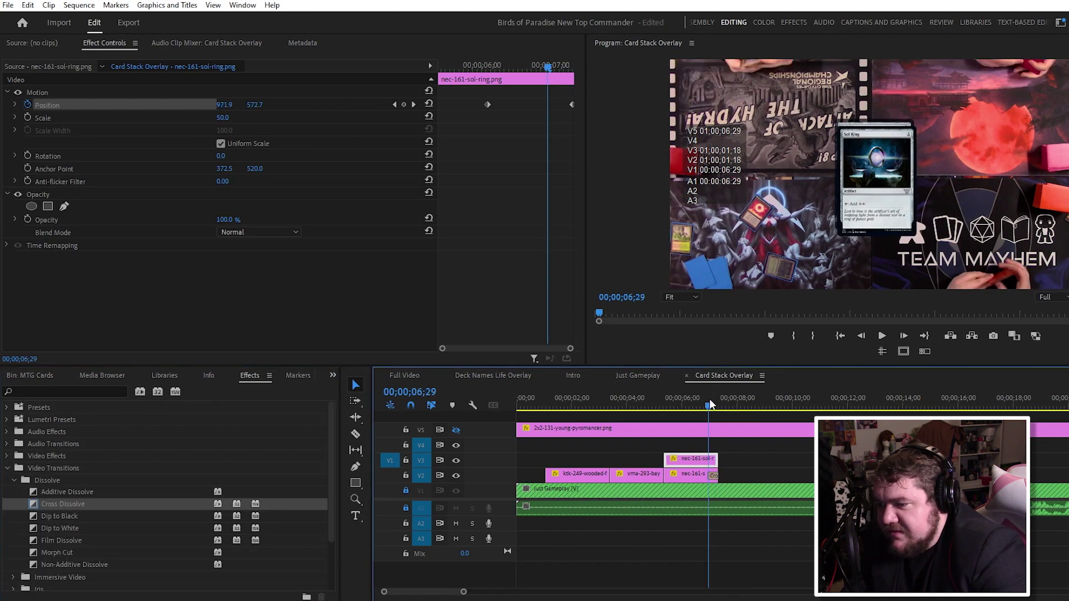
{"action": "left_click_drag", "start_coordinate": [709, 399], "coordinate": [692, 409]}
{"action": "key", "text": "space"}
{"action": "key", "text": "space"}
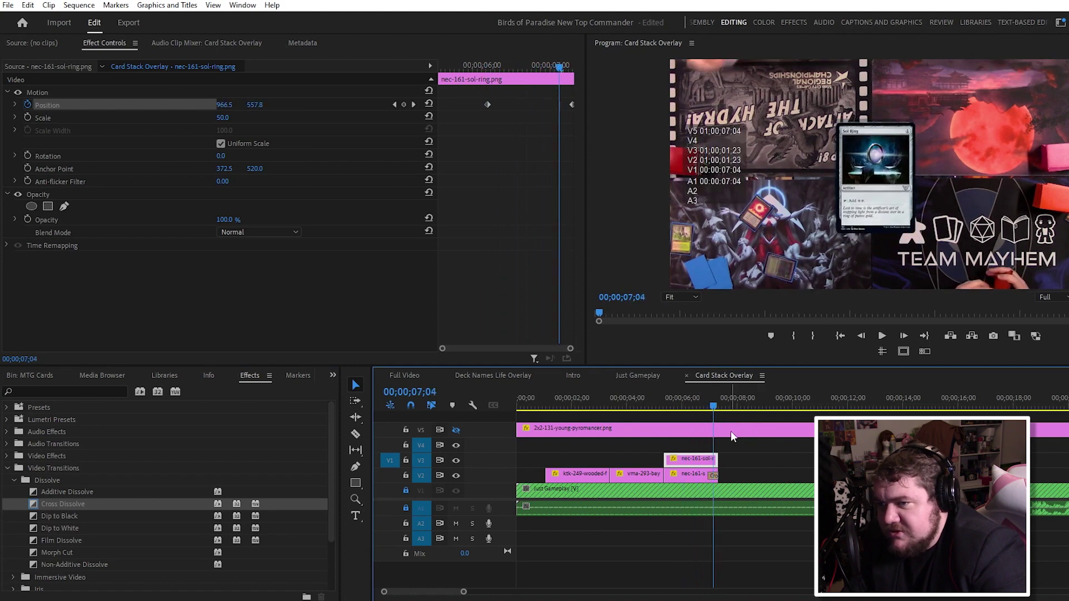
{"action": "key", "text": "ctrl+s"}
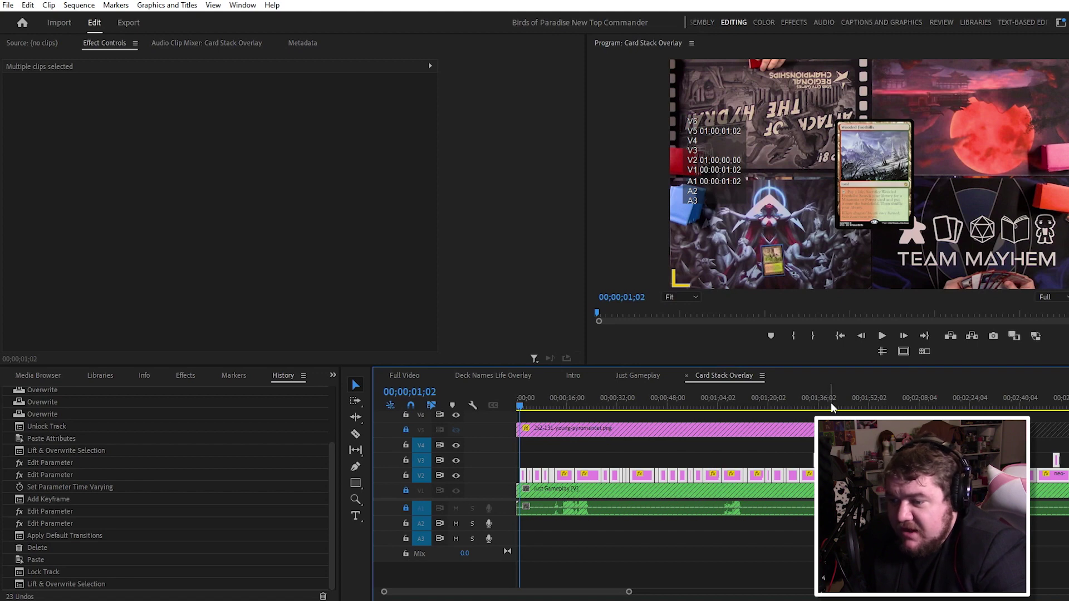
Examine the stacked card clips further along the sequence, around 00;03;11;29 and 00;03;19;12
{"action": "left_click", "coordinate": [981, 405]}
{"action": "left_click_drag", "start_coordinate": [996, 409], "coordinate": [706, 427]}
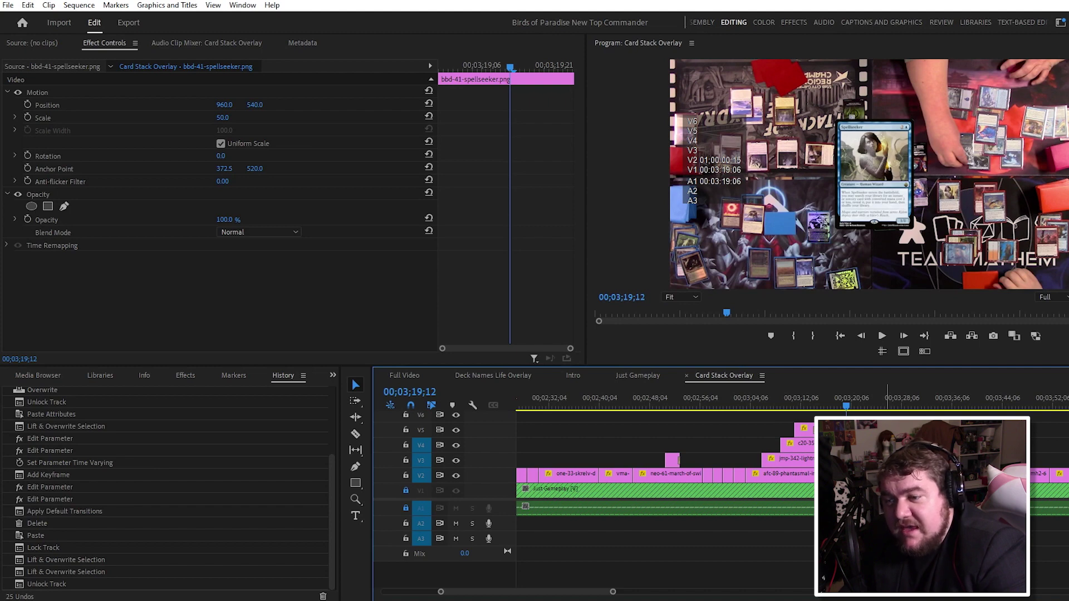
{"action": "left_click", "coordinate": [798, 400]}
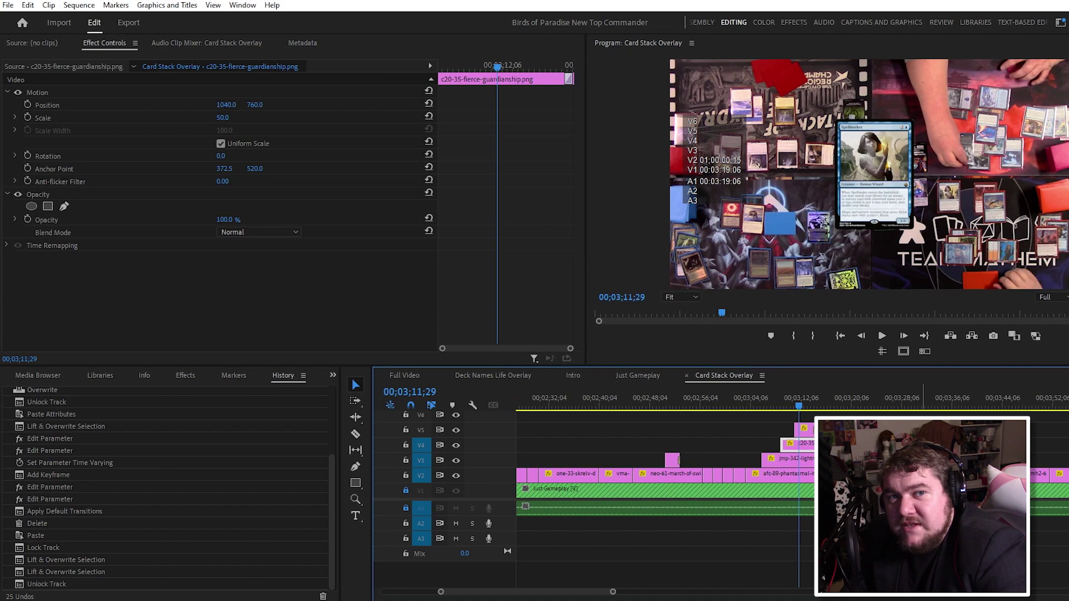
Compare the Position settings of the stacked Lightning Bolt, Fierce Guardianship and Swan Song clips around 00;03;11;29, and save the project
{"action": "left_click", "coordinate": [810, 461]}
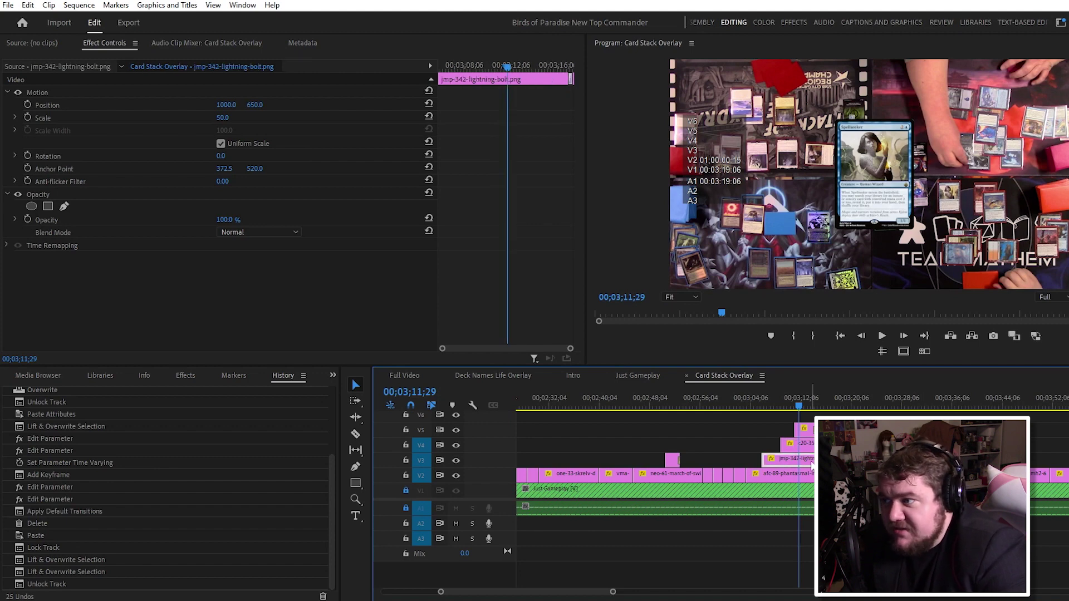
{"action": "left_click", "coordinate": [807, 444]}
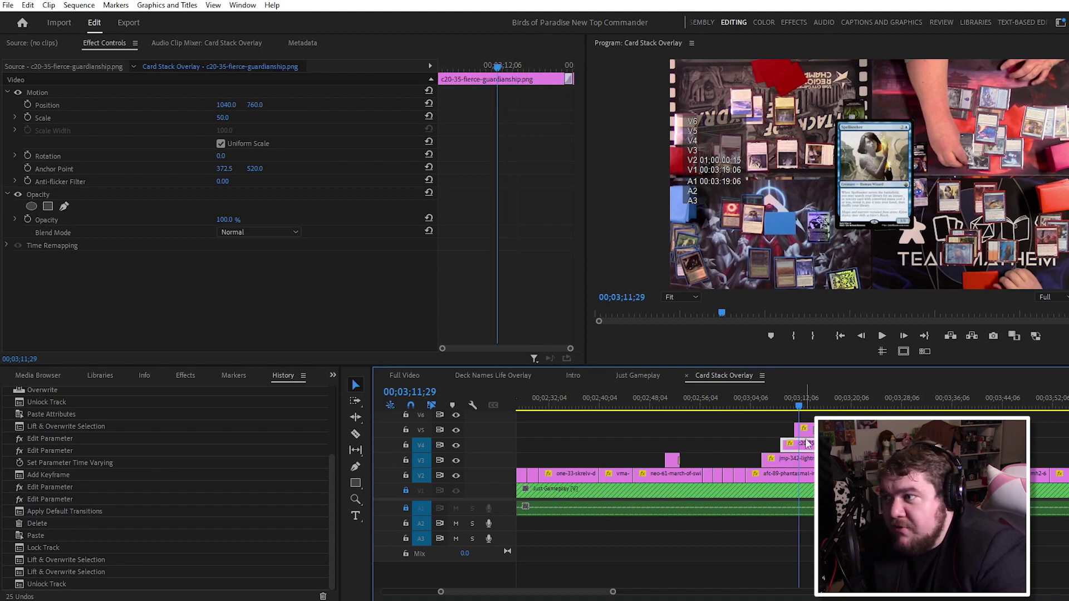
{"action": "left_click", "coordinate": [805, 430]}
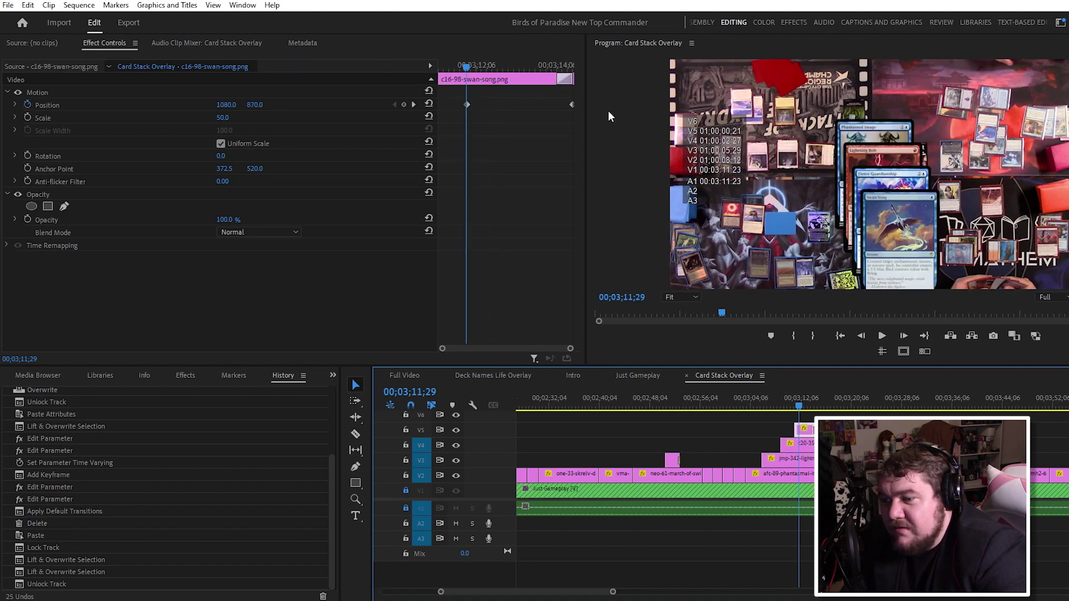
{"action": "key", "text": "Down"}
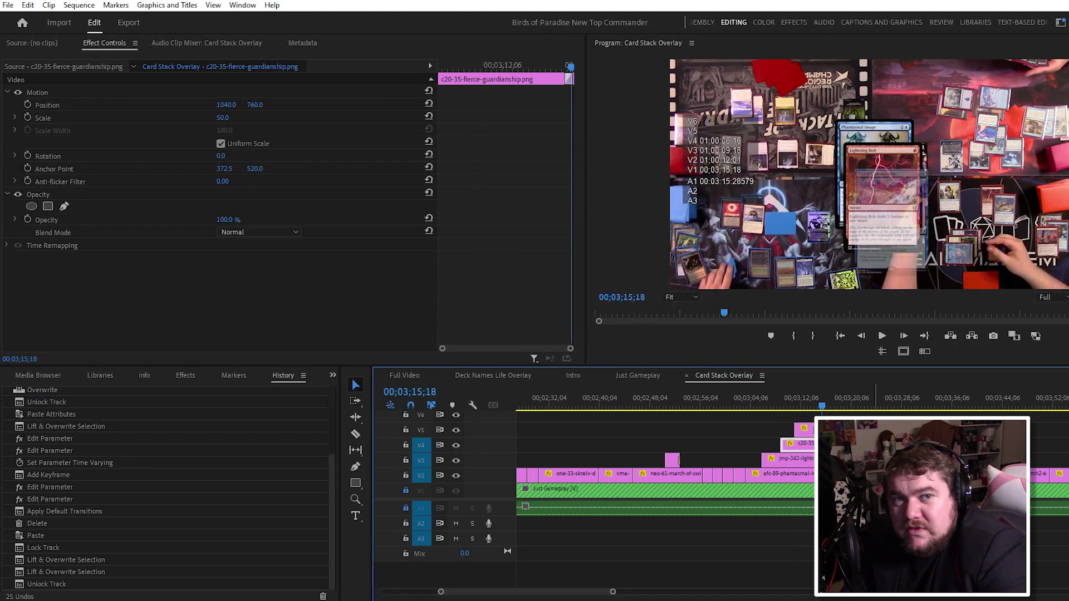
{"action": "scroll", "coordinate": [663, 462], "scroll_direction": "up", "scroll_amount": 2}
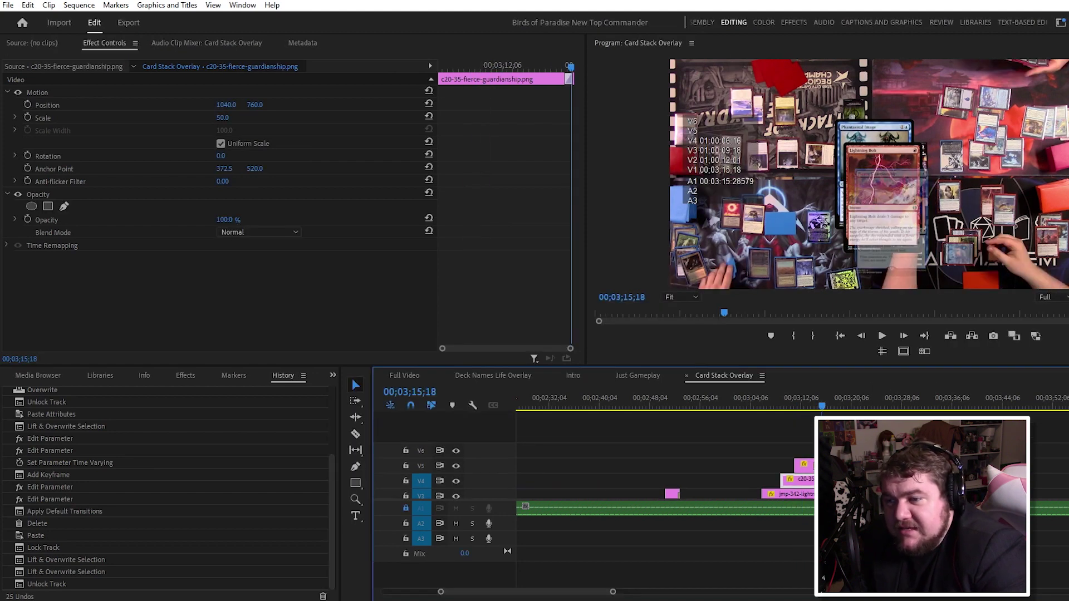
{"action": "scroll", "coordinate": [662, 473], "scroll_direction": "down", "scroll_amount": 1}
{"action": "key", "text": "ctrl+s"}
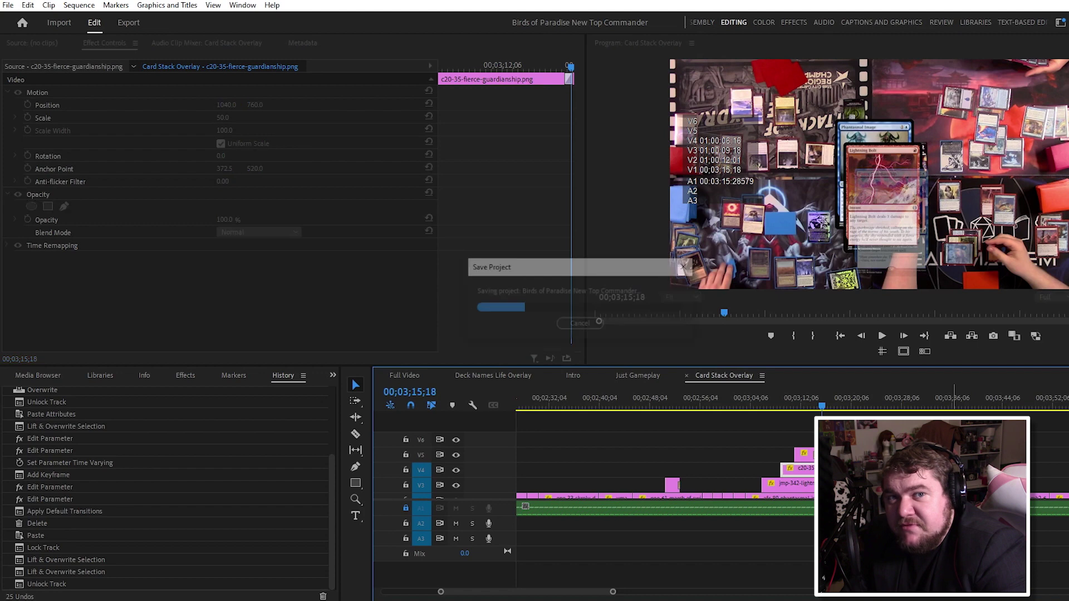
{"action": "key", "text": "minus"}
{"action": "key", "text": "minus"}
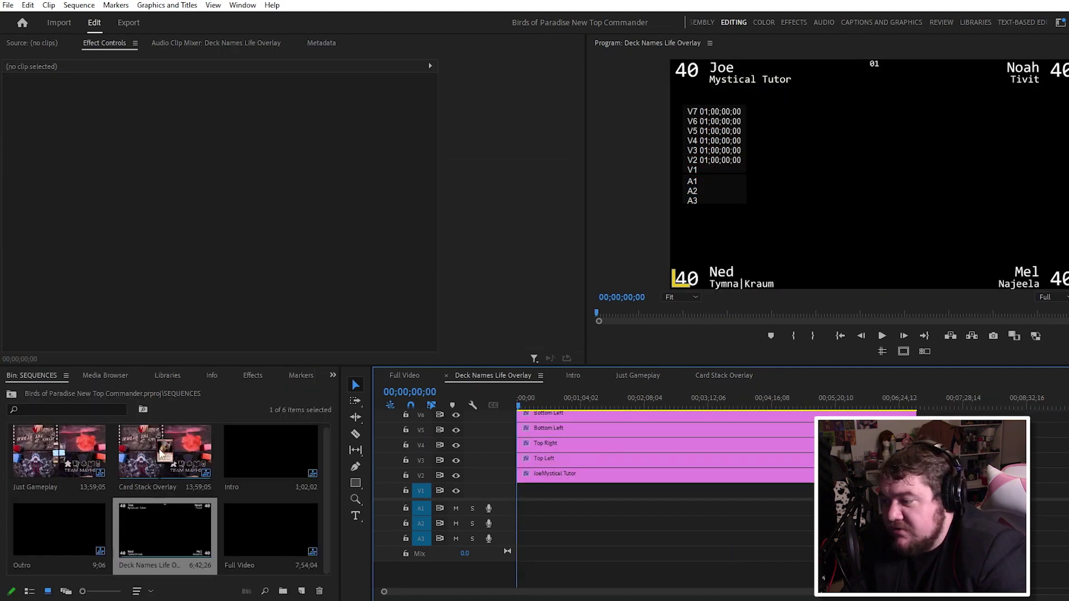
Place the Card Stack Overlay sequence on V1 at the start of the Deck Names Life Overlay timeline and save the project
{"action": "left_click", "coordinate": [160, 455]}
{"action": "left_click_drag", "start_coordinate": [142, 440], "coordinate": [729, 479]}
{"action": "key", "text": "ctrl+s"}
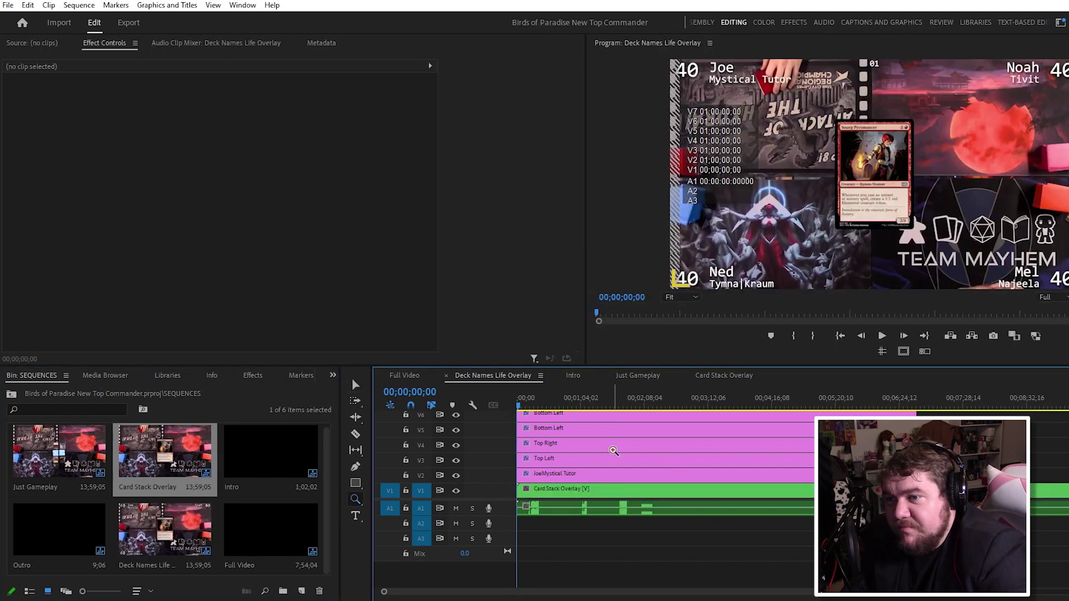
At 00;00;29;07, replace the video frame's bottom-left label with the new player's name and the deck name Vishgraaz
{"action": "key", "text": "="}
{"action": "left_click", "coordinate": [576, 399]}
{"action": "left_click", "coordinate": [640, 508]}
{"action": "left_click", "coordinate": [705, 564]}
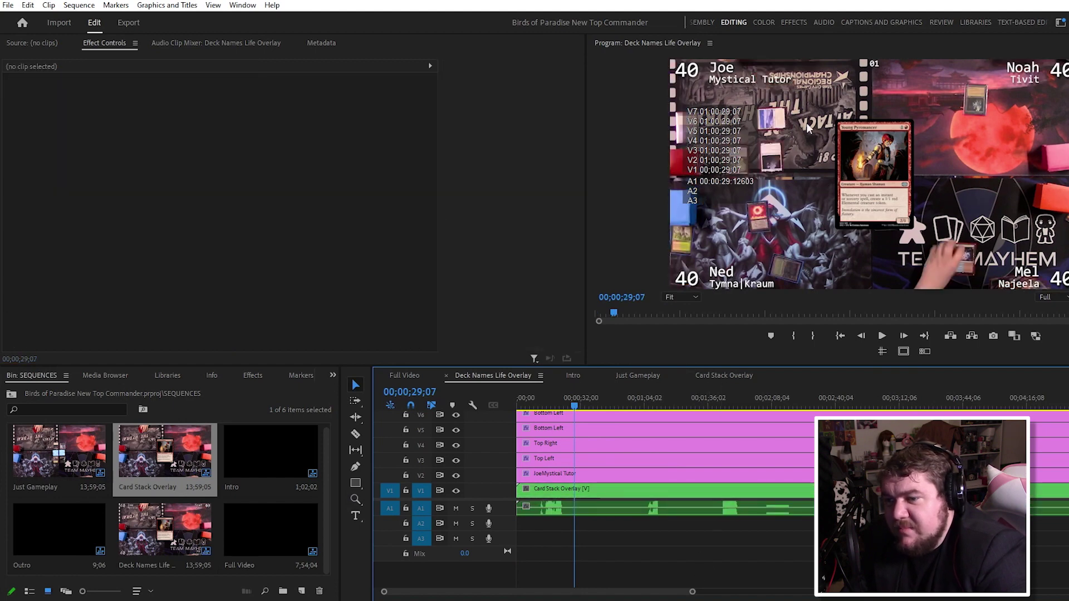
{"action": "double_click", "coordinate": [756, 79]}
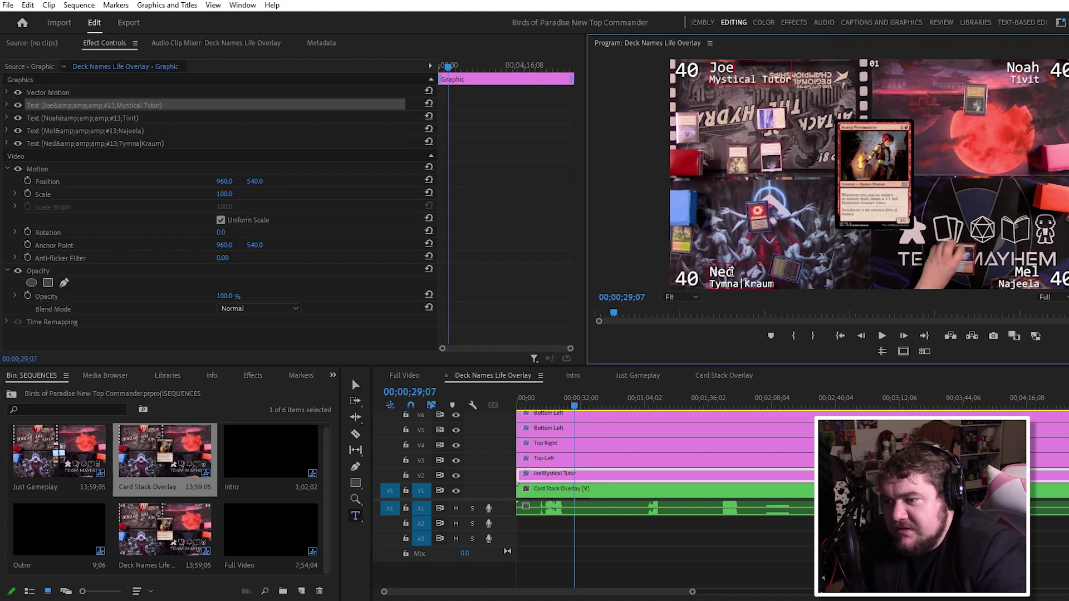
{"action": "left_click", "coordinate": [740, 272]}
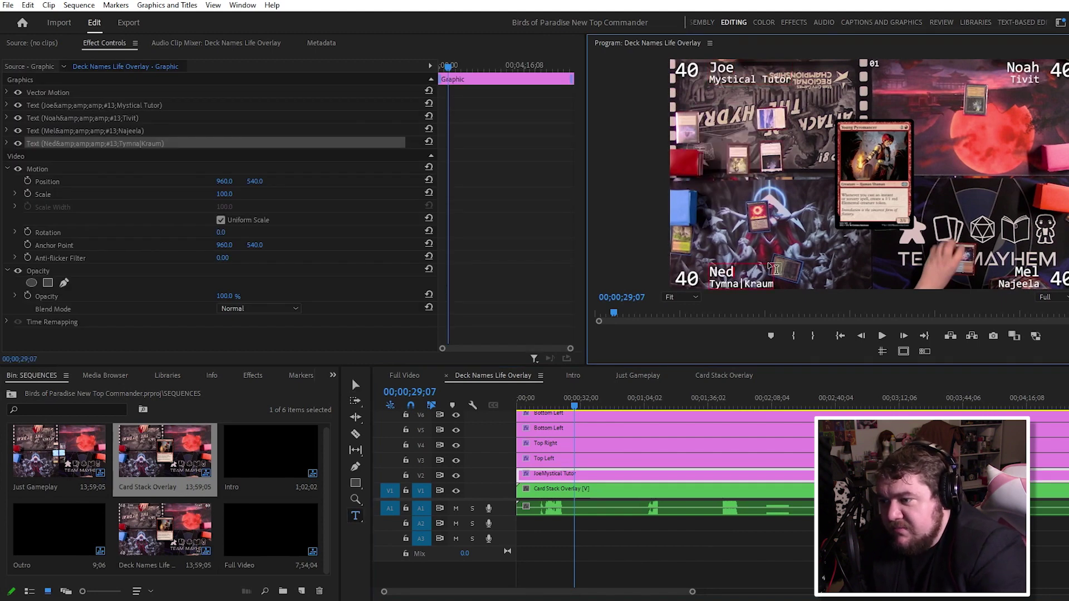
{"action": "key", "text": "BackSpace"}
{"action": "key", "text": "BackSpace"}
{"action": "key", "text": "BackSpace"}
{"action": "type", "text": "Evan"}
{"action": "key", "text": "BackSpace"}
{"action": "key", "text": "BackSpace"}
{"action": "key", "text": "BackSpace"}
{"action": "key", "text": "BackSpace"}
{"action": "key", "text": "BackSpace"}
{"action": "key", "text": "BackSpace"}
{"action": "key", "text": "BackSpace"}
{"action": "key", "text": "BackSpace"}
{"action": "key", "text": "BackSpace"}
{"action": "key", "text": "BackSpace"}
{"action": "type", "text": "Vishgraaz"}
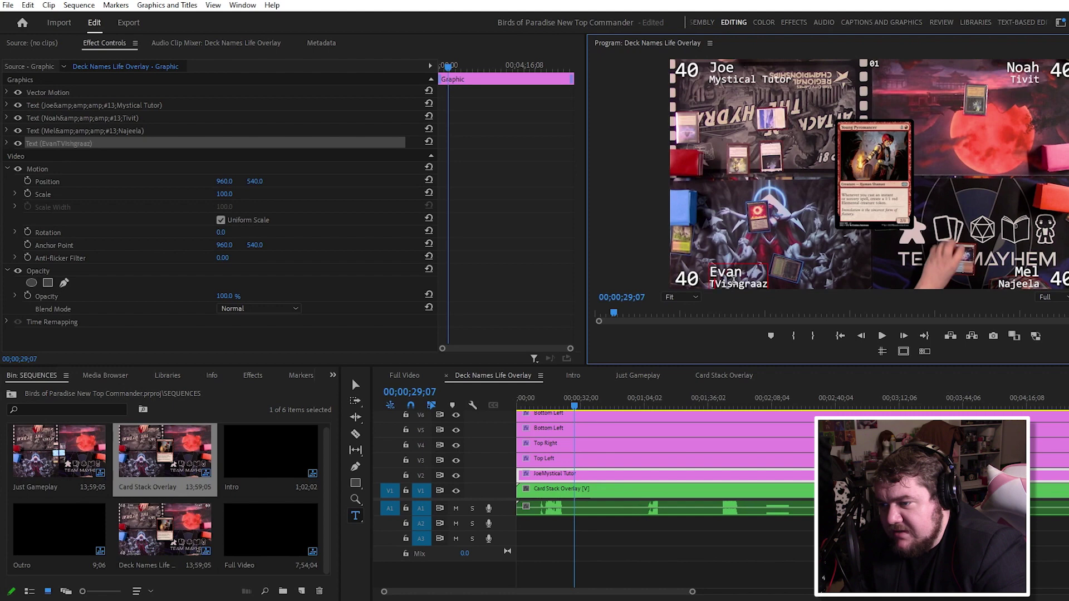
{"action": "key", "text": "Home"}
{"action": "key", "text": "Delete"}
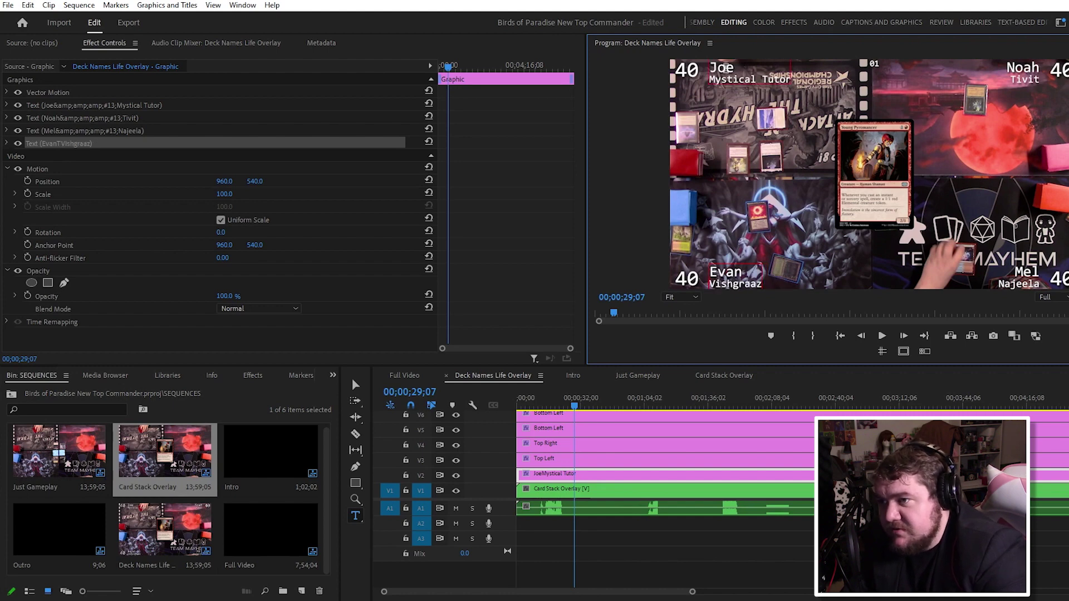
Replace the top-left label of the video frame with the new player's name and the deck name Elesh Norn
{"action": "left_click", "coordinate": [724, 68]}
{"action": "key", "text": "Delete"}
{"action": "key", "text": "BackSpace"}
{"action": "key", "text": "BackSpace"}
{"action": "type", "text": "Ashe"}
{"action": "key", "text": "BackSpace"}
{"action": "key", "text": "BackSpace"}
{"action": "key", "text": "BackSpace"}
{"action": "key", "text": "BackSpace"}
{"action": "key", "text": "BackSpace"}
{"action": "key", "text": "BackSpace"}
{"action": "key", "text": "BackSpace"}
{"action": "key", "text": "BackSpace"}
{"action": "key", "text": "BackSpace"}
{"action": "key", "text": "BackSpace"}
{"action": "key", "text": "BackSpace"}
{"action": "key", "text": "BackSpace"}
{"action": "key", "text": "BackSpace"}
{"action": "key", "text": "BackSpace"}
{"action": "type", "text": "Elesh Norn"}
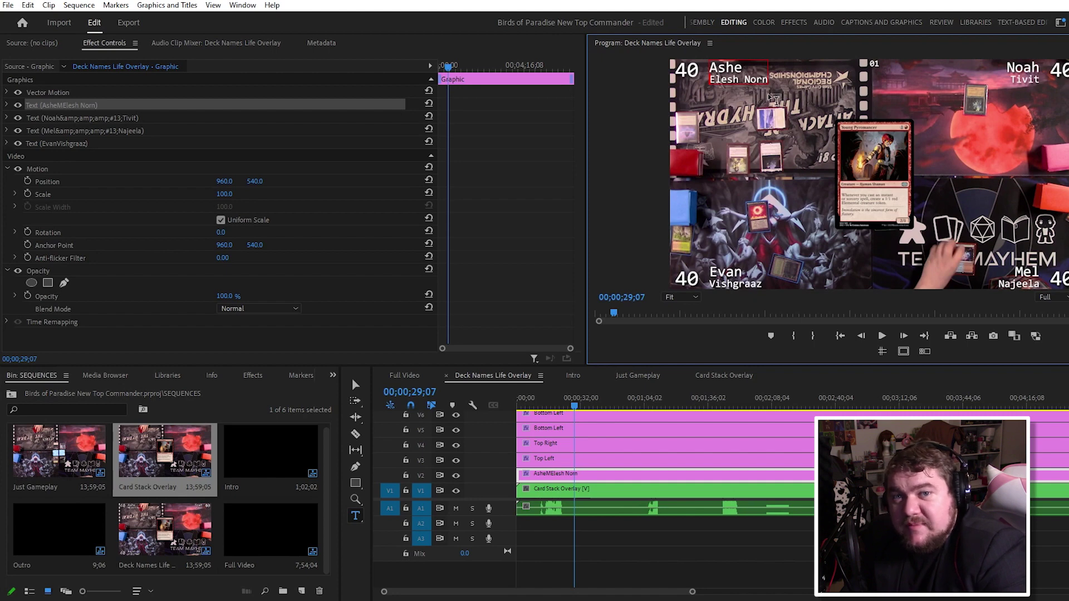
Replace the top-right label of the video frame with the new player's name and the deck name Unctus
{"action": "left_click", "coordinate": [1029, 75]}
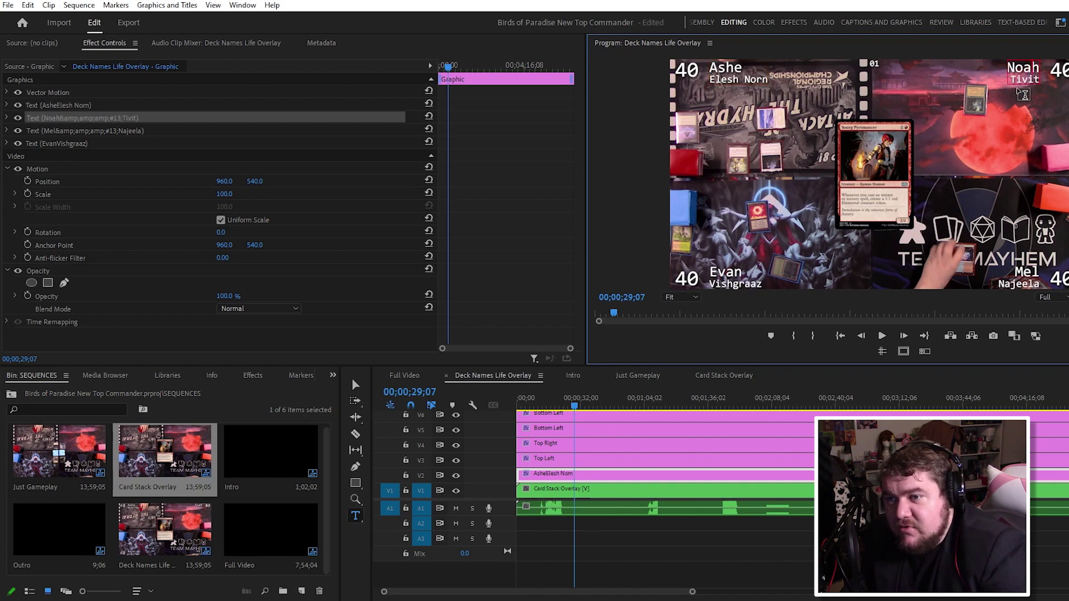
{"action": "key", "text": "BackSpace"}
{"action": "key", "text": "BackSpace"}
{"action": "key", "text": "BackSpace"}
{"action": "type", "text": "Jo"}
{"action": "type", "text": "sh"}
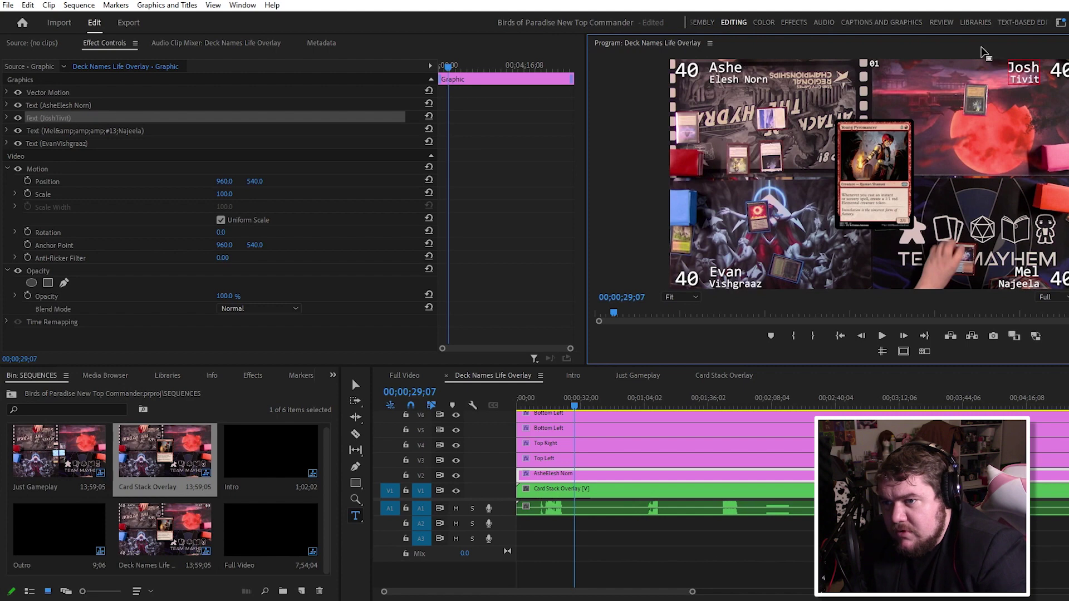
{"action": "key", "text": "BackSpace"}
{"action": "key", "text": "BackSpace"}
{"action": "key", "text": "BackSpace"}
{"action": "key", "text": "BackSpace"}
{"action": "type", "text": "Unctus"}
Replace the bottom-right label with the new player's name and the deck name Ovika, and save the project
{"action": "left_click", "coordinate": [958, 283]}
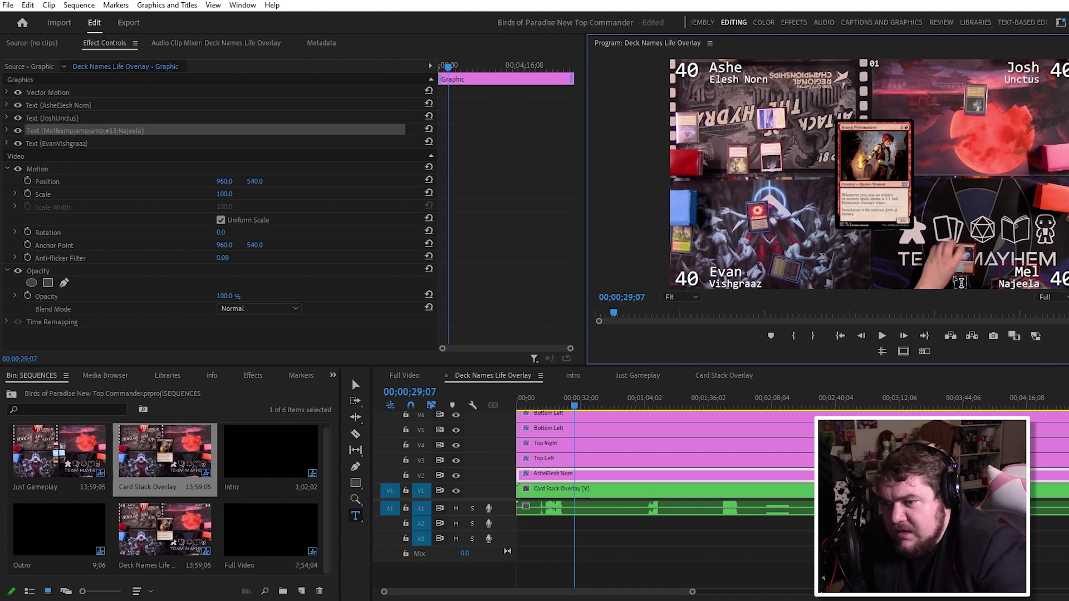
{"action": "key", "text": "BackSpace"}
{"action": "key", "text": "BackSpace"}
{"action": "type", "text": "Tanner "}
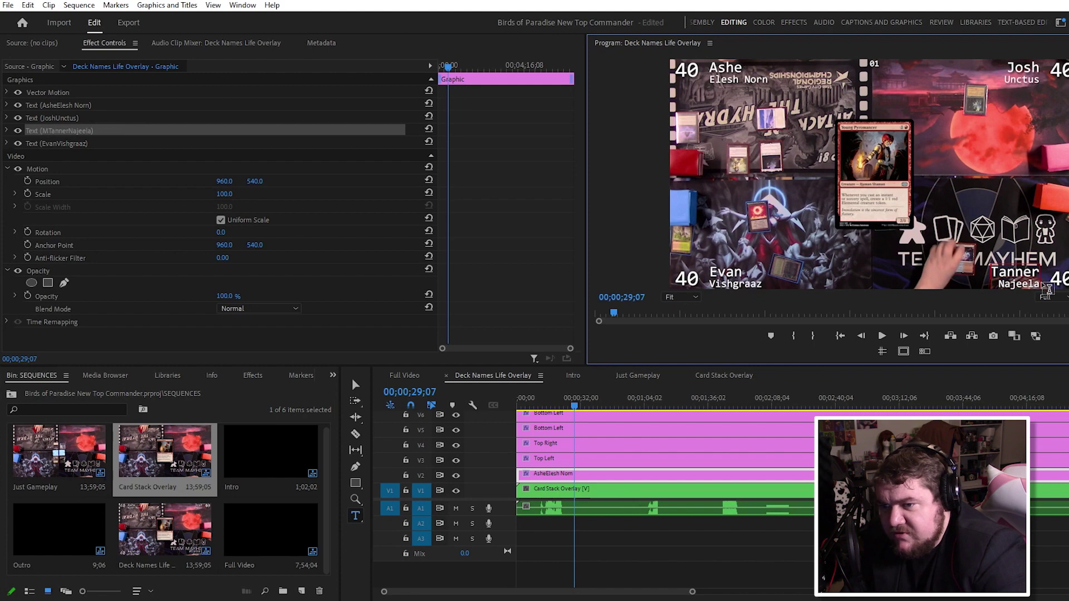
{"action": "type", "text": "Ovika"}
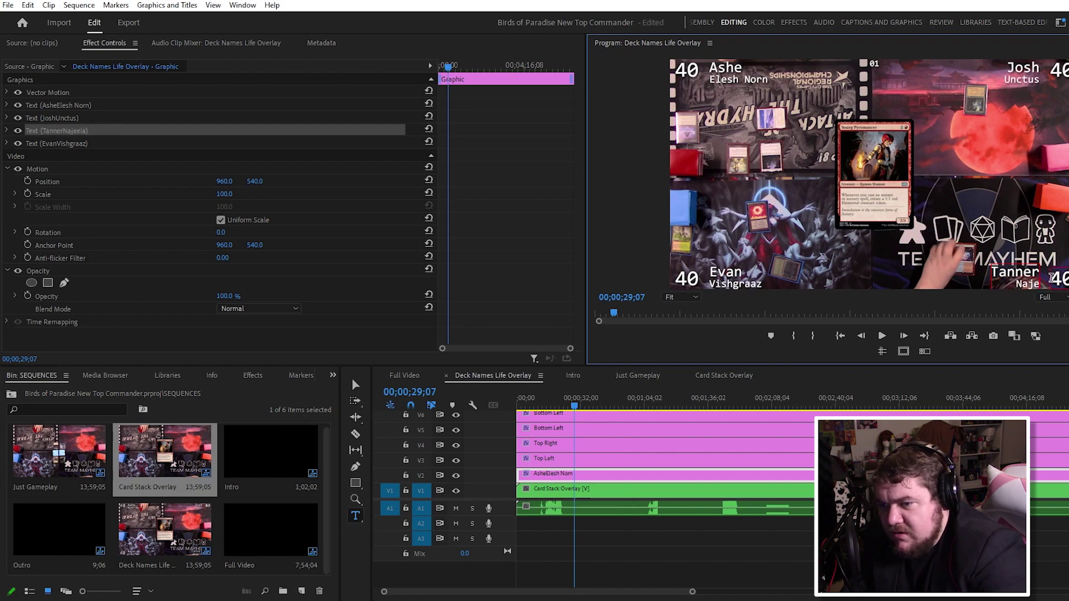
{"action": "left_click", "coordinate": [355, 384]}
{"action": "left_click", "coordinate": [684, 546]}
{"action": "key", "text": "ctrl+s"}
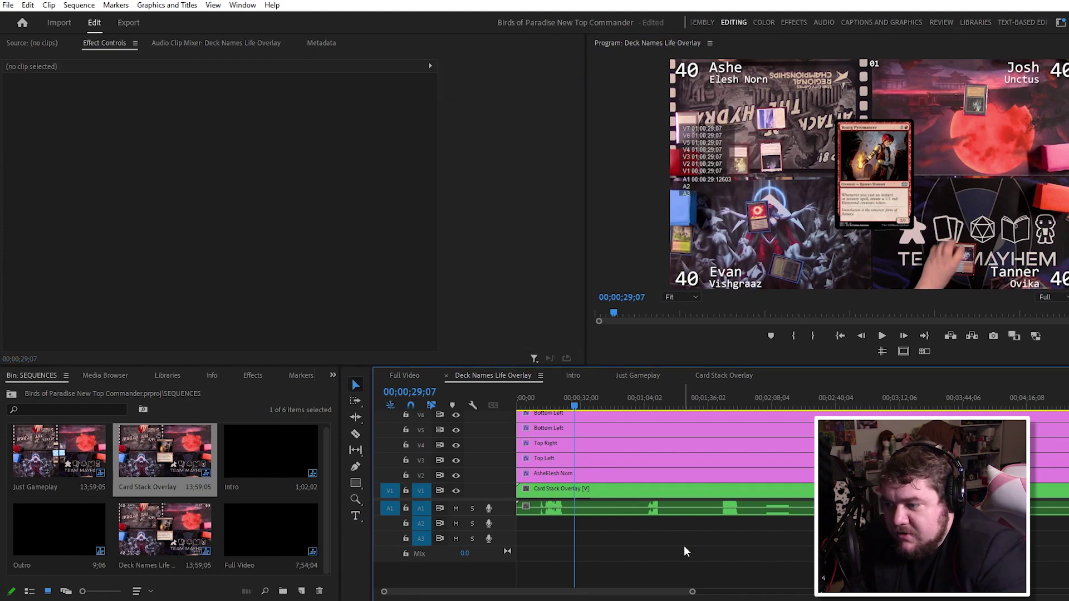
Split the V5 Bottom Left life-total clip at 00;00;02;25
{"action": "key", "text": "d"}
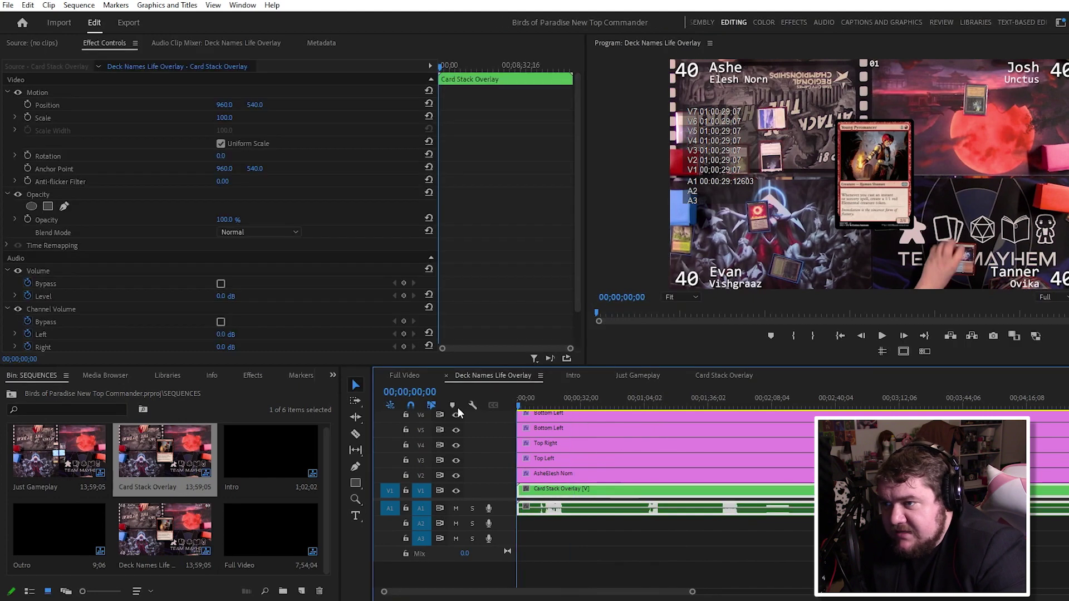
{"action": "key", "text": "Home"}
{"action": "key", "text": "equal"}
{"action": "key", "text": "equal"}
{"action": "key", "text": "equal"}
{"action": "key", "text": "z"}
{"action": "key", "text": "v"}
{"action": "key", "text": "Down"}
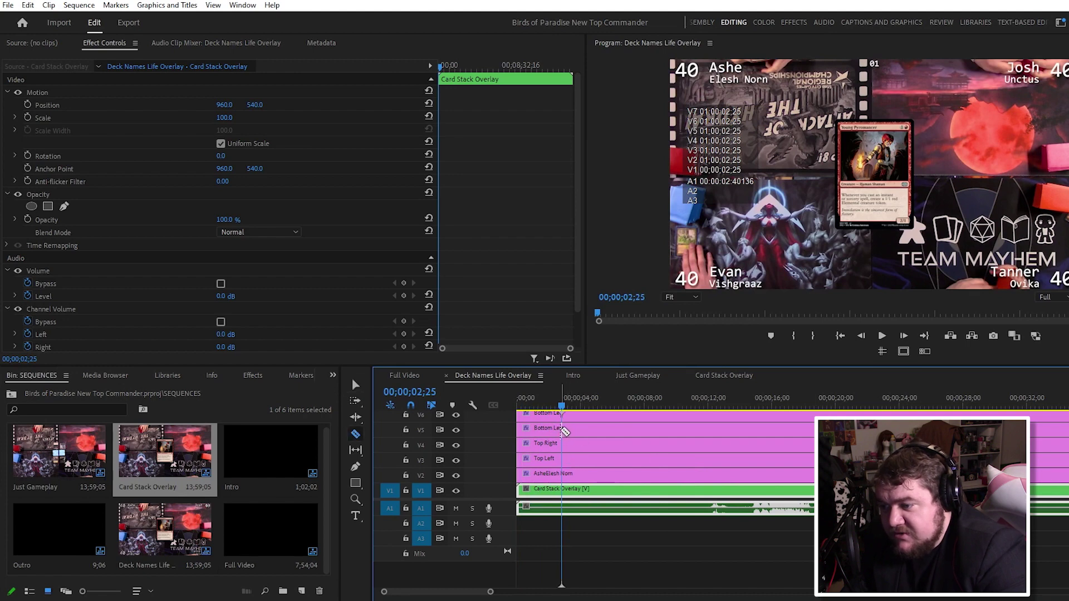
{"action": "key", "text": "ctrl+k"}
Change the life total in the second V5 Bottom Left segment to 39 and play back the change
{"action": "left_click", "coordinate": [576, 430]}
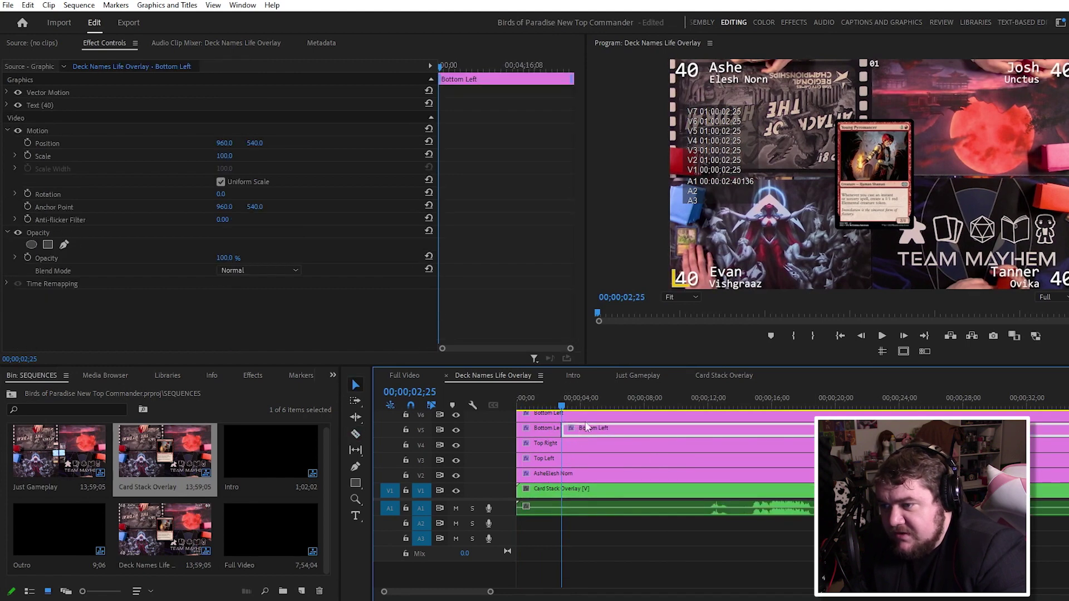
{"action": "key", "text": "t"}
{"action": "double_click", "coordinate": [691, 278]}
{"action": "type", "text": "39"}
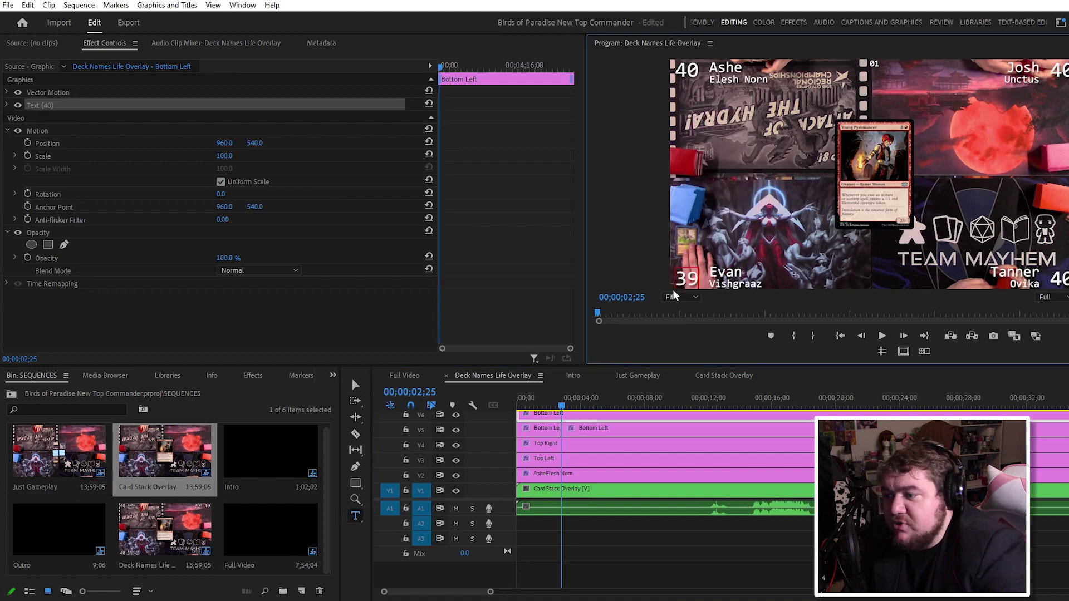
{"action": "left_click", "coordinate": [352, 386]}
{"action": "left_click", "coordinate": [730, 540]}
{"action": "key", "text": "space"}
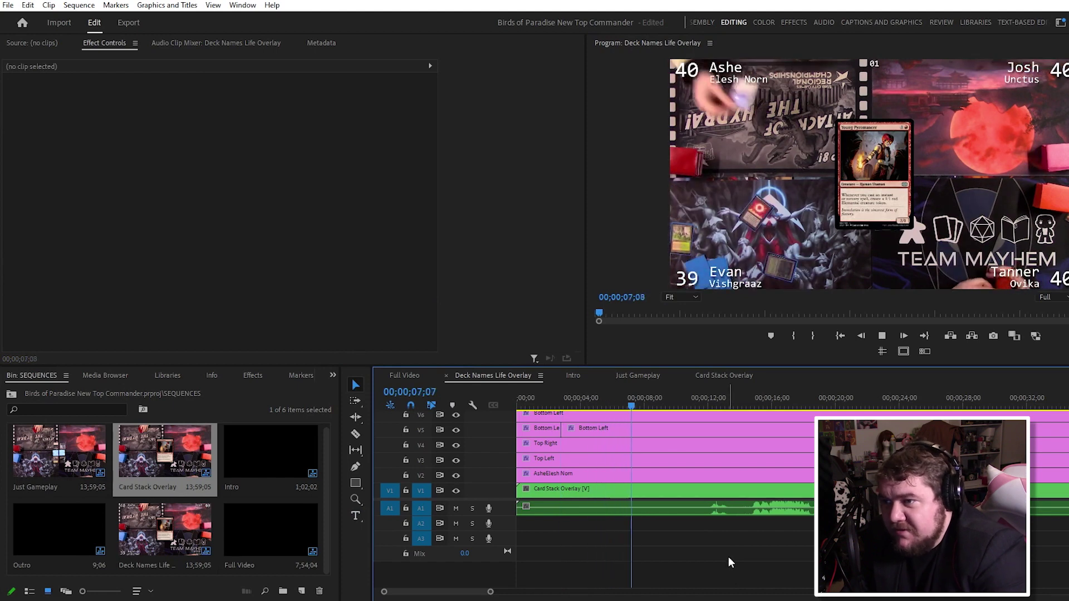
Split the V7 turn-counter clip at 00;00;31;29 and change the new segment's text to 02
{"action": "key", "text": "End"}
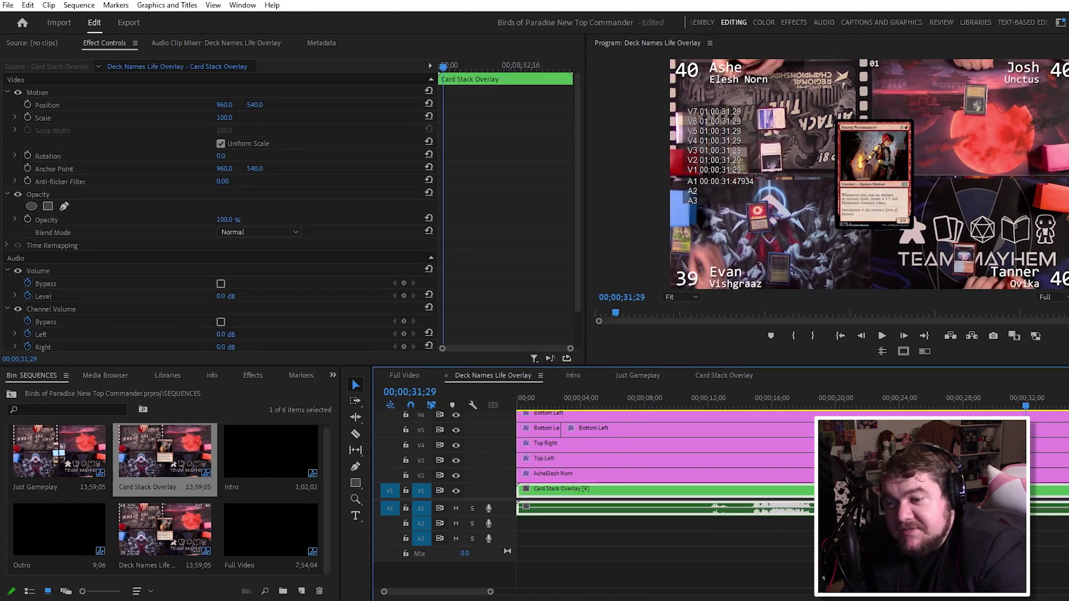
{"action": "scroll", "coordinate": [1033, 440], "scroll_direction": "up", "scroll_amount": 2}
{"action": "key", "text": "c"}
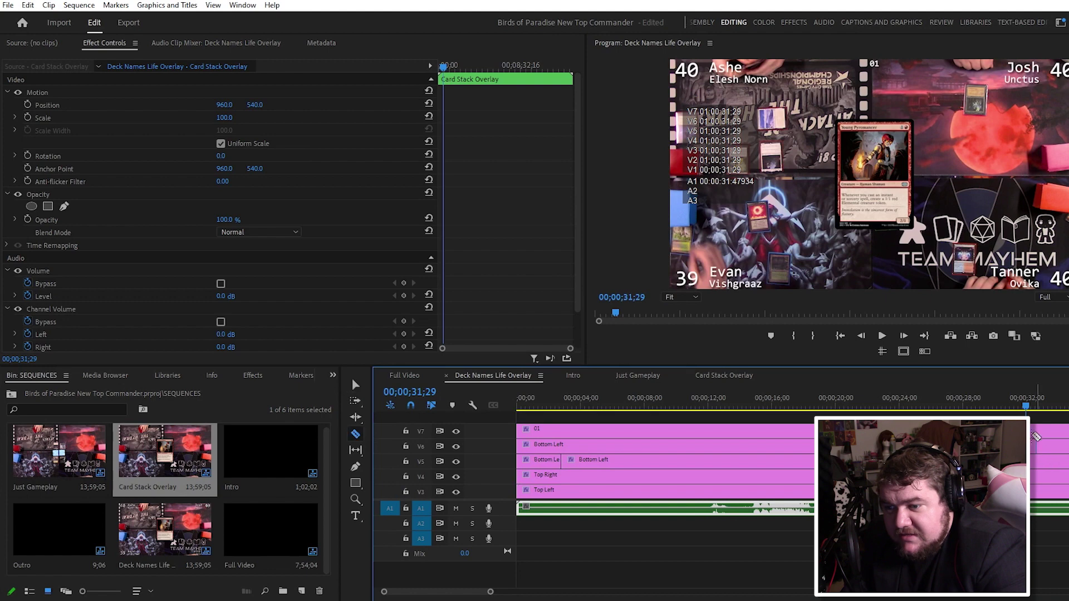
{"action": "key", "text": "t"}
{"action": "left_click", "coordinate": [864, 89]}
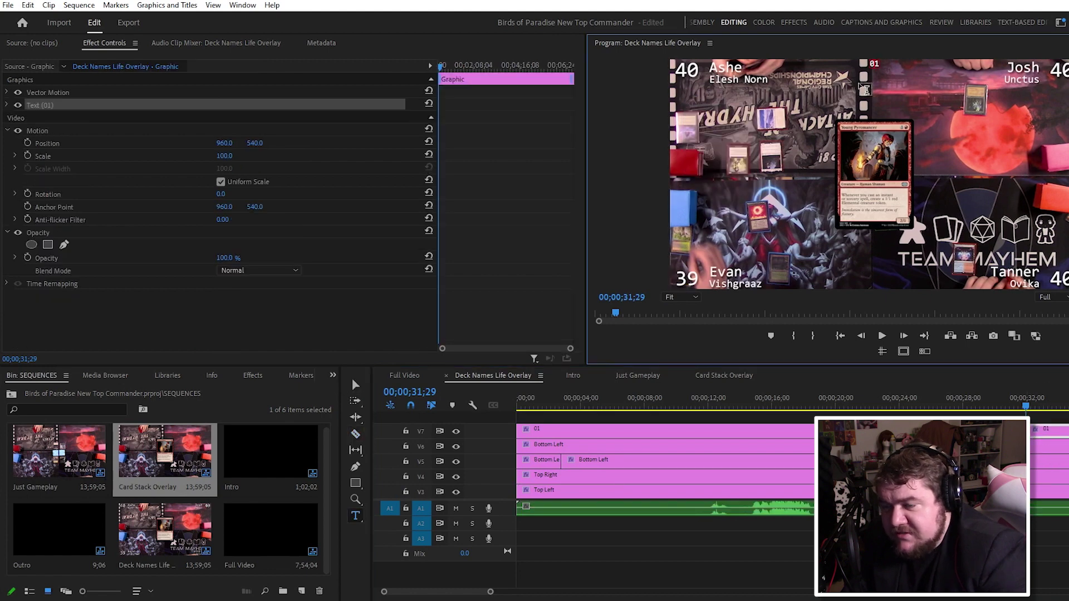
{"action": "type", "text": "02"}
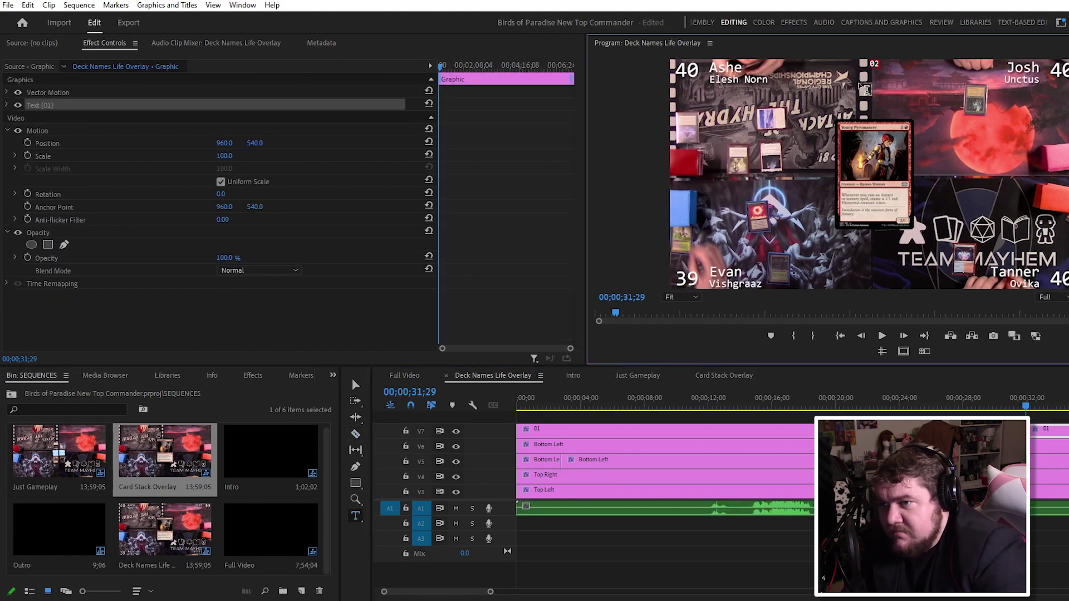
{"action": "key", "text": "Escape"}
Split the V7 turn counter at 00;00;53;17 and change the new segment's text to 03
{"action": "key", "text": "Down"}
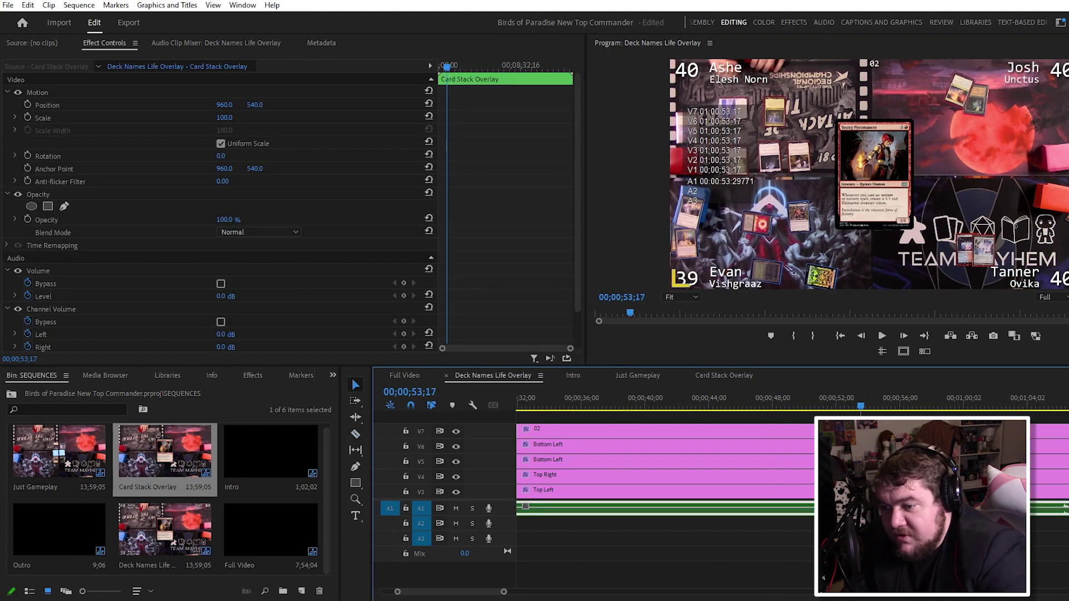
{"action": "key", "text": "t"}
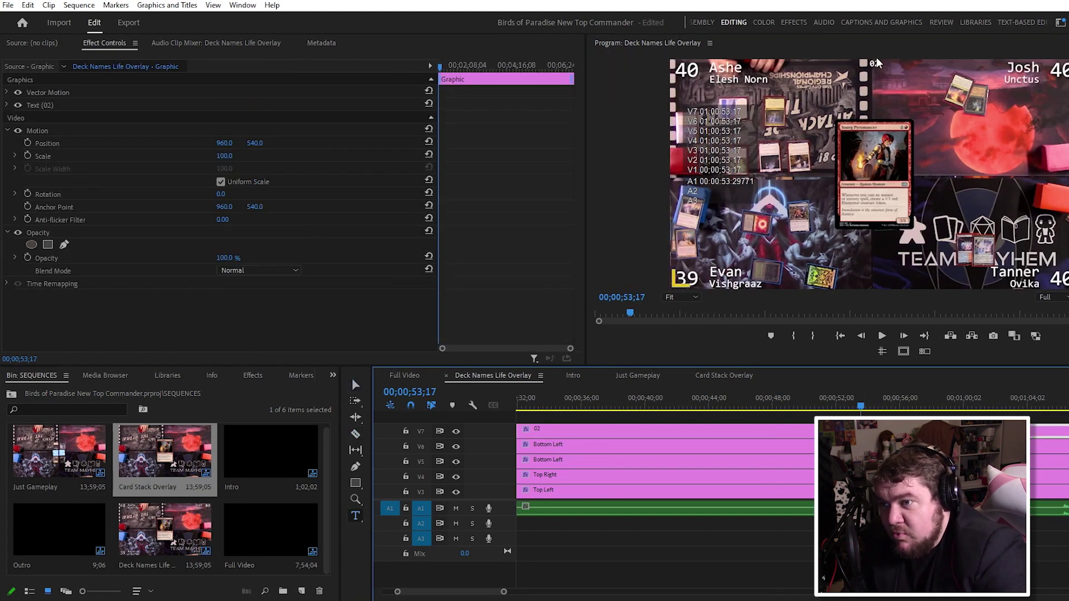
{"action": "left_click", "coordinate": [875, 62]}
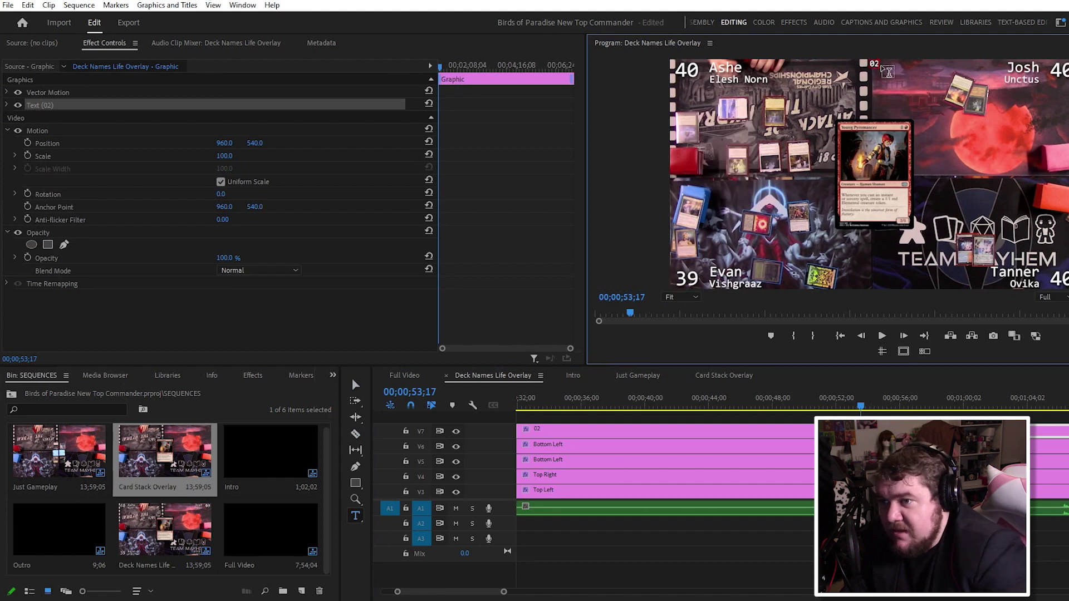
{"action": "key", "text": "Escape"}
Split the V4 Top Right clip at 00;01;03;15 and change the new segment's life total to 38
{"action": "key", "text": "Down"}
{"action": "key", "text": "c"}
{"action": "left_click", "coordinate": [1018, 476]}
{"action": "left_click", "coordinate": [1027, 476]}
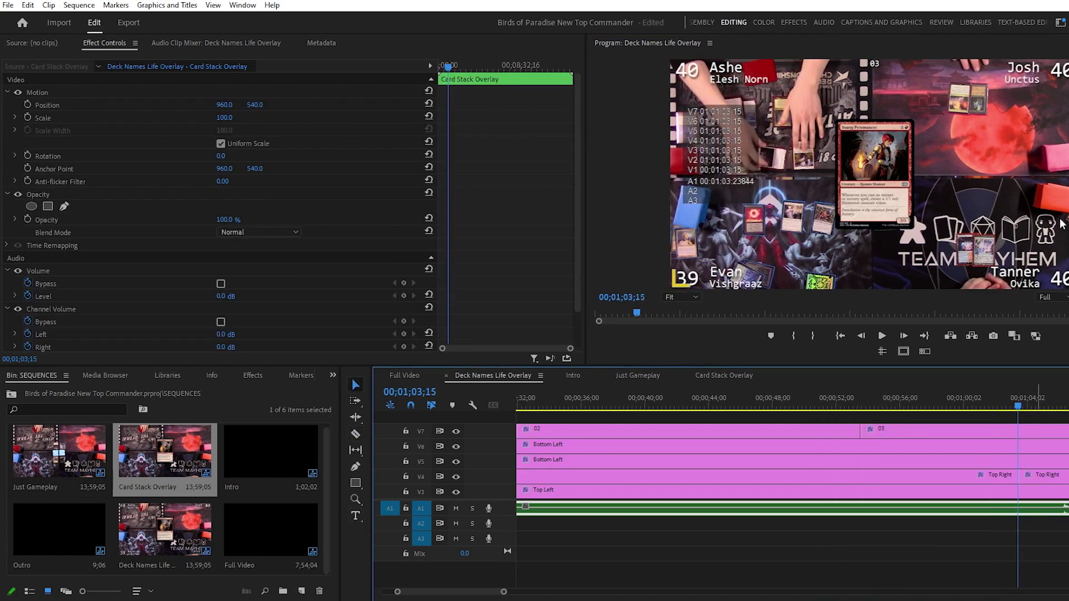
{"action": "key", "text": "t"}
{"action": "left_click", "coordinate": [1064, 74]}
{"action": "key", "text": "BackSpace"}
{"action": "key", "text": "BackSpace"}
{"action": "type", "text": "38"}
{"action": "left_click", "coordinate": [355, 384]}
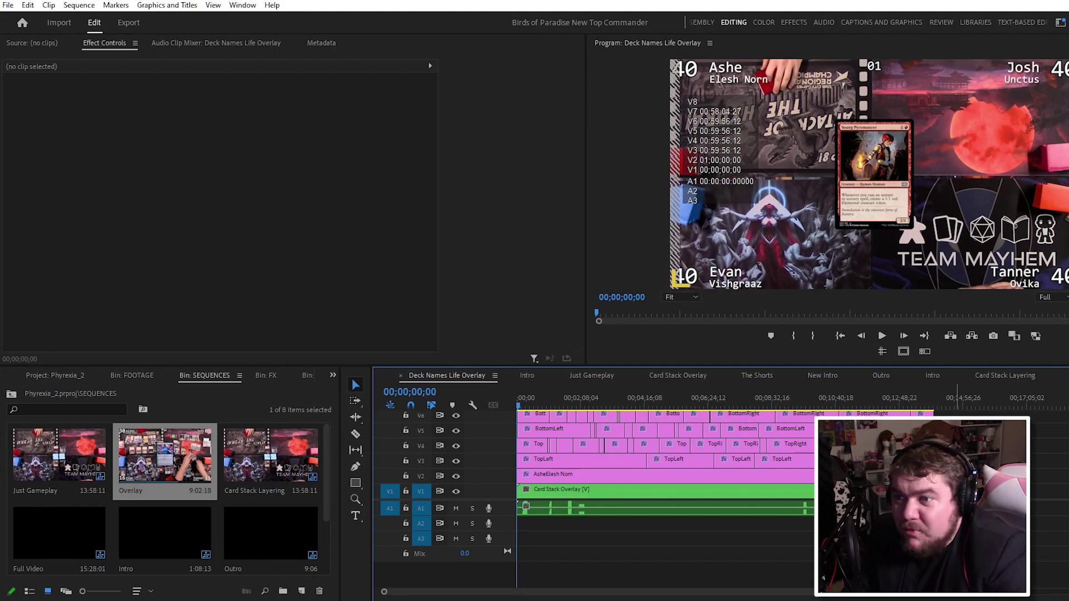
Examine the completed Deck Names Life Overlay sequence in the Phyrexia_2 project at 00;06;35;04
{"action": "left_click_drag", "start_coordinate": [617, 406], "coordinate": [713, 396]}
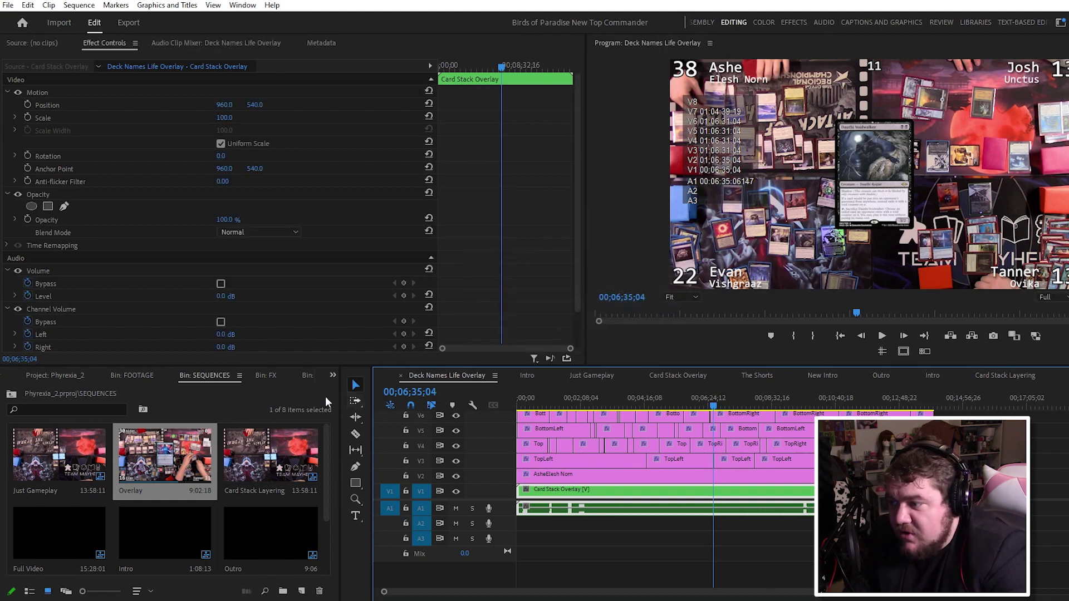
Open the Full Video sequence containing the Intro and the nested Deck Names Life Overlay clip
{"action": "left_click", "coordinate": [50, 376]}
{"action": "double_click", "coordinate": [184, 469]}
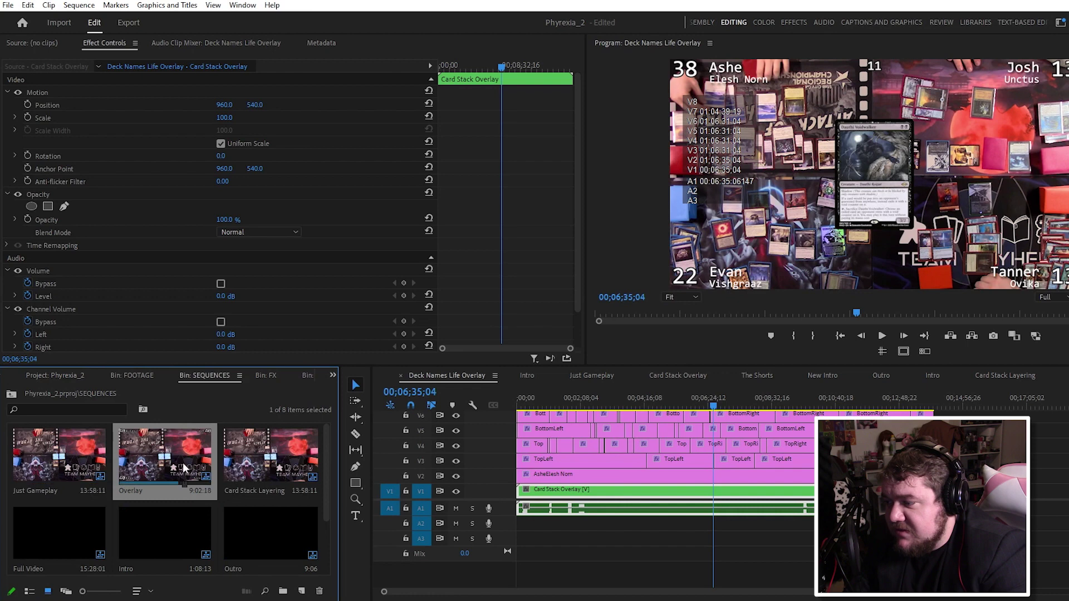
{"action": "double_click", "coordinate": [61, 531]}
{"action": "left_click", "coordinate": [593, 404]}
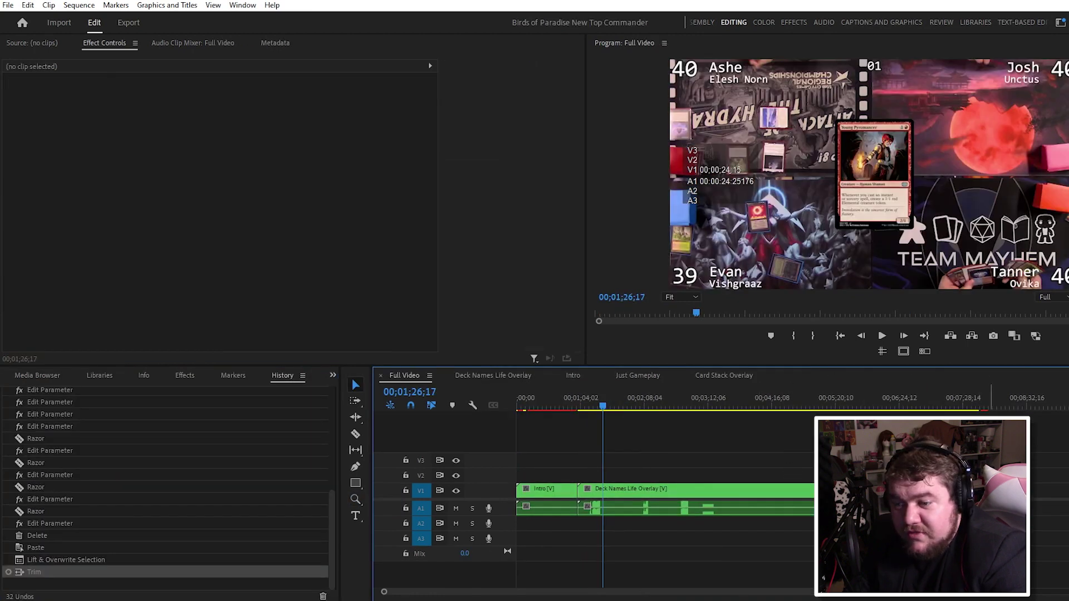
Line up the Outro directly after the Deck Names Life Overlay clip in the Full Video sequence and save the project
{"action": "left_click_drag", "start_coordinate": [998, 473], "coordinate": [1052, 498]}
{"action": "key", "text": "z"}
{"action": "key", "text": "minus"}
{"action": "key", "text": "v"}
{"action": "left_click_drag", "start_coordinate": [796, 489], "coordinate": [1041, 501]}
{"action": "key", "text": "ctrl+s"}
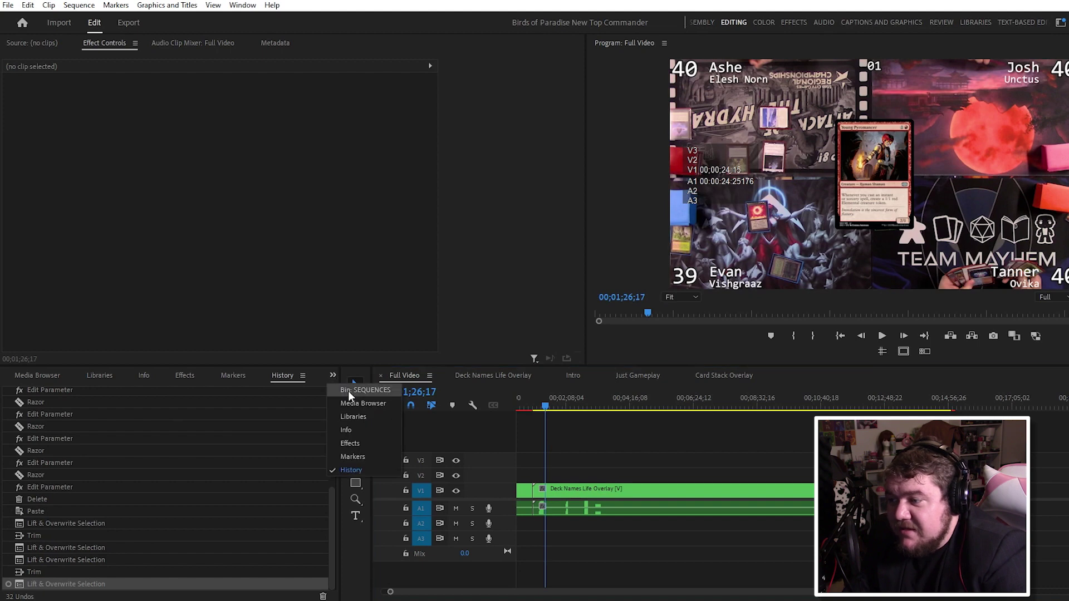
Place the game-changer music from the MUSIC bin on A2, starting at the beginning of the Deck Names Life Overlay clip
{"action": "key", "text": "shift+1"}
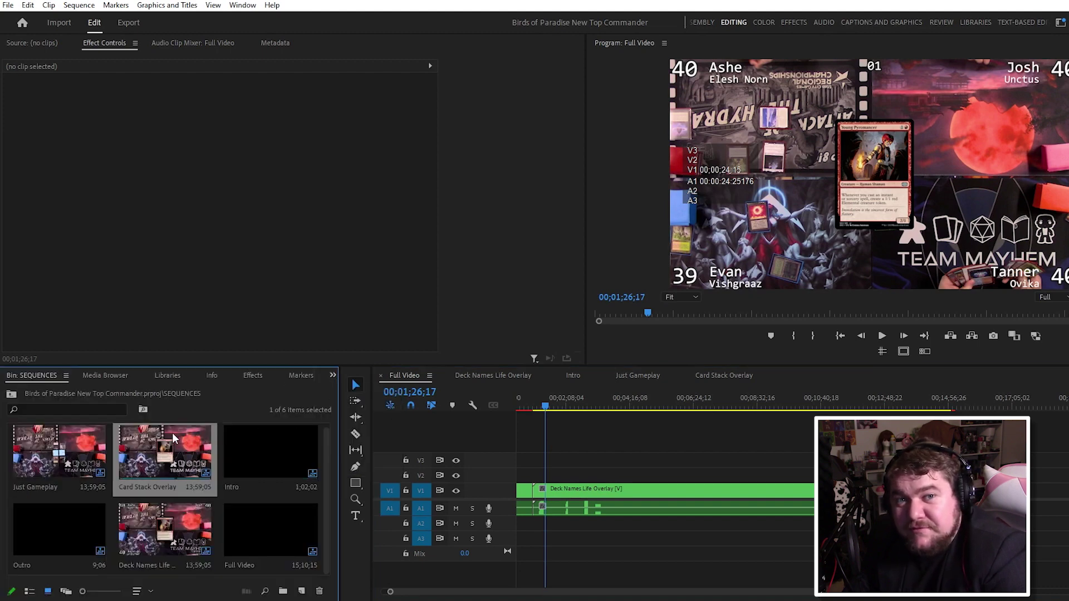
{"action": "left_click", "coordinate": [12, 395]}
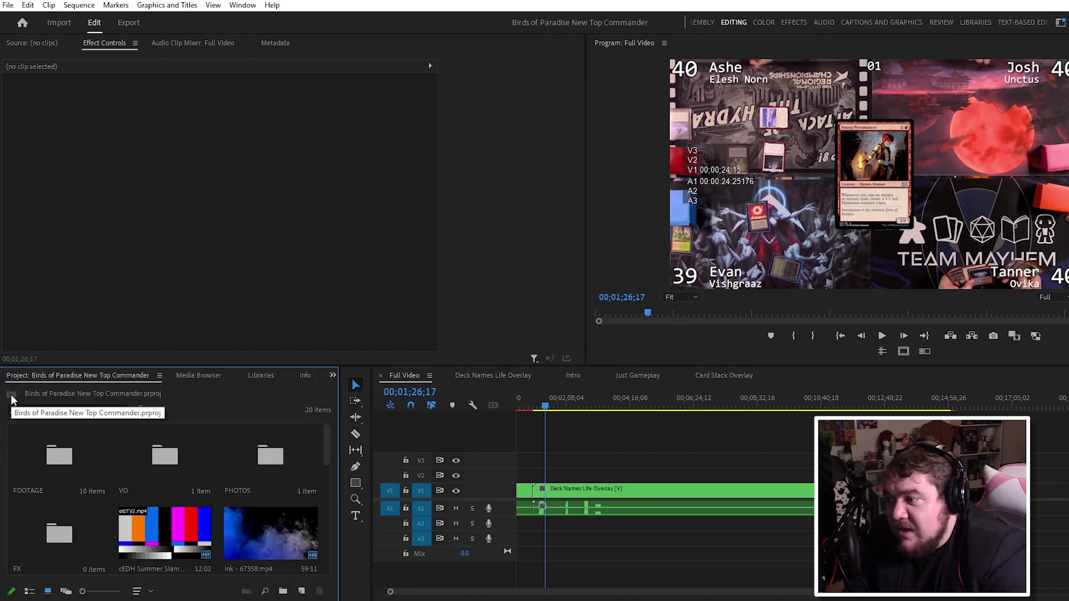
{"action": "scroll", "coordinate": [189, 472], "scroll_direction": "down", "scroll_amount": 2}
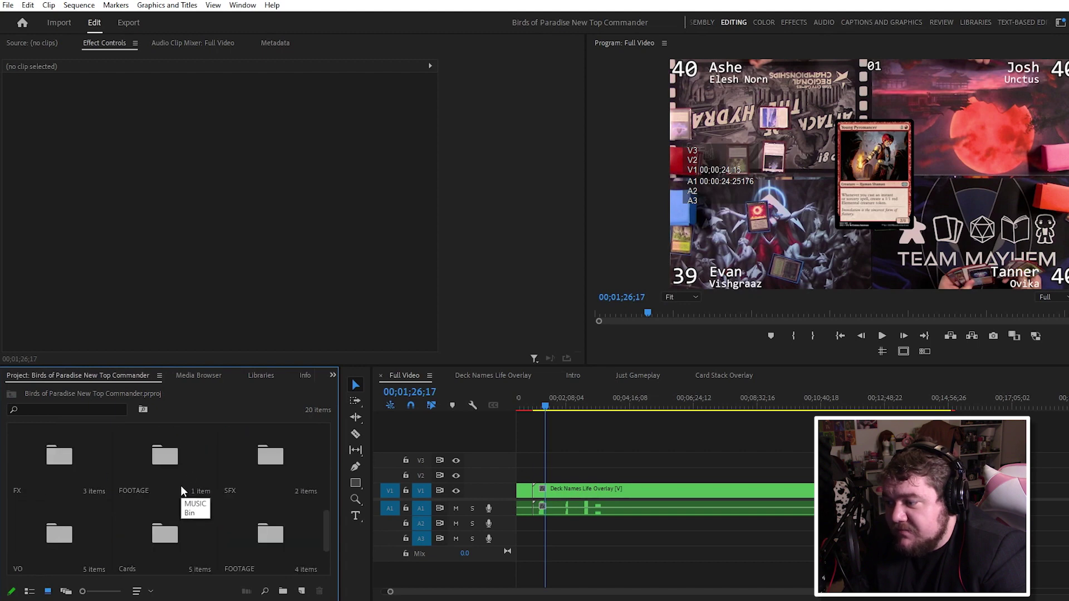
{"action": "double_click", "coordinate": [162, 460]}
{"action": "left_click", "coordinate": [41, 476]}
{"action": "left_click_drag", "start_coordinate": [42, 477], "coordinate": [549, 525]}
{"action": "left_click", "coordinate": [601, 523]}
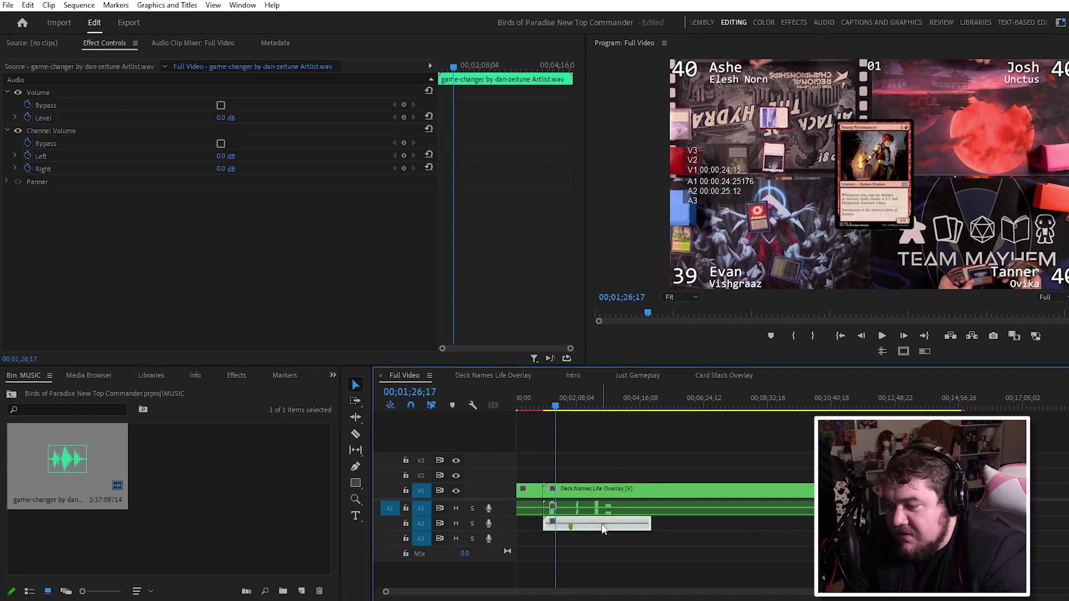
Adjust the audio gain of the game-changer music clip on A2 by -23 dB
{"action": "right_click", "coordinate": [601, 523]}
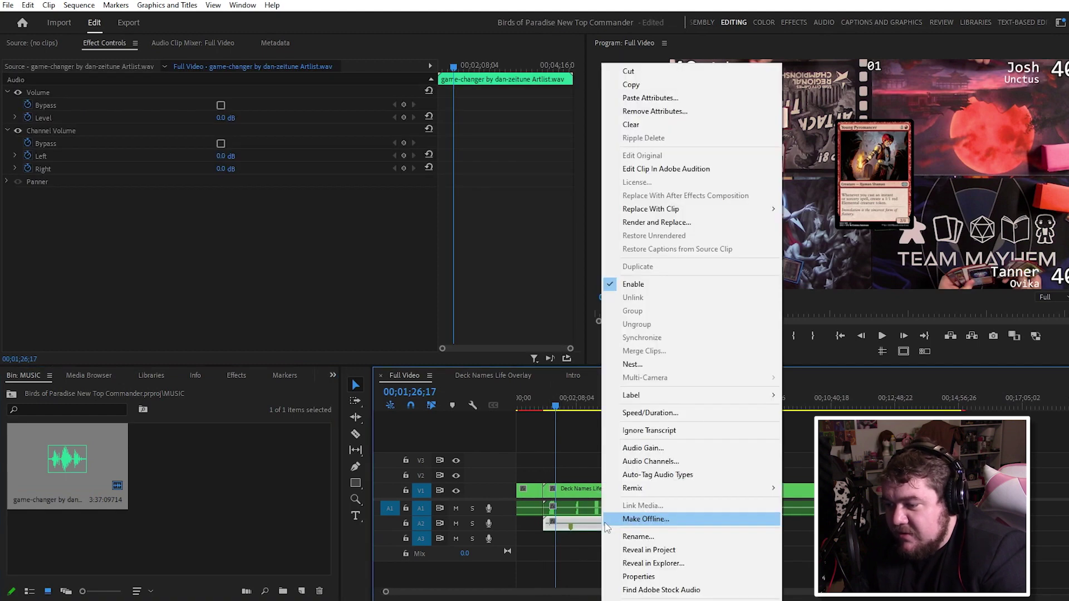
{"action": "left_click", "coordinate": [646, 447]}
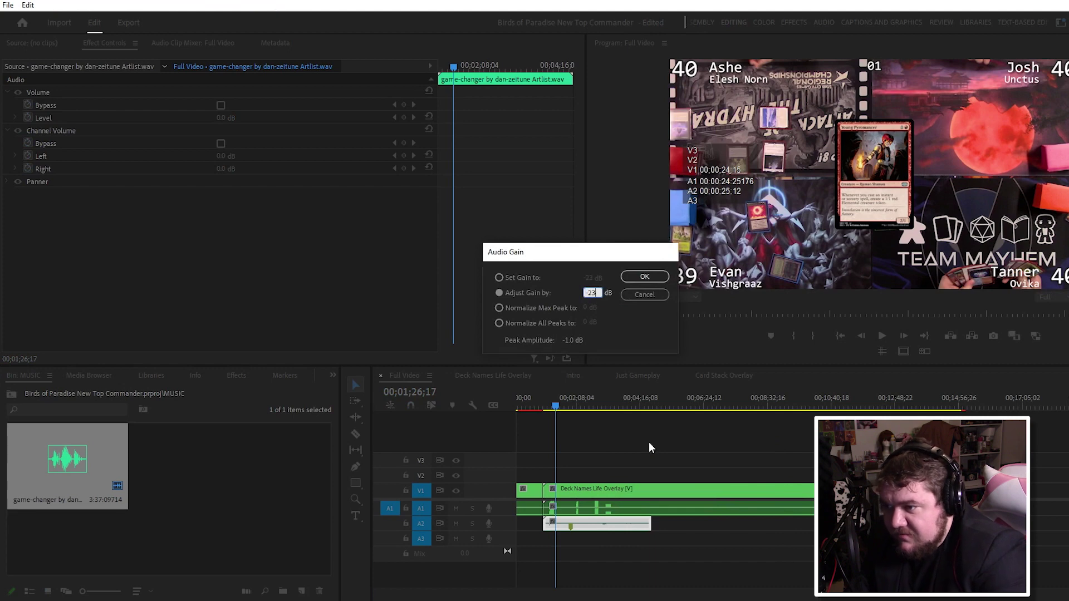
{"action": "key", "text": "Return"}
{"action": "left_click", "coordinate": [610, 554]}
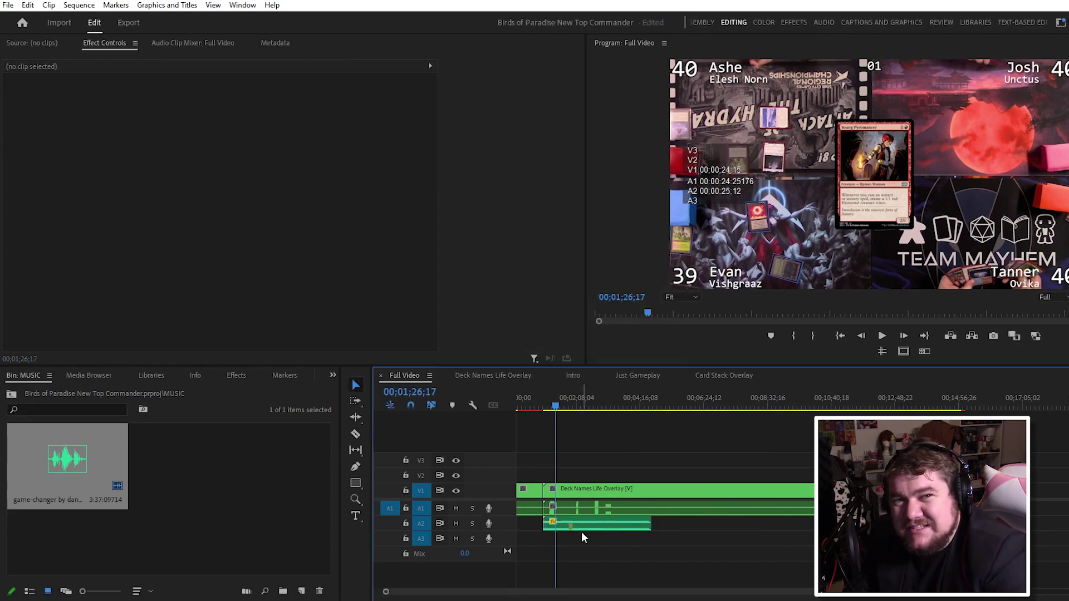
Repeat the music along A2 through the gameplay, cut it at the Outro's start at 00;15;01;09, delete the excess and save
{"action": "left_click_drag", "start_coordinate": [594, 521], "coordinate": [790, 523]}
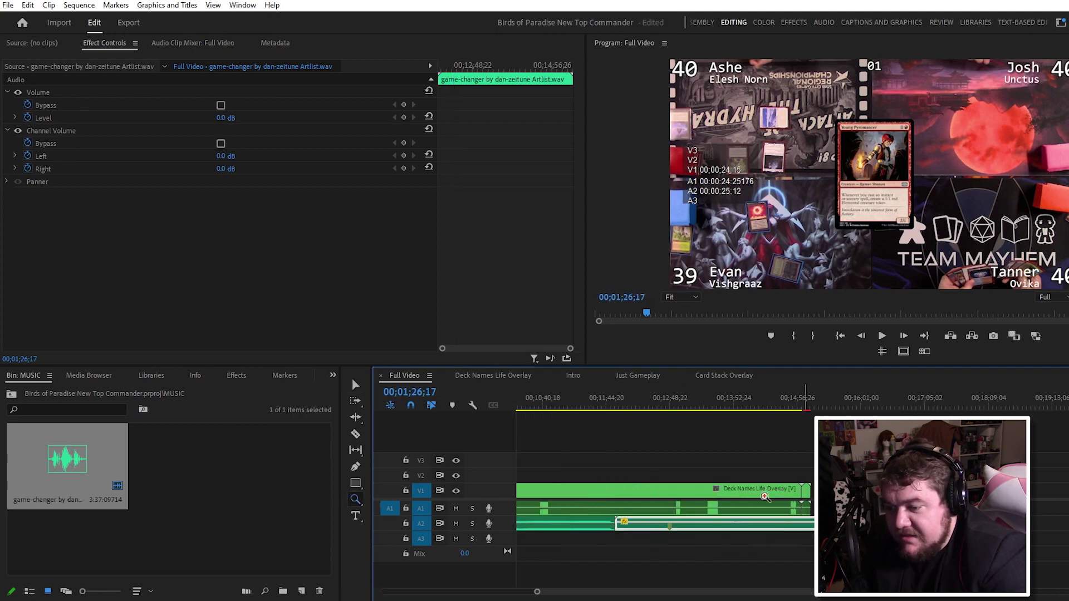
{"action": "left_click", "coordinate": [802, 492]}
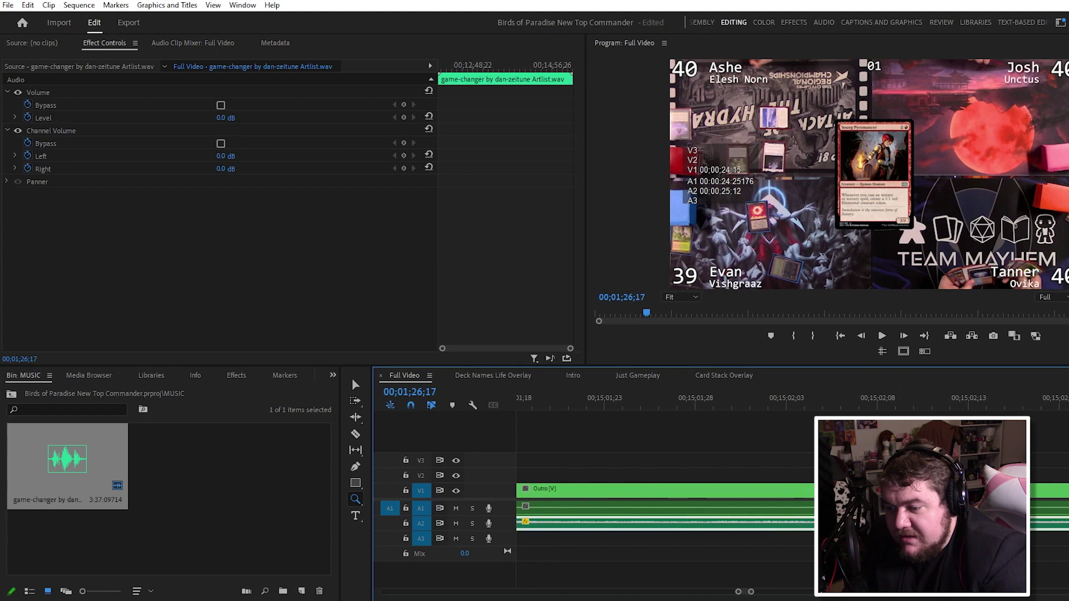
{"action": "key", "text": "v"}
{"action": "key", "text": "minus"}
{"action": "key", "text": "minus"}
{"action": "left_click", "coordinate": [648, 403]}
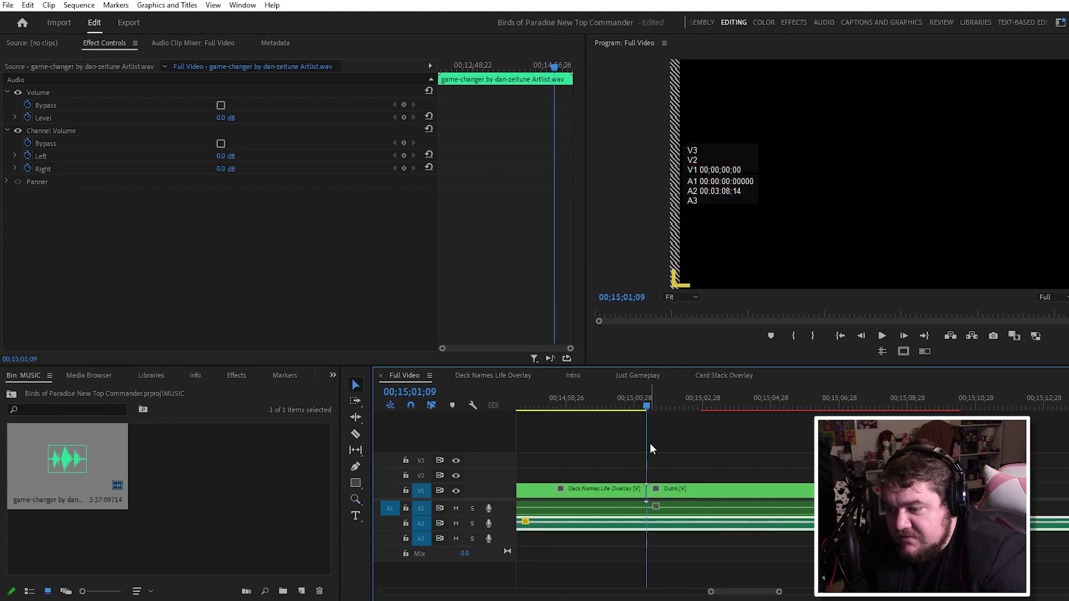
{"action": "left_click", "coordinate": [670, 525]}
{"action": "key", "text": "Delete"}
{"action": "key", "text": "ctrl+s"}
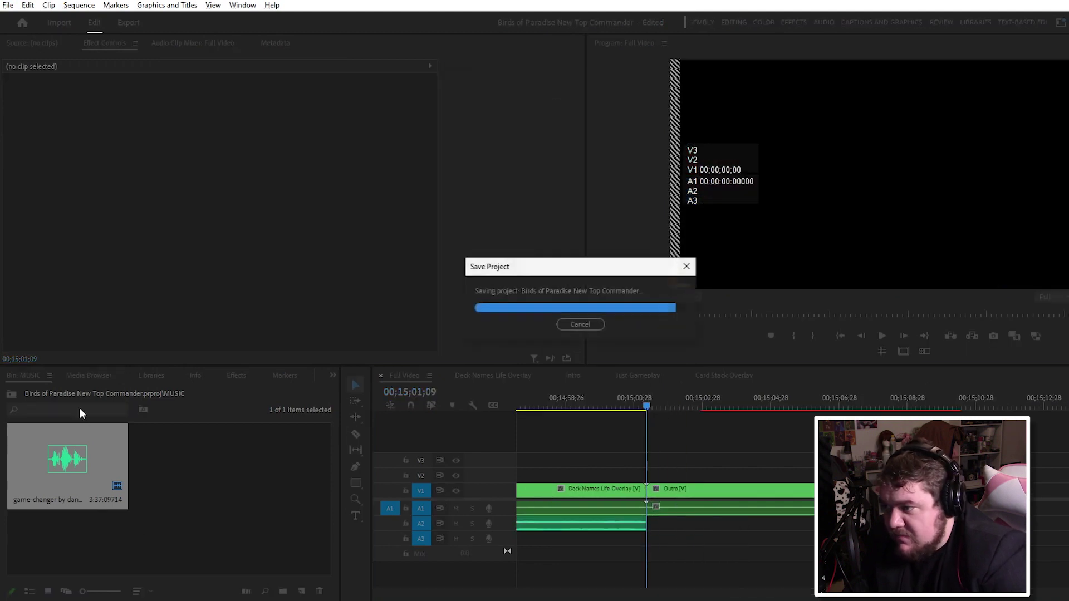
Apply an Exponential Fade to the end of the A2 music, extend it to about 7 seconds, and save the project
{"action": "left_click", "coordinate": [237, 376]}
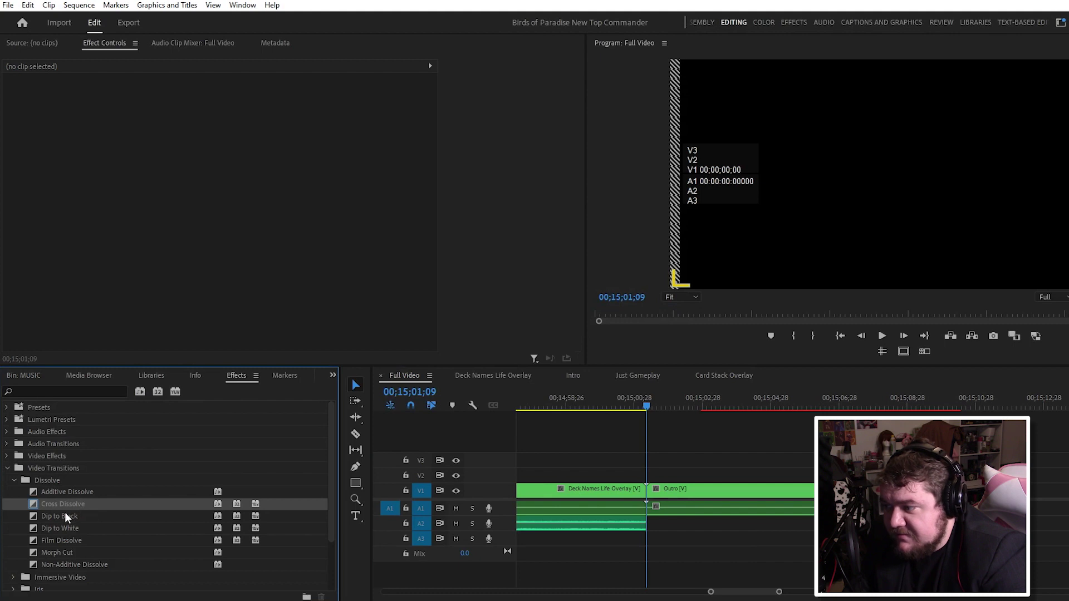
{"action": "left_click", "coordinate": [14, 481]}
{"action": "left_click", "coordinate": [8, 443]}
{"action": "left_click", "coordinate": [14, 456]}
{"action": "left_click_drag", "start_coordinate": [66, 491], "coordinate": [509, 519]}
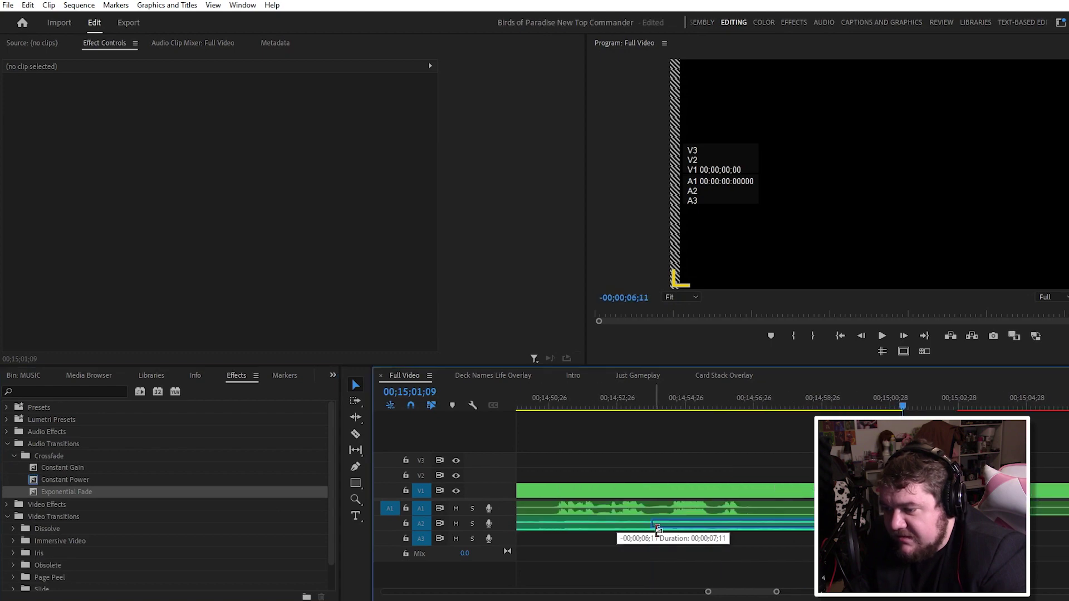
{"action": "scroll", "coordinate": [703, 436], "scroll_direction": "up", "scroll_amount": 3}
{"action": "key", "text": "ctrl+s"}
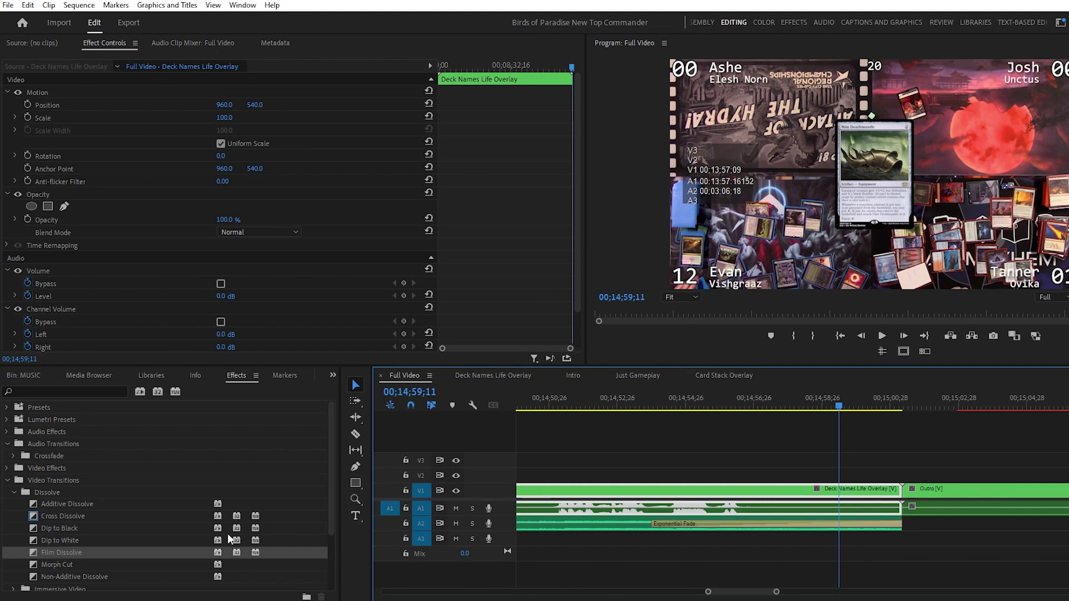
Add a Cross Dissolve between the Deck Names Life Overlay and Outro clips on V1 and play back the transition
{"action": "left_click", "coordinate": [48, 516]}
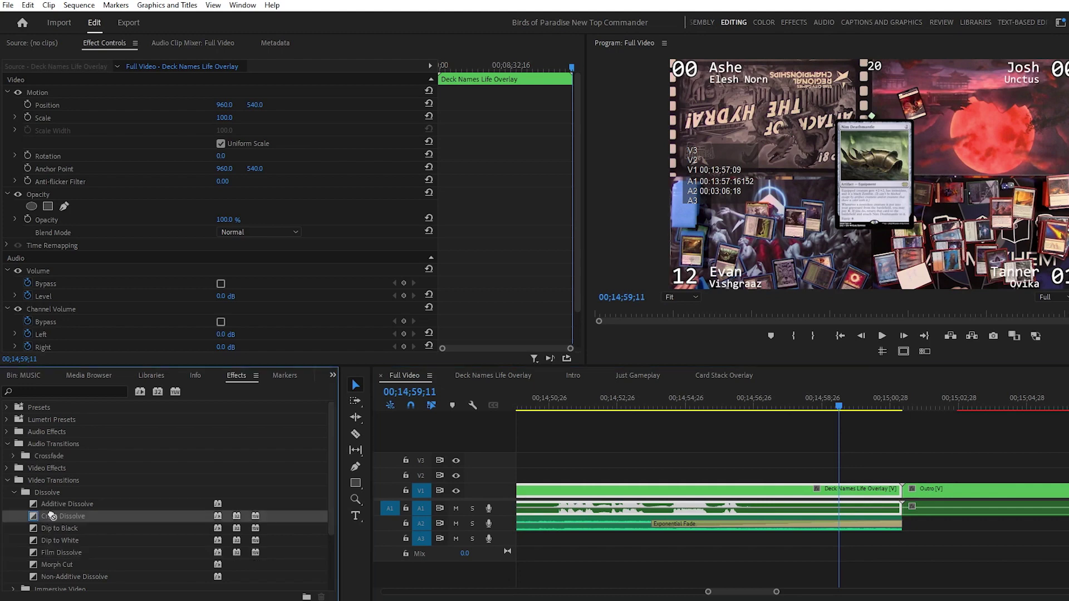
{"action": "left_click_drag", "start_coordinate": [533, 483], "coordinate": [910, 496]}
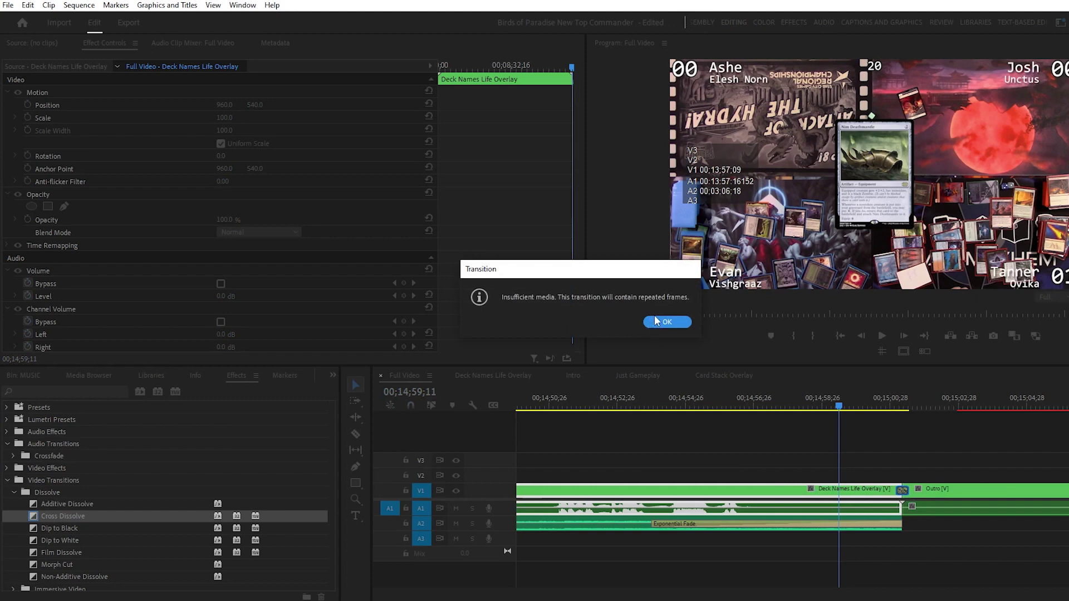
{"action": "left_click", "coordinate": [666, 322]}
{"action": "left_click", "coordinate": [902, 405]}
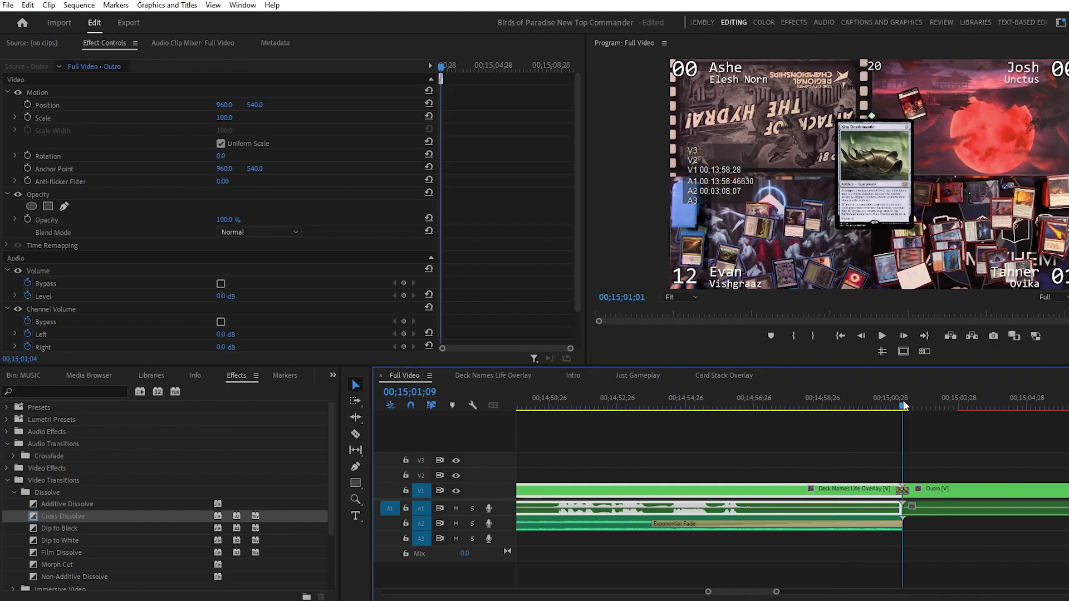
{"action": "key", "text": "space"}
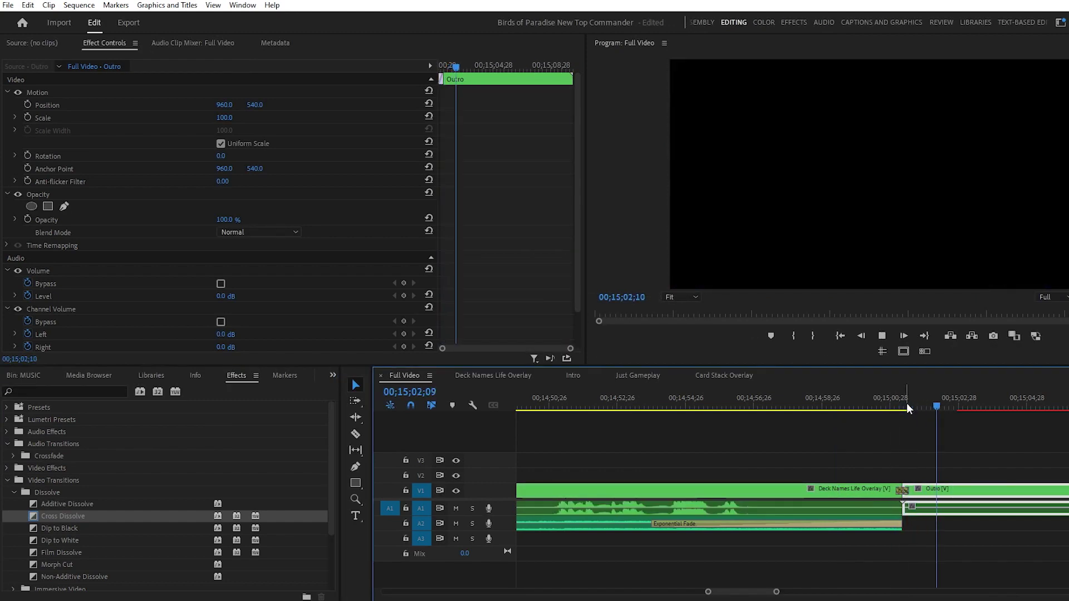
{"action": "left_click", "coordinate": [907, 408]}
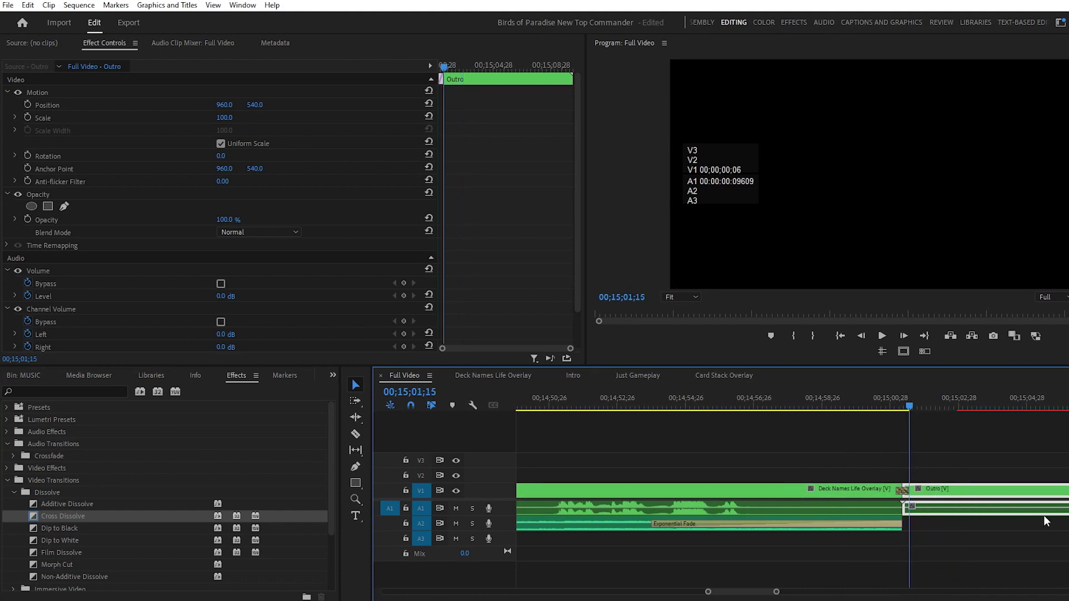
Add a Cross Dissolve at the start of the Deck Names Life Overlay clip after the Intro and play it back
{"action": "left_click_drag", "start_coordinate": [763, 406], "coordinate": [376, 407]}
{"action": "left_click_drag", "start_coordinate": [737, 591], "coordinate": [454, 596]}
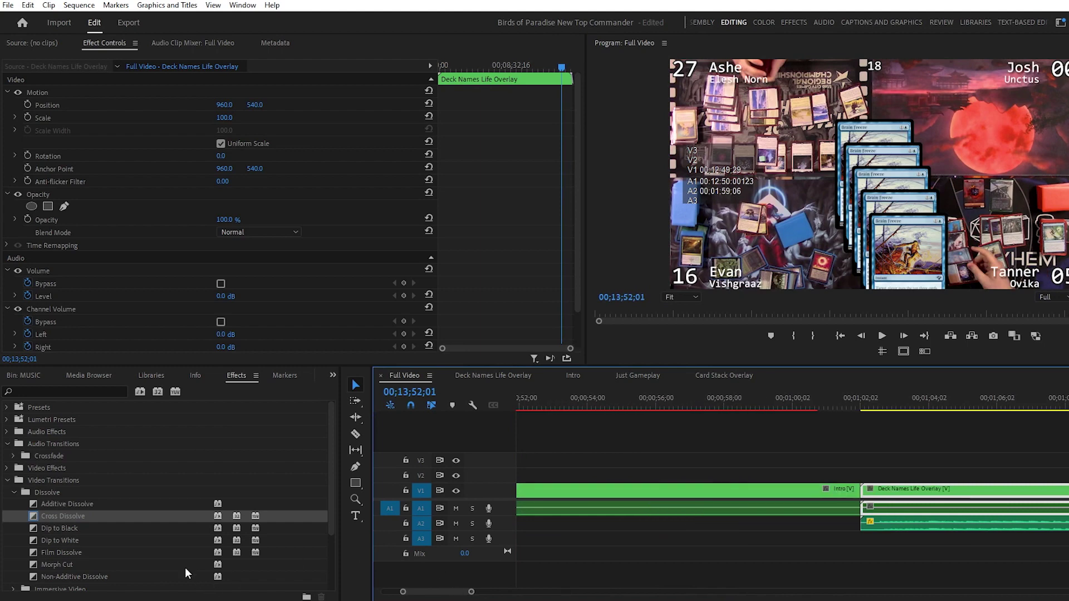
{"action": "left_click", "coordinate": [68, 515]}
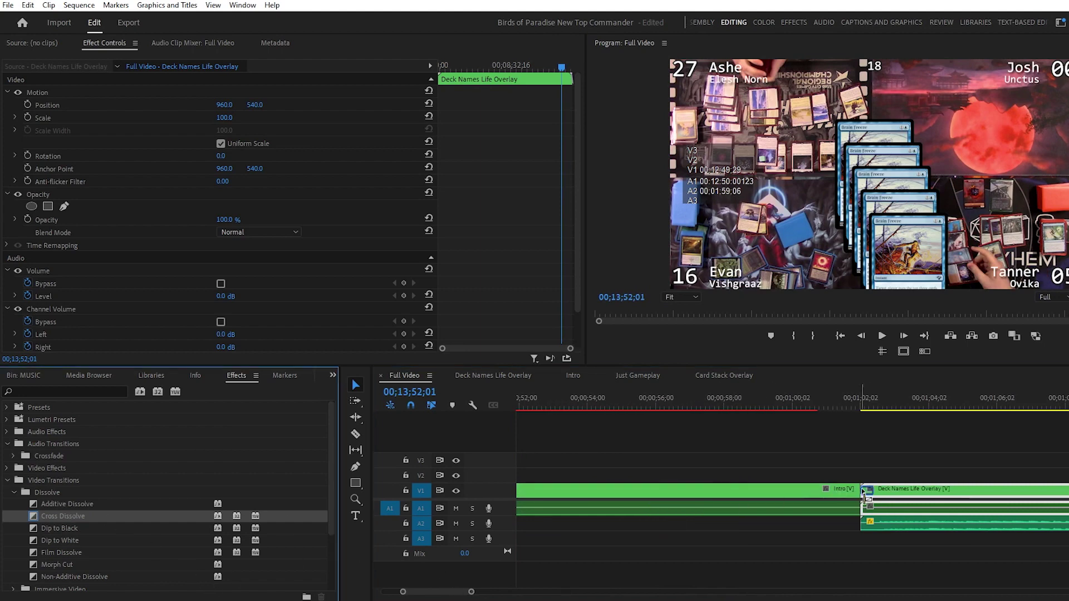
{"action": "left_click_drag", "start_coordinate": [864, 495], "coordinate": [864, 493]}
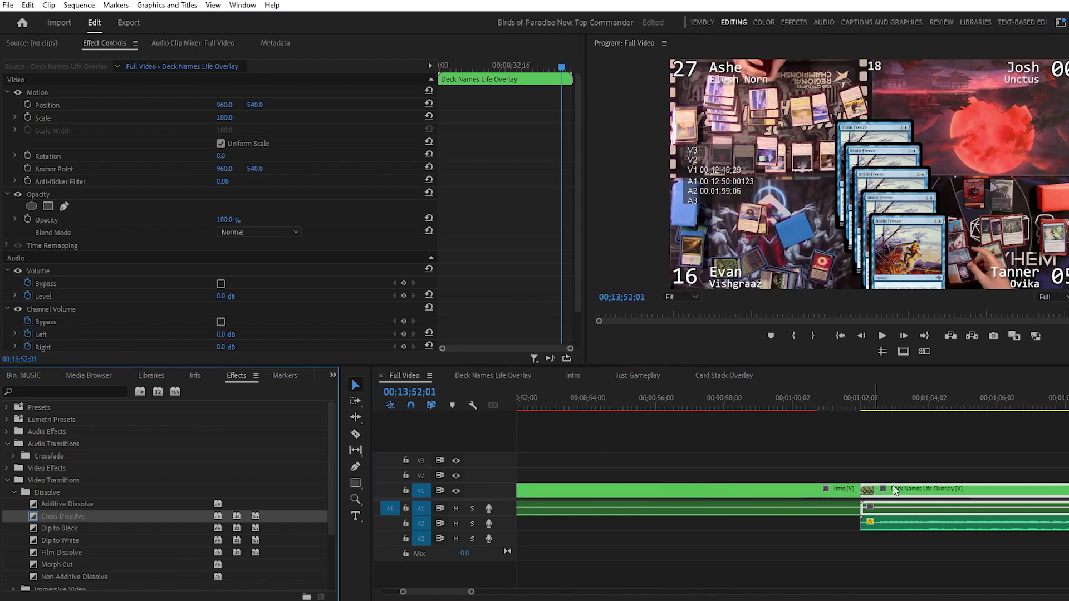
{"action": "left_click", "coordinate": [853, 401]}
{"action": "key", "text": "space"}
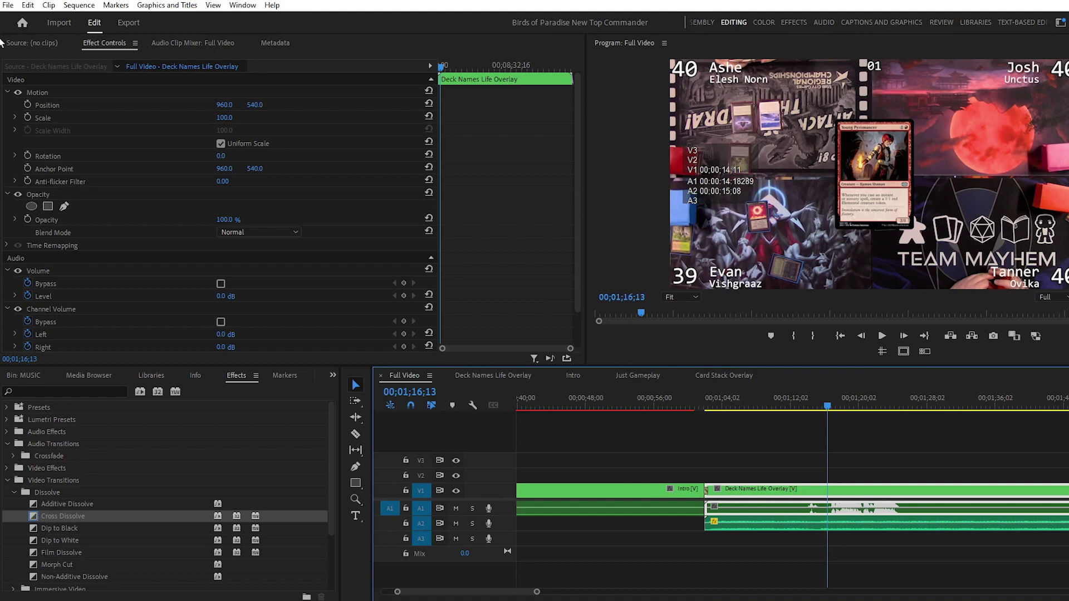
Open the media export settings for Full Video and name the output BOP Best Commander CEDH, saved in the Tutorial Files folder
{"action": "left_click", "coordinate": [9, 9]}
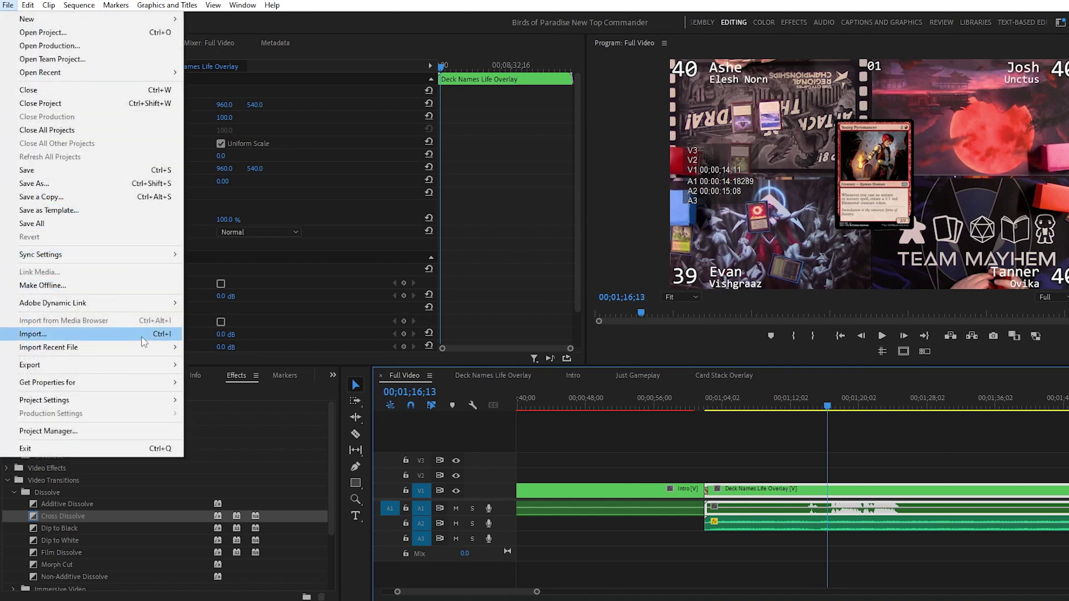
{"action": "mouse_move", "coordinate": [140, 369]}
{"action": "left_click", "coordinate": [199, 362]}
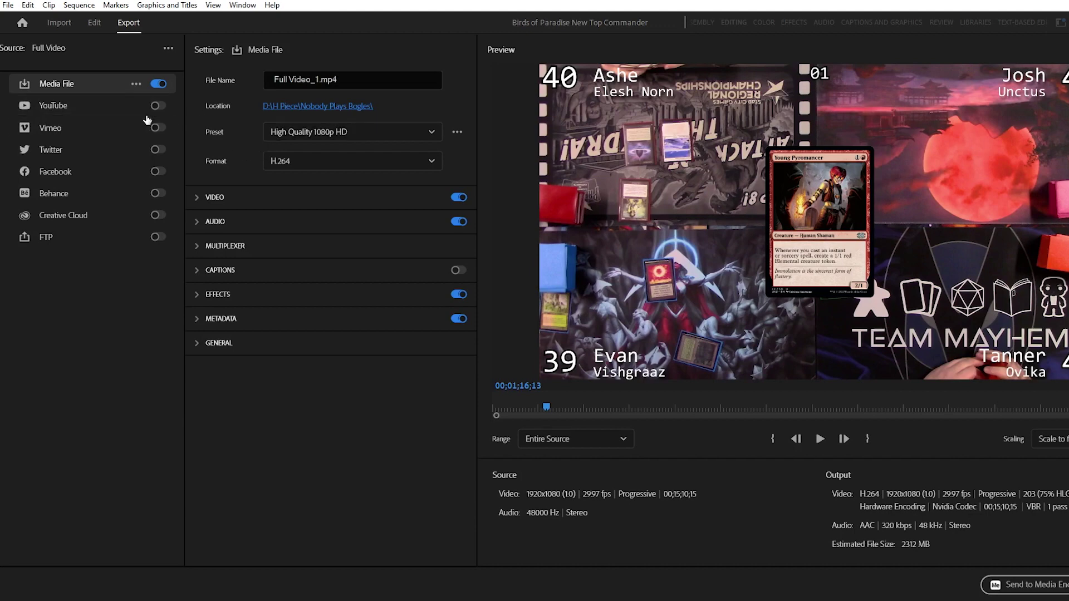
{"action": "left_click", "coordinate": [331, 80]}
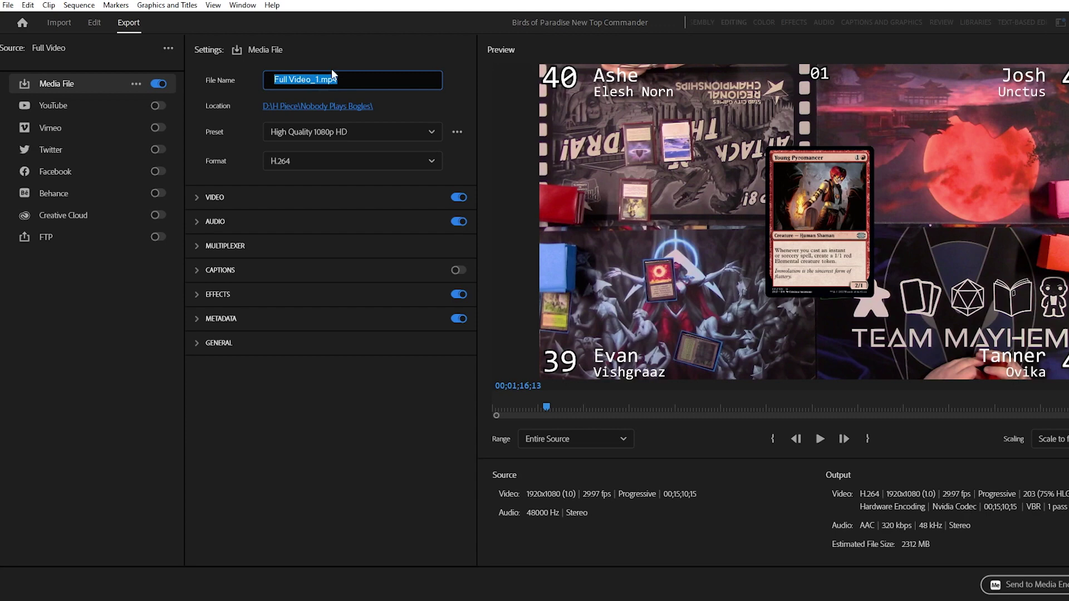
{"action": "type", "text": "BOP Best Commander CEDH"}
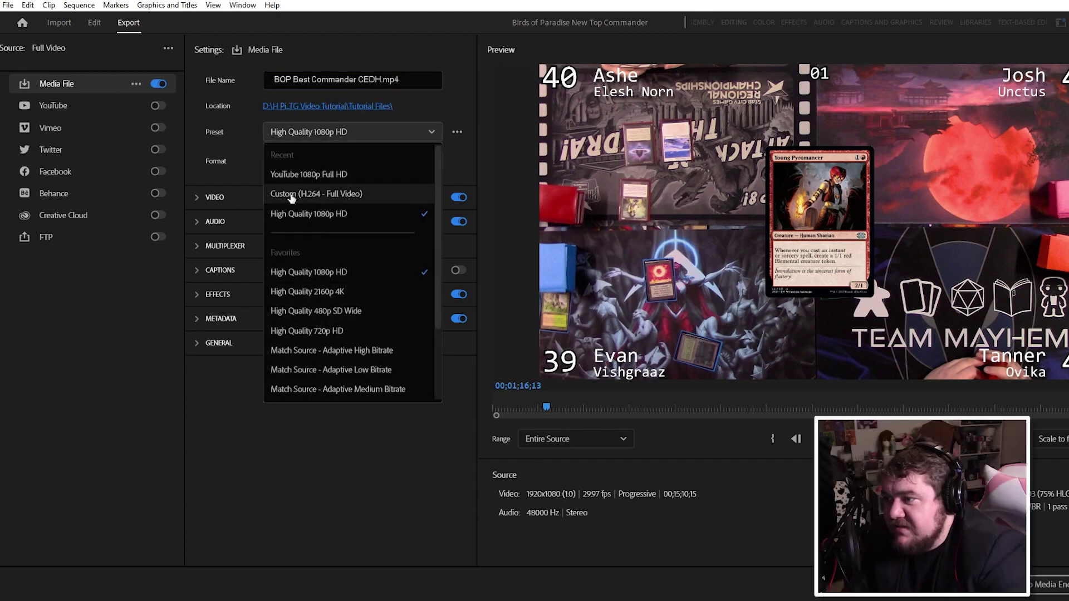
Choose the YouTube 1080p Full HD preset and export the entire video
{"action": "scroll", "coordinate": [310, 284], "scroll_direction": "down", "scroll_amount": 1}
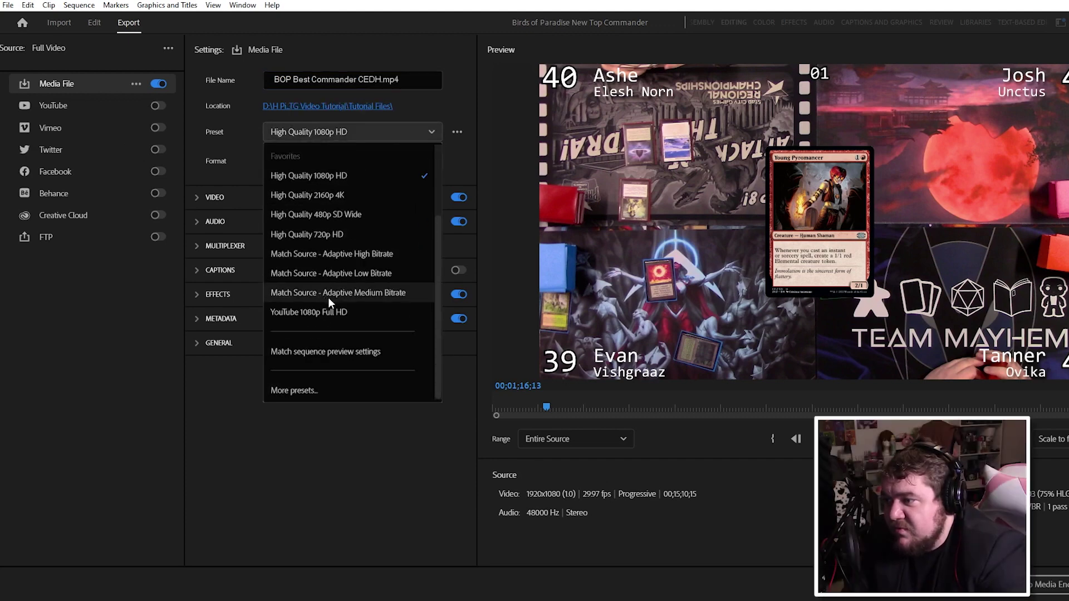
{"action": "left_click", "coordinate": [304, 313]}
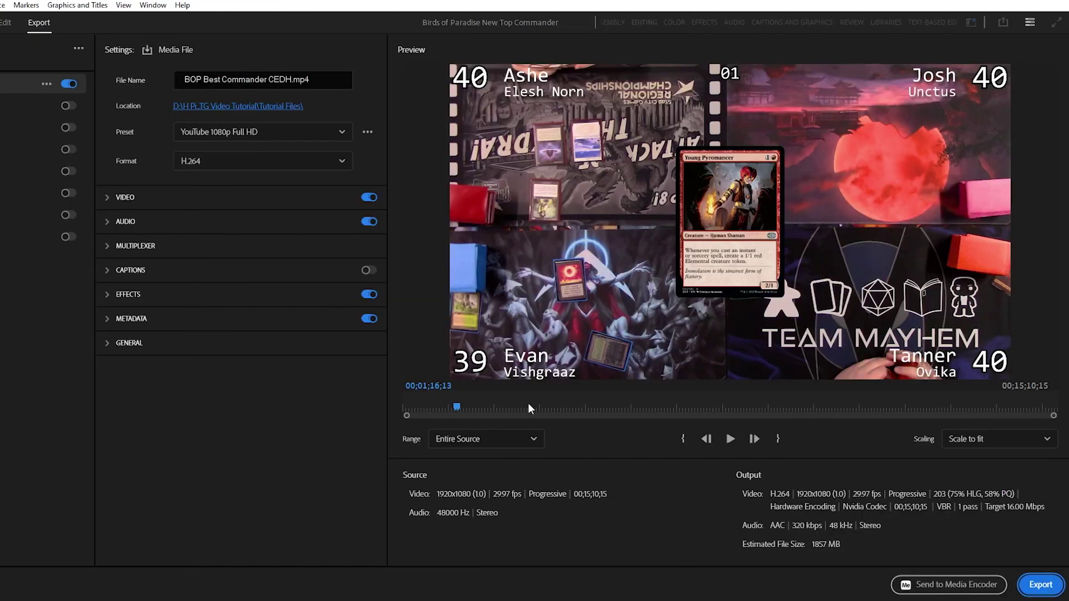
{"action": "left_click", "coordinate": [1035, 585]}
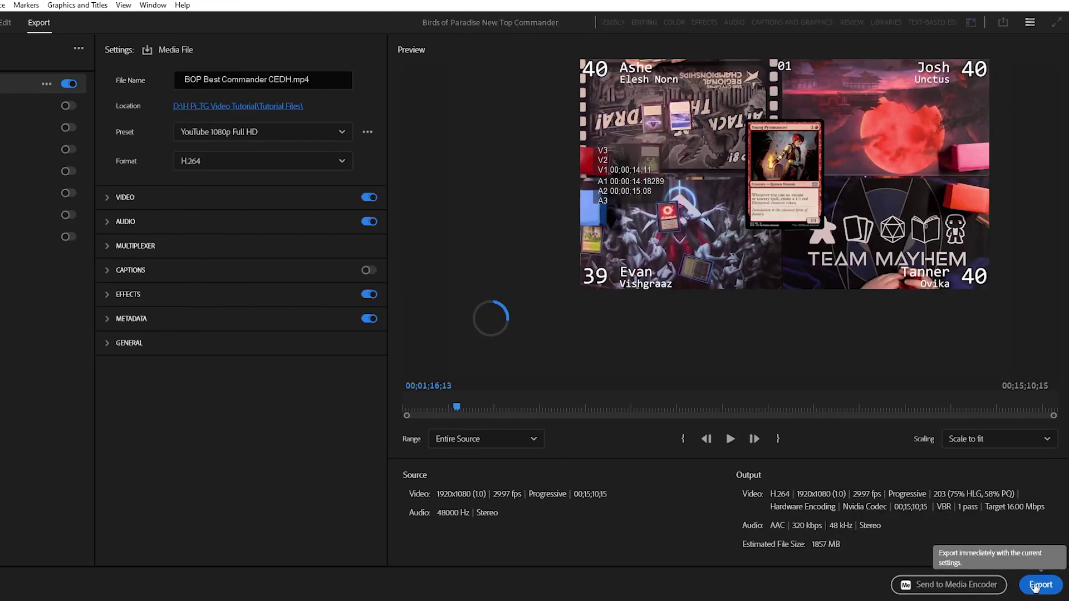